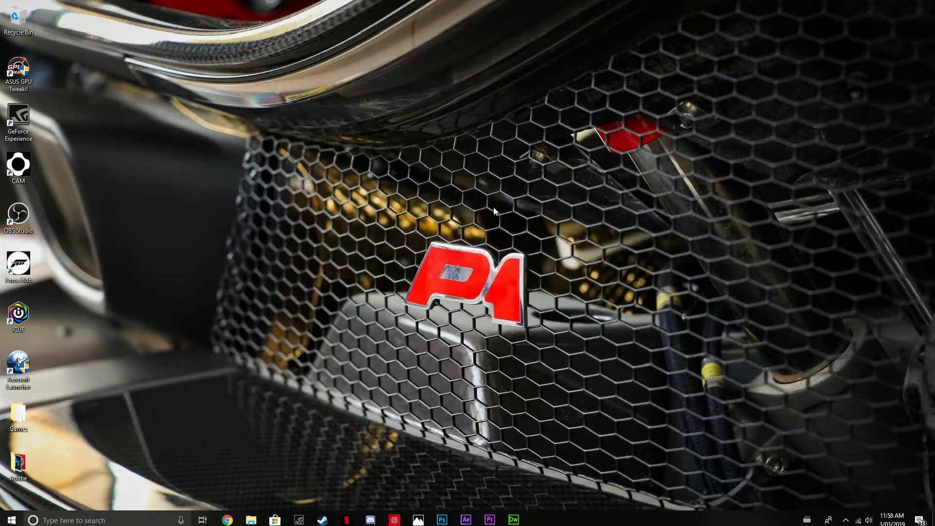
{"action": "left_click_drag", "start_coordinate": [384, 205], "coordinate": [555, 355]}
{"action": "left_click_drag", "start_coordinate": [385, 176], "coordinate": [596, 376]}
{"action": "left_click_drag", "start_coordinate": [307, 98], "coordinate": [560, 393]}
{"action": "left_click_drag", "start_coordinate": [379, 177], "coordinate": [476, 303]}
{"action": "mouse_move", "coordinate": [333, 130]}
{"action": "left_mouse_down"}
{"action": "mouse_move", "coordinate": [428, 197]}
{"action": "mouse_move", "coordinate": [563, 362]}
{"action": "left_mouse_up"}
{"action": "left_click_drag", "start_coordinate": [367, 201], "coordinate": [518, 377]}
{"action": "left_click_drag", "start_coordinate": [410, 198], "coordinate": [567, 352]}
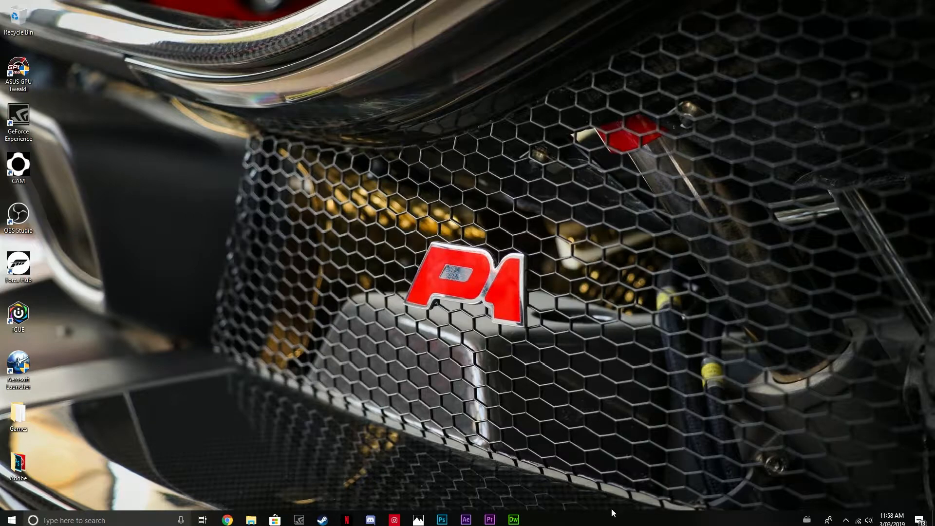
Launch Adobe Premiere Pro and look over its Home screen.
{"action": "left_click", "coordinate": [490, 519]}
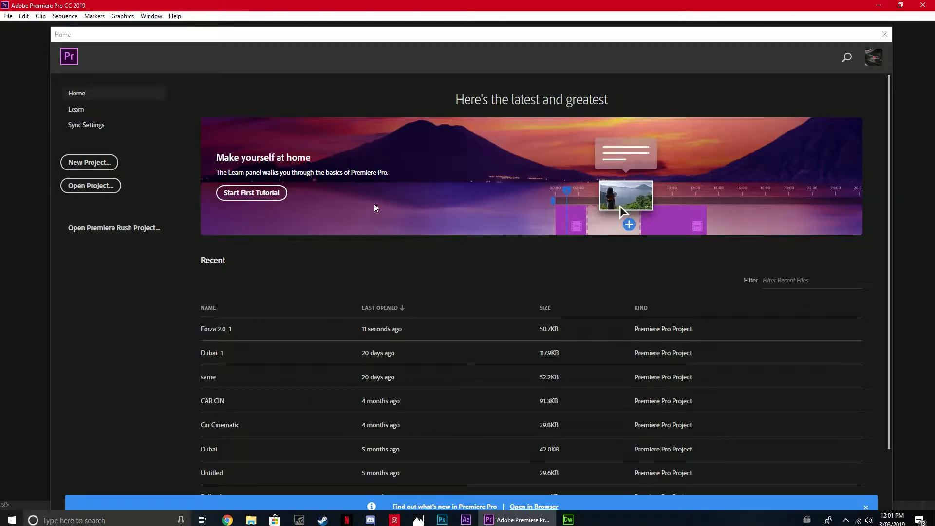
{"action": "scroll", "coordinate": [477, 271], "scroll_direction": "down", "scroll_amount": 1}
{"action": "scroll", "coordinate": [476, 281], "scroll_direction": "down", "scroll_amount": 2}
{"action": "scroll", "coordinate": [548, 232], "scroll_direction": "up", "scroll_amount": 3}
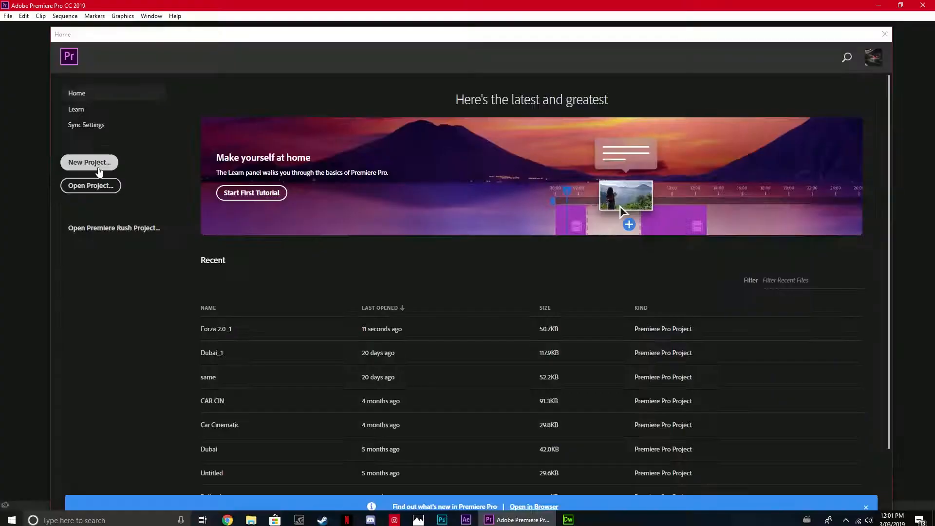
Create a new project named dfg;kljkklgrdjlkfgdjmmkl with HDV capture format and the Mercury Playback Engine GPU Acceleration (CUDA) renderer.
{"action": "left_click", "coordinate": [205, 263]}
{"action": "type", "text": "dfg;kljkklgrdjlkfgdjmmkl"}
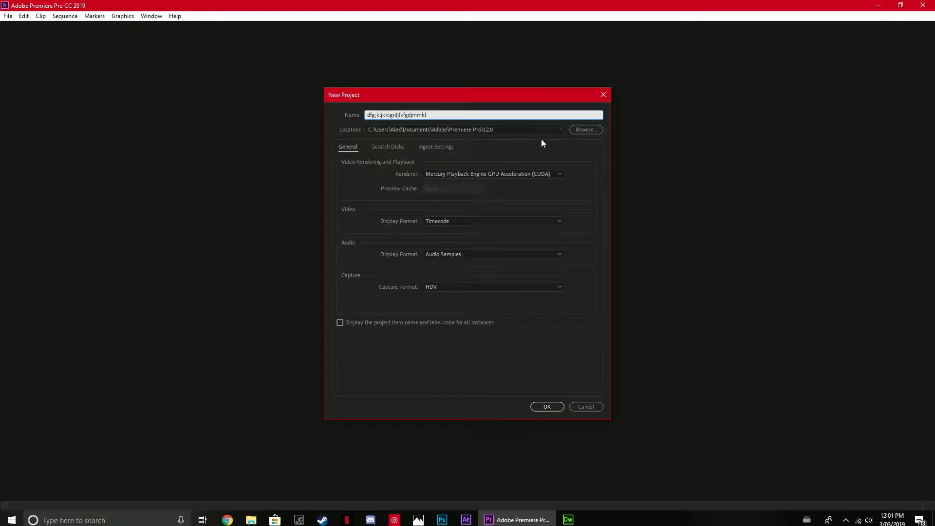
{"action": "left_click", "coordinate": [482, 287]}
{"action": "left_click", "coordinate": [478, 299]}
{"action": "left_click", "coordinate": [471, 286]}
{"action": "left_click", "coordinate": [467, 303]}
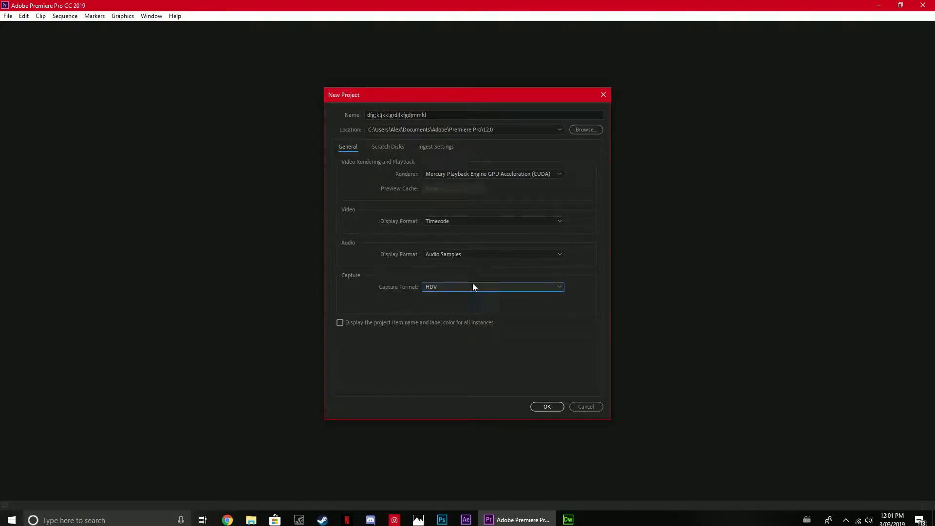
{"action": "left_click", "coordinate": [519, 176]}
{"action": "left_click", "coordinate": [527, 182]}
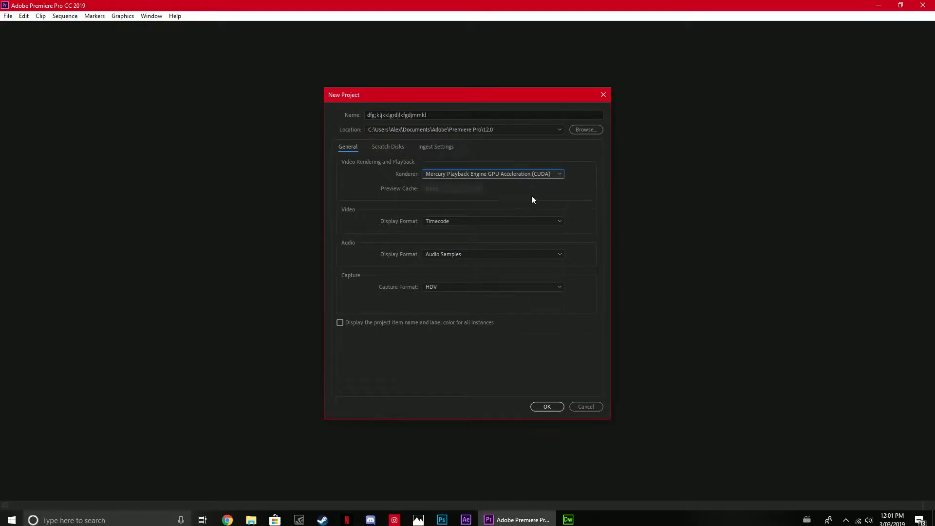
{"action": "left_click", "coordinate": [546, 407]}
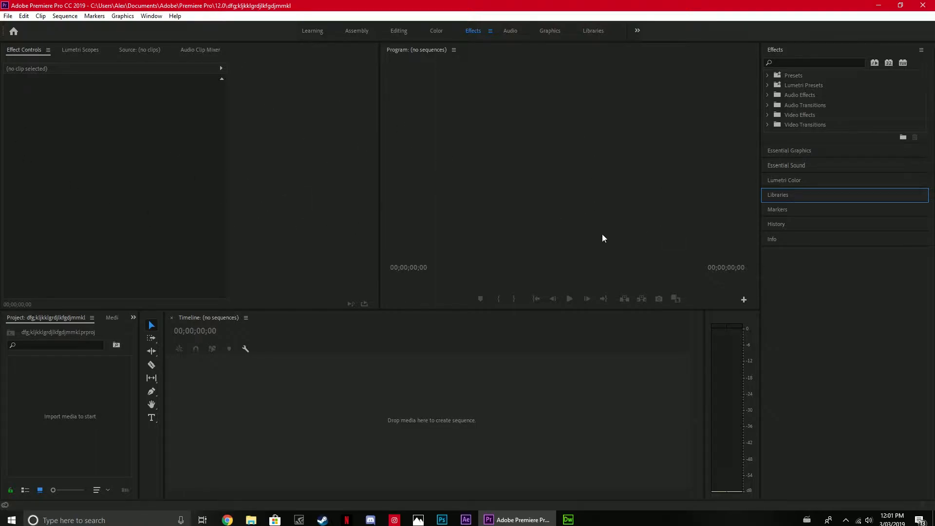
{"action": "left_click", "coordinate": [312, 379]}
{"action": "left_click", "coordinate": [122, 416]}
{"action": "left_click", "coordinate": [420, 414]}
{"action": "left_click", "coordinate": [608, 185]}
{"action": "left_click", "coordinate": [238, 176]}
{"action": "left_click", "coordinate": [560, 146]}
{"action": "left_click", "coordinate": [382, 428]}
{"action": "left_click", "coordinate": [100, 403]}
{"action": "left_click", "coordinate": [399, 229]}
{"action": "left_click", "coordinate": [422, 367]}
{"action": "left_click", "coordinate": [122, 395]}
{"action": "left_click", "coordinate": [496, 209]}
{"action": "left_click", "coordinate": [501, 357]}
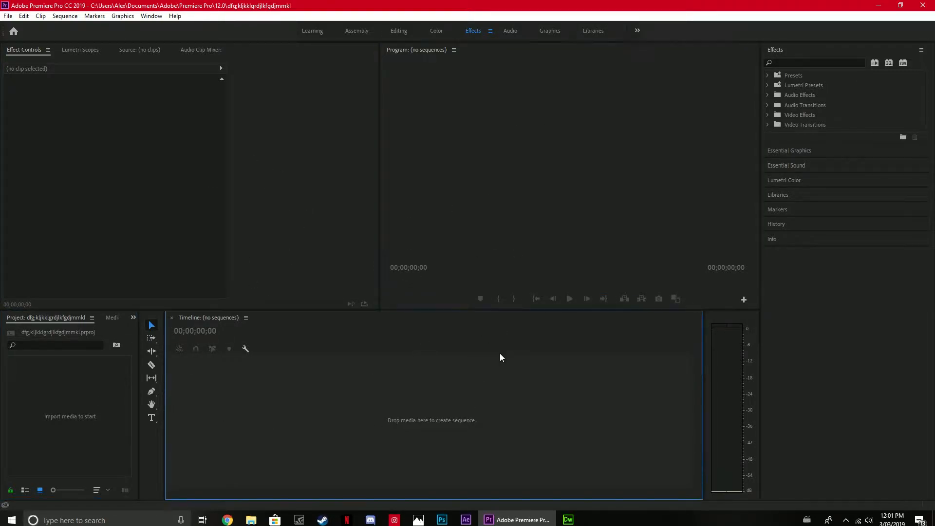
Start a media import into the empty project and browse the Downloads folder and other storage locations for footage.
{"action": "left_click", "coordinate": [33, 415]}
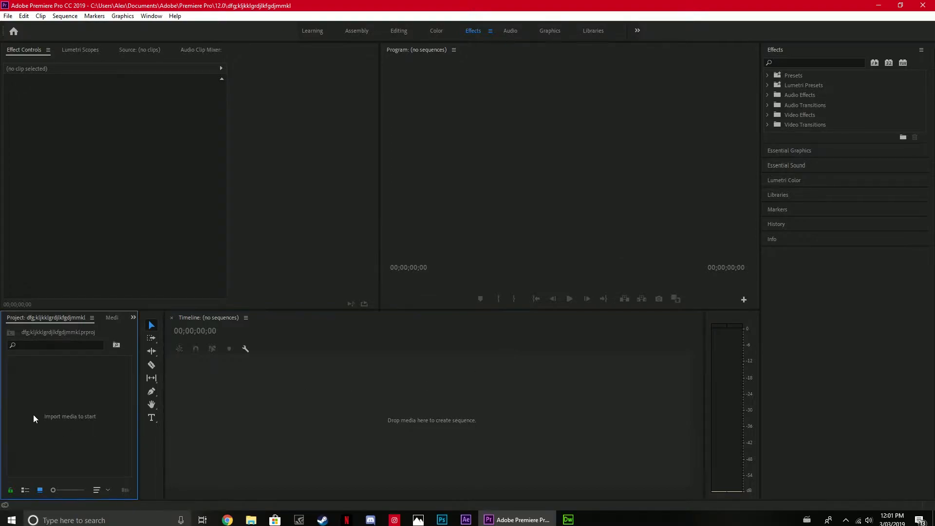
{"action": "double_click", "coordinate": [92, 411]}
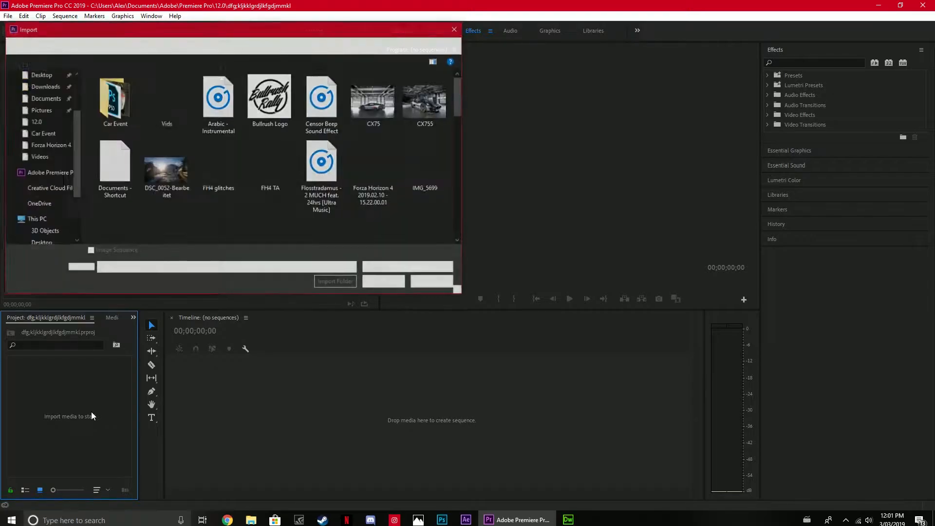
{"action": "scroll", "coordinate": [266, 204], "scroll_direction": "down", "scroll_amount": 8}
{"action": "scroll", "coordinate": [266, 205], "scroll_direction": "up", "scroll_amount": 4}
{"action": "scroll", "coordinate": [266, 204], "scroll_direction": "down", "scroll_amount": 4}
{"action": "scroll", "coordinate": [266, 205], "scroll_direction": "up", "scroll_amount": 7}
{"action": "scroll", "coordinate": [266, 205], "scroll_direction": "down", "scroll_amount": 3}
{"action": "scroll", "coordinate": [65, 211], "scroll_direction": "up", "scroll_amount": 3}
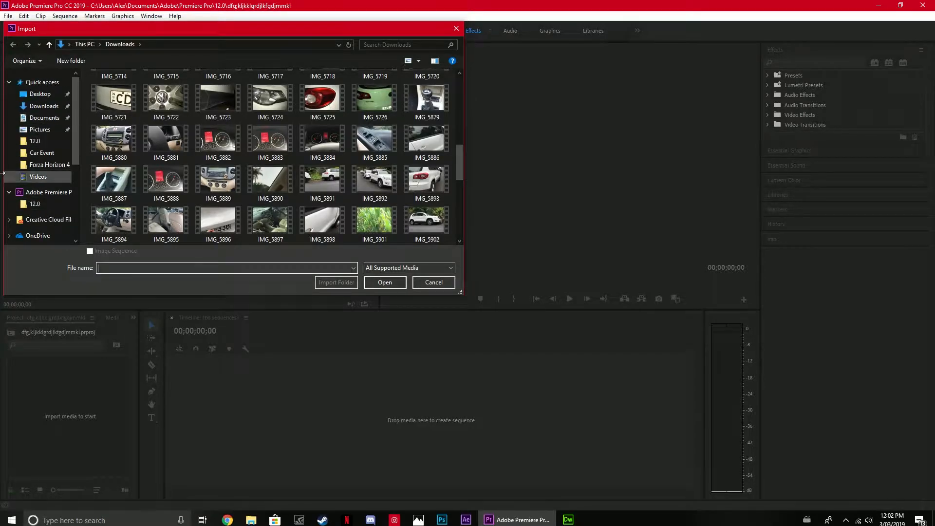
{"action": "scroll", "coordinate": [51, 121], "scroll_direction": "down", "scroll_amount": 3}
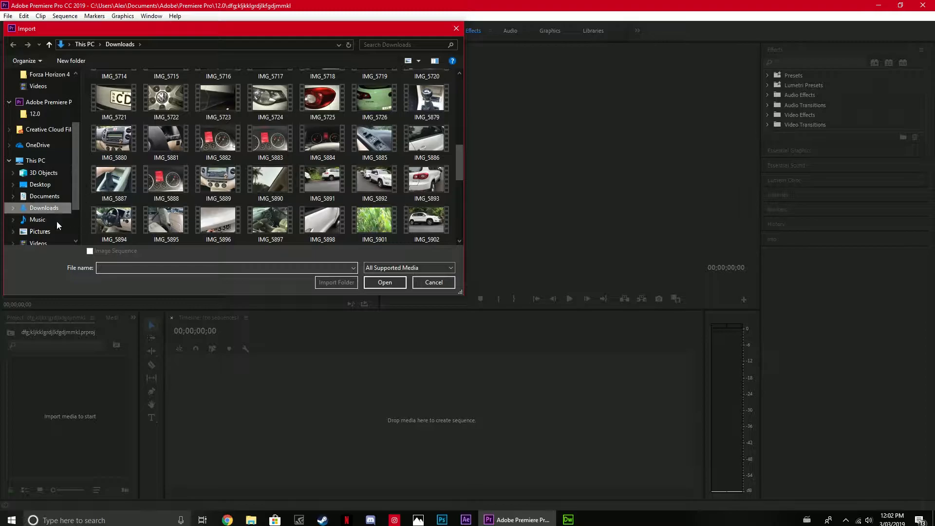
{"action": "scroll", "coordinate": [40, 164], "scroll_direction": "up", "scroll_amount": 2}
{"action": "scroll", "coordinate": [41, 164], "scroll_direction": "down", "scroll_amount": 3}
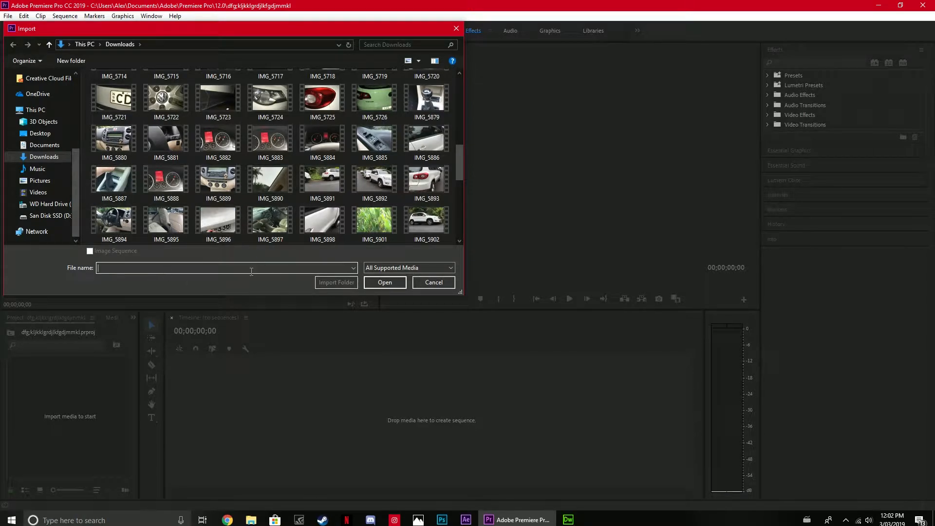
{"action": "type", "text": "gsdgsadgkgjsdgjsdf"}
{"action": "key", "text": "BackSpace"}
{"action": "key", "text": "BackSpace"}
{"action": "key", "text": "BackSpace"}
{"action": "key", "text": "BackSpace"}
{"action": "key", "text": "BackSpace"}
{"action": "key", "text": "BackSpace"}
{"action": "key", "text": "BackSpace"}
{"action": "key", "text": "BackSpace"}
{"action": "key", "text": "BackSpace"}
{"action": "key", "text": "BackSpace"}
{"action": "key", "text": "BackSpace"}
{"action": "key", "text": "BackSpace"}
{"action": "key", "text": "BackSpace"}
{"action": "key", "text": "BackSpace"}
{"action": "key", "text": "BackSpace"}
{"action": "key", "text": "BackSpace"}
{"action": "key", "text": "BackSpace"}
{"action": "key", "text": "BackSpace"}
Select the clips IMG_5880 to IMG_5885 and IMG_5887 to IMG_5892 together in the Downloads folder.
{"action": "scroll", "coordinate": [285, 186], "scroll_direction": "up", "scroll_amount": 10}
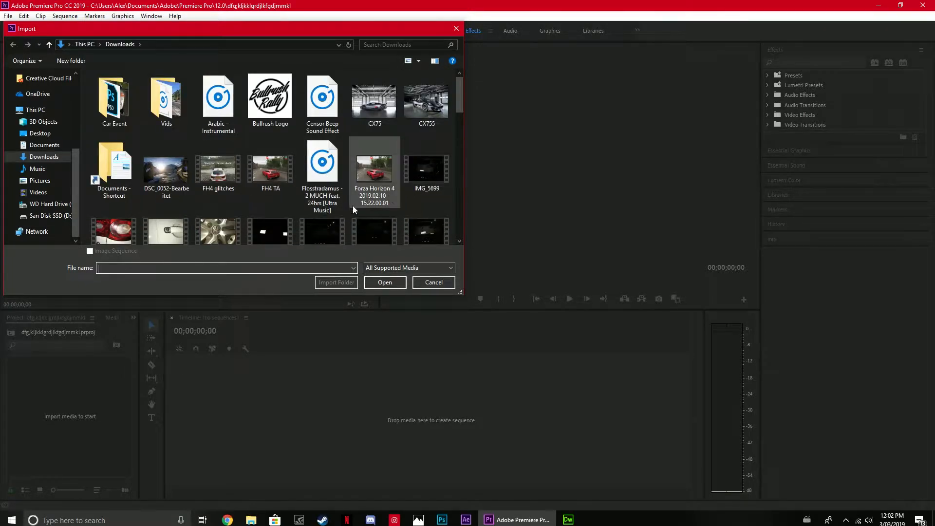
{"action": "scroll", "coordinate": [359, 208], "scroll_direction": "down", "scroll_amount": 10}
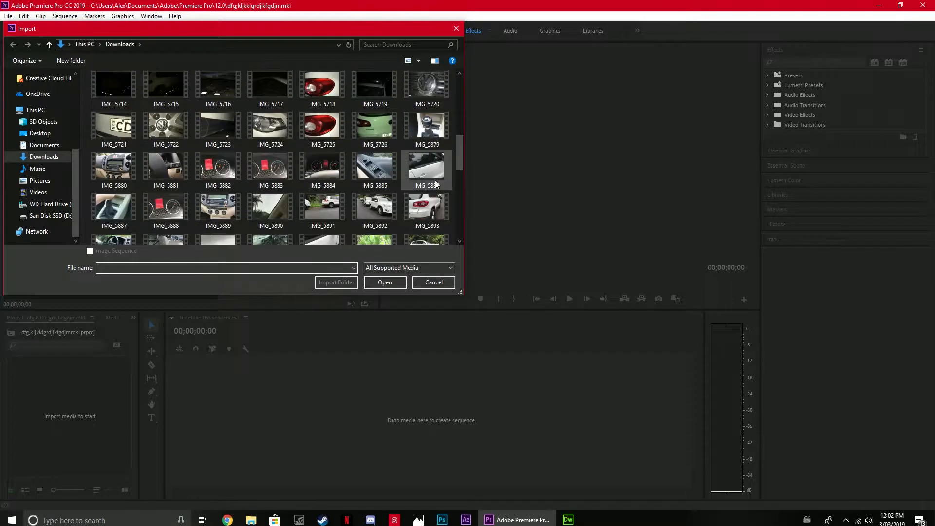
{"action": "left_click", "coordinate": [374, 168]}
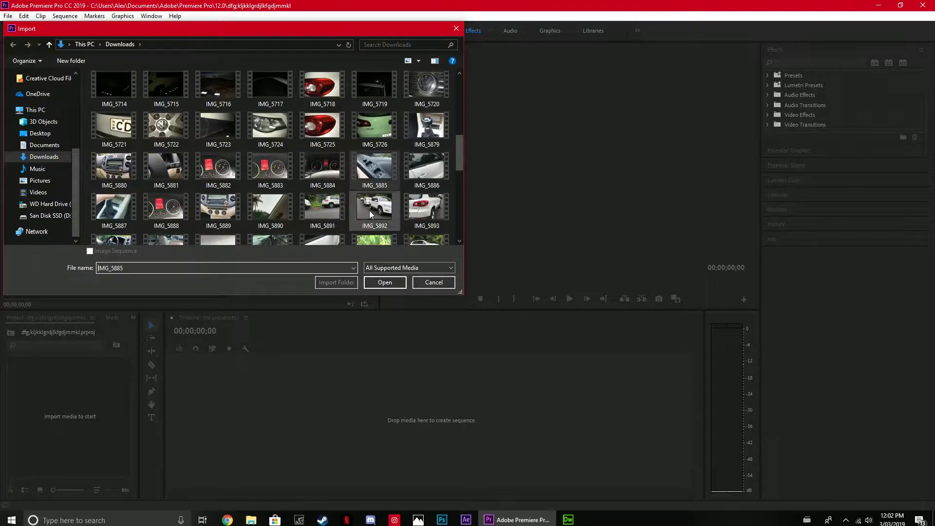
{"action": "left_click", "coordinate": [376, 209], "text": "ctrl"}
{"action": "left_click", "coordinate": [334, 211], "text": "ctrl"}
{"action": "left_click", "coordinate": [270, 210], "text": "ctrl"}
{"action": "left_click", "coordinate": [220, 210], "text": "ctrl"}
{"action": "left_click", "coordinate": [168, 209], "text": "ctrl"}
{"action": "left_click", "coordinate": [117, 207], "text": "ctrl"}
{"action": "left_click", "coordinate": [117, 170], "text": "ctrl"}
{"action": "left_click", "coordinate": [155, 172], "text": "ctrl"}
{"action": "left_click", "coordinate": [215, 170], "text": "ctrl"}
{"action": "left_click", "coordinate": [266, 175], "text": "ctrl"}
{"action": "left_click", "coordinate": [321, 168], "text": "ctrl"}
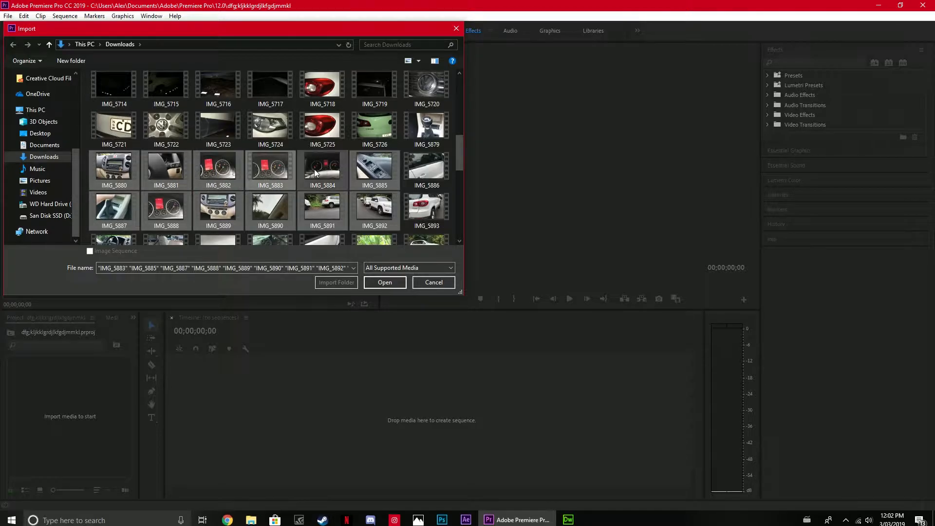
Add IMG_5721 to IMG_5726, IMG_5879 and IMG_5886 to the selection and import all the selected clips.
{"action": "left_click", "coordinate": [424, 168], "text": "ctrl"}
{"action": "left_click", "coordinate": [425, 127], "text": "ctrl"}
{"action": "left_click", "coordinate": [379, 134], "text": "ctrl"}
{"action": "left_click", "coordinate": [305, 138], "text": "ctrl"}
{"action": "left_click", "coordinate": [253, 140], "text": "ctrl"}
{"action": "left_click", "coordinate": [204, 139], "text": "ctrl"}
{"action": "left_click", "coordinate": [164, 136], "text": "ctrl"}
{"action": "left_click", "coordinate": [111, 136], "text": "ctrl"}
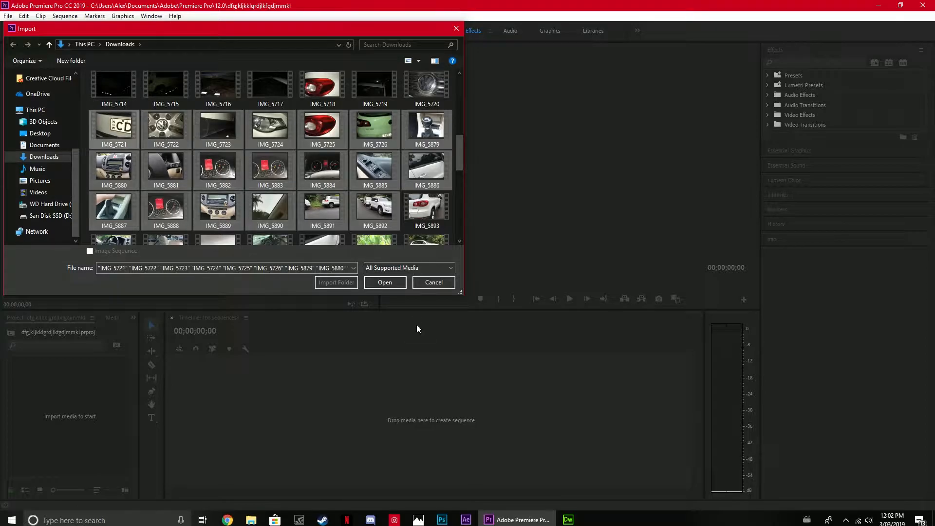
{"action": "left_click", "coordinate": [399, 282]}
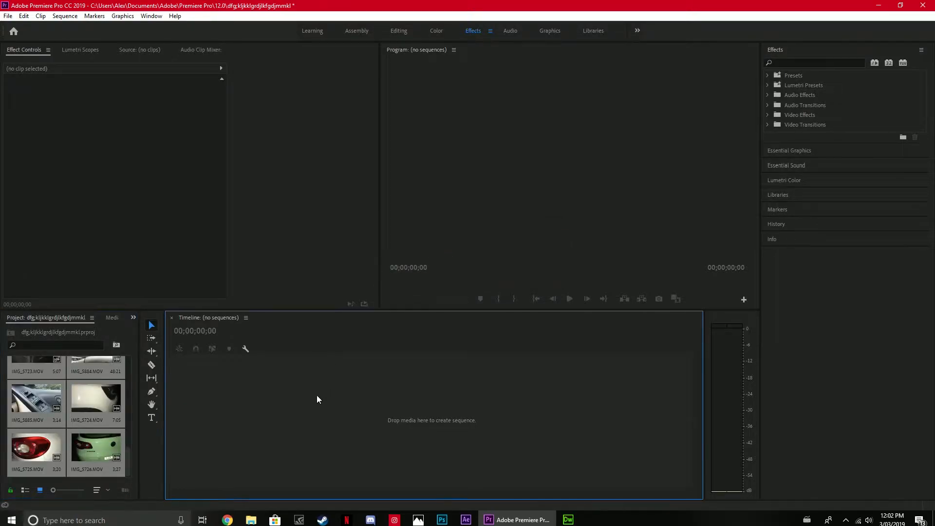
Switch to File Explorer and open the Downloads folder.
{"action": "scroll", "coordinate": [130, 428], "scroll_direction": "up", "scroll_amount": 5}
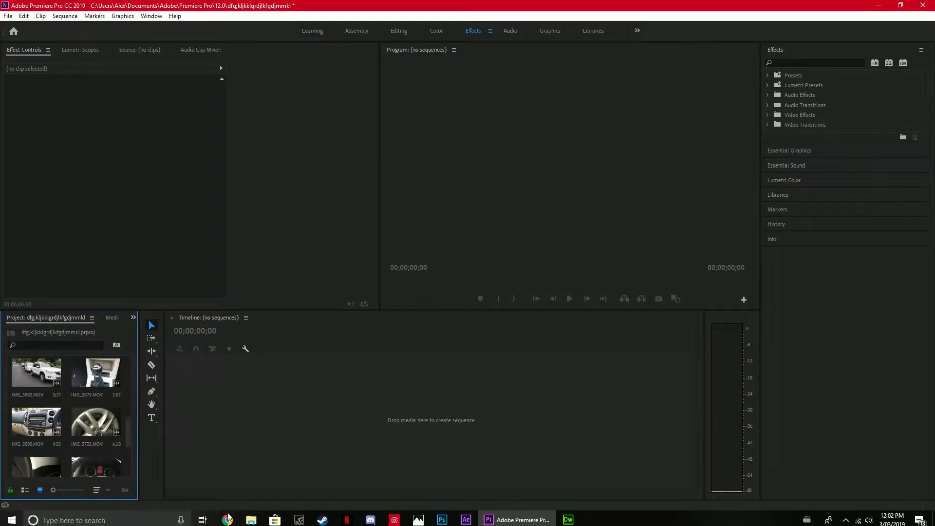
{"action": "left_click", "coordinate": [251, 520]}
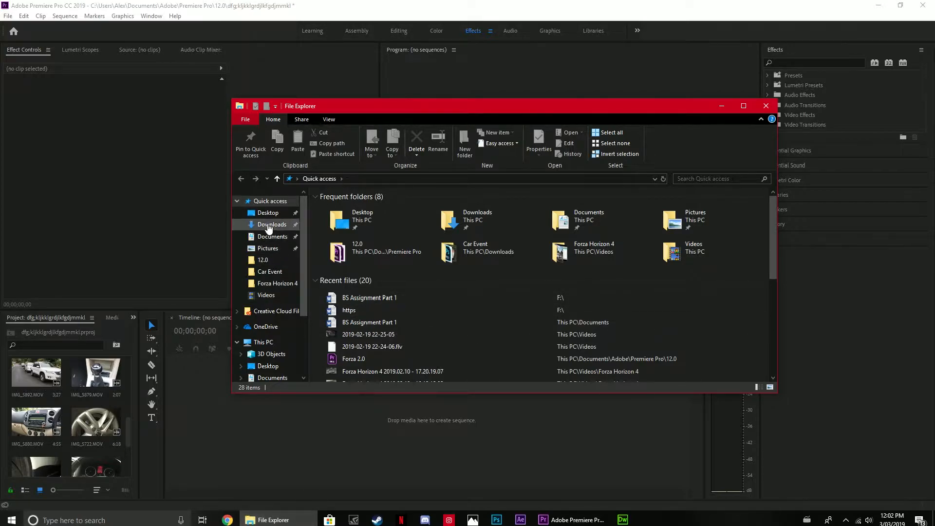
{"action": "scroll", "coordinate": [381, 322], "scroll_direction": "down", "scroll_amount": 5}
{"action": "scroll", "coordinate": [380, 322], "scroll_direction": "up", "scroll_amount": 5}
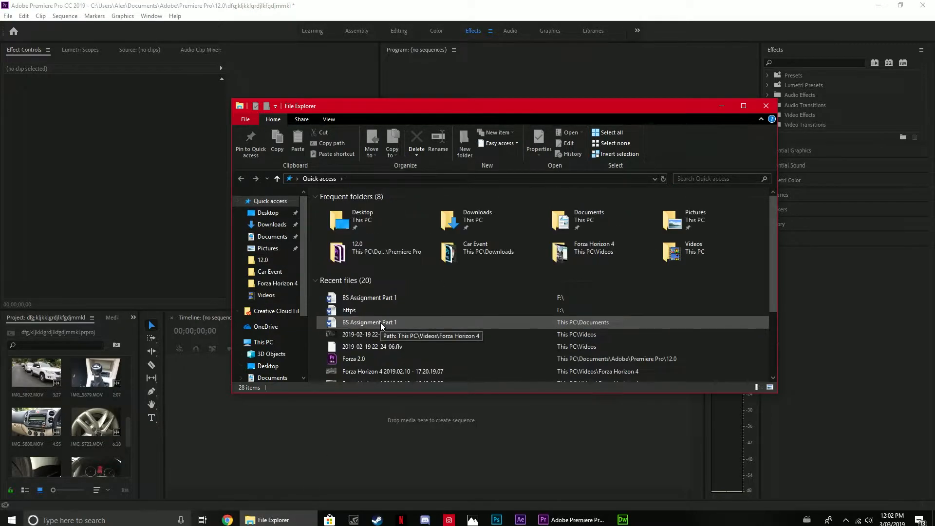
{"action": "left_click", "coordinate": [280, 226]}
Import the Flosstradamus - 2 MUCH feat. 24hrs music file from Downloads into the Premiere Pro project, then close the folder window.
{"action": "scroll", "coordinate": [518, 263], "scroll_direction": "down", "scroll_amount": 1}
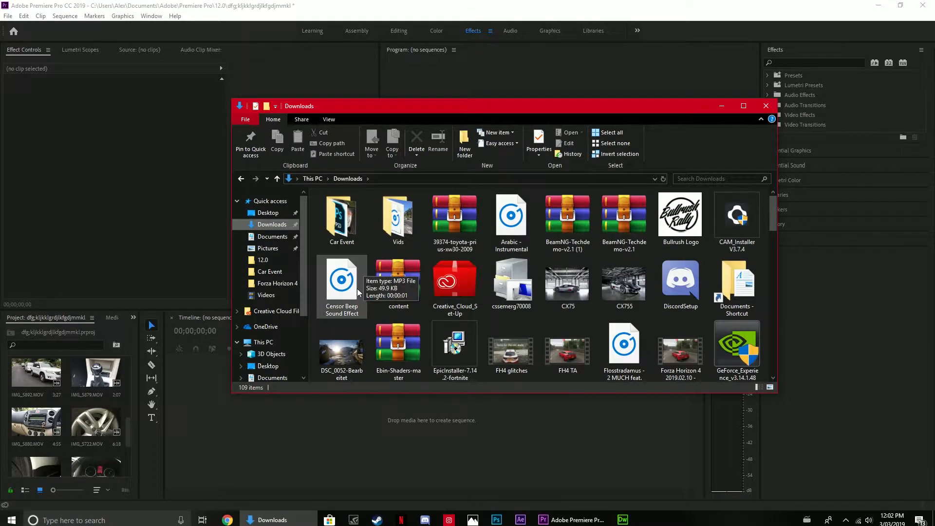
{"action": "scroll", "coordinate": [359, 284], "scroll_direction": "down", "scroll_amount": 1}
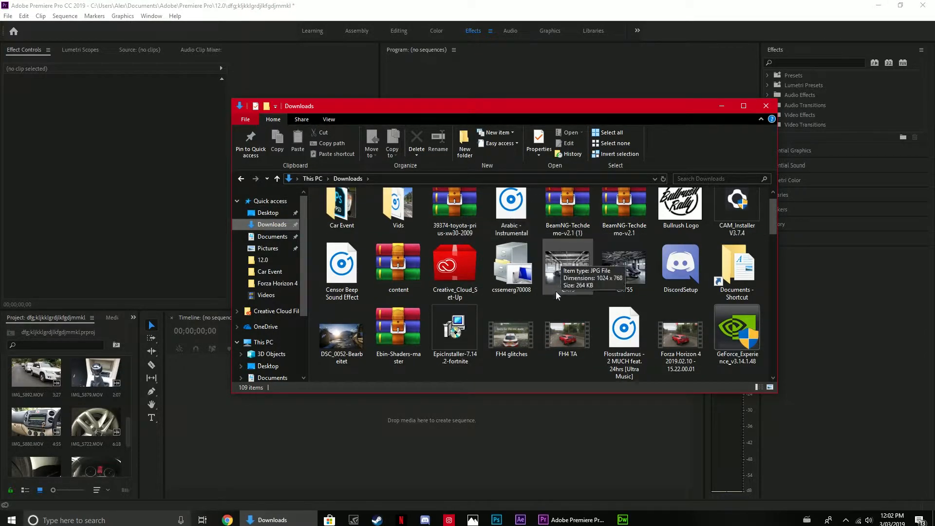
{"action": "scroll", "coordinate": [584, 295], "scroll_direction": "down", "scroll_amount": 5}
{"action": "scroll", "coordinate": [619, 305], "scroll_direction": "up", "scroll_amount": 6}
{"action": "scroll", "coordinate": [621, 305], "scroll_direction": "down", "scroll_amount": 10}
{"action": "scroll", "coordinate": [620, 305], "scroll_direction": "up", "scroll_amount": 10}
{"action": "scroll", "coordinate": [619, 301], "scroll_direction": "down", "scroll_amount": 8}
{"action": "scroll", "coordinate": [620, 300], "scroll_direction": "up", "scroll_amount": 8}
{"action": "scroll", "coordinate": [637, 300], "scroll_direction": "down", "scroll_amount": 1}
{"action": "left_click_drag", "start_coordinate": [635, 336], "coordinate": [84, 444]}
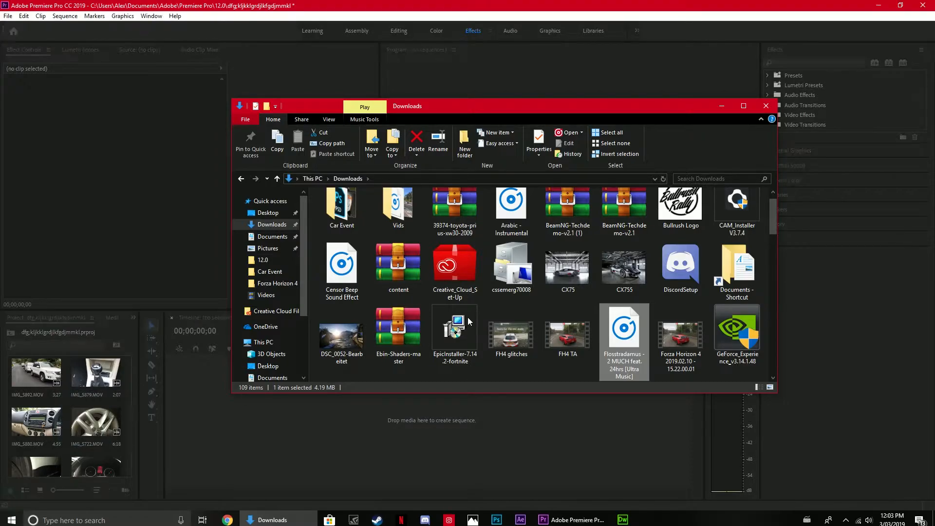
{"action": "left_click", "coordinate": [763, 106]}
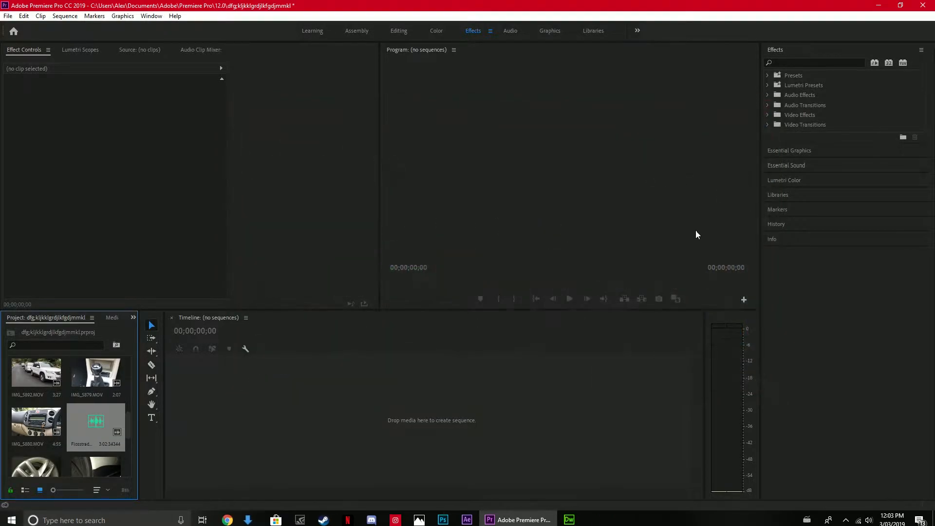
Create a sequence by placing the IMG_5888 dashboard clip in the empty timeline.
{"action": "left_click", "coordinate": [173, 382]}
{"action": "left_click_drag", "start_coordinate": [126, 431], "coordinate": [130, 388]}
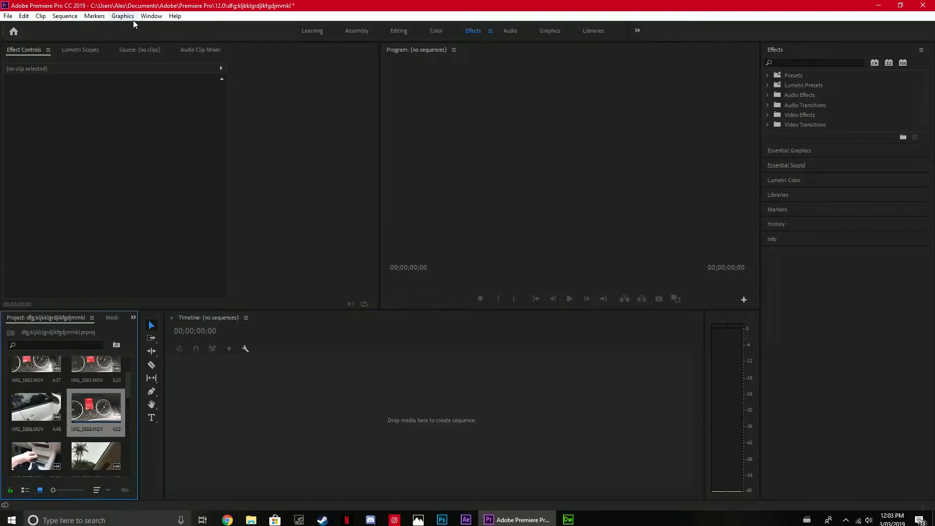
{"action": "left_click_drag", "start_coordinate": [93, 408], "coordinate": [311, 402]}
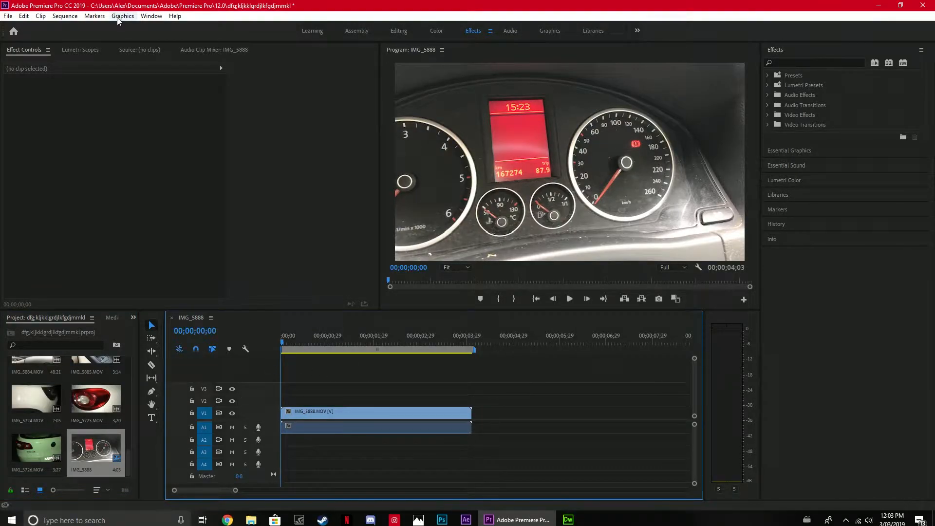
{"action": "left_click", "coordinate": [94, 15]}
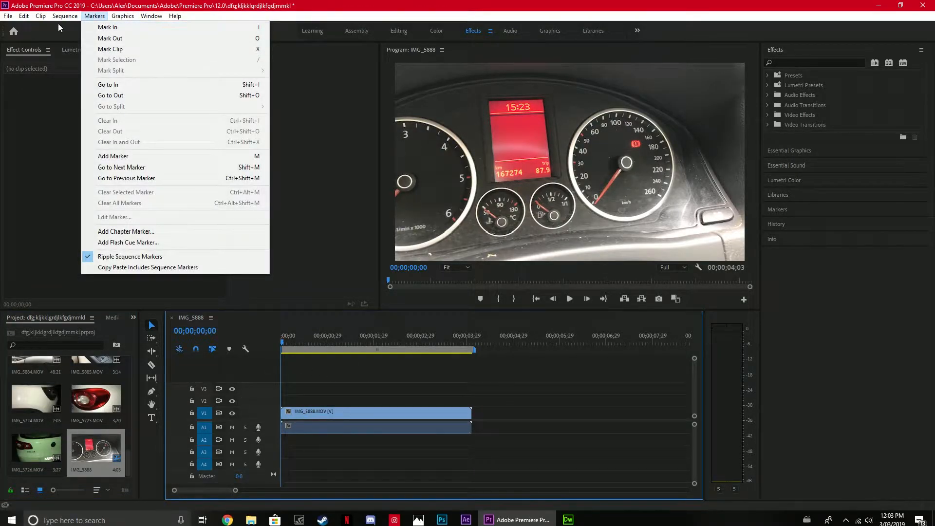
{"action": "mouse_move", "coordinate": [64, 17]}
{"action": "left_click", "coordinate": [375, 391]}
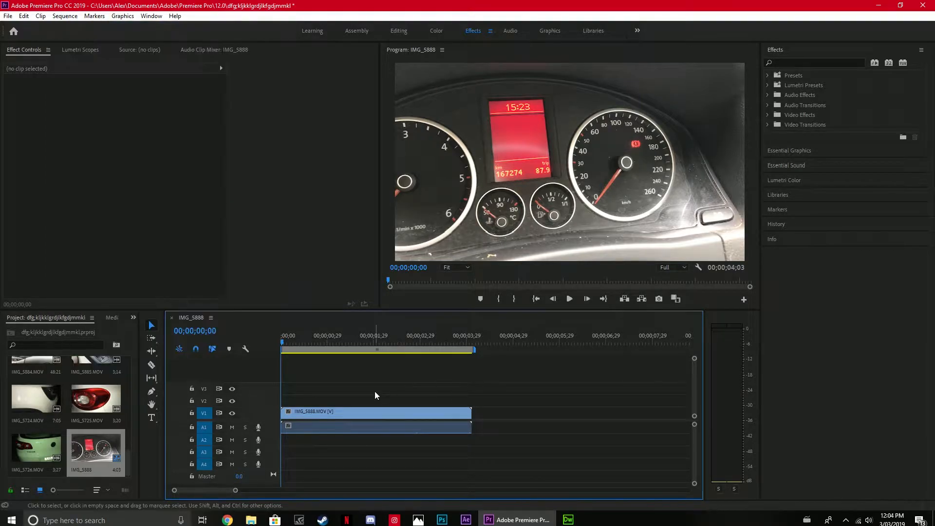
In the sequence settings, keep the editing mode at Custom and set the timebase to 60.00 frames/second.
{"action": "left_click", "coordinate": [65, 16]}
{"action": "left_click", "coordinate": [72, 28]}
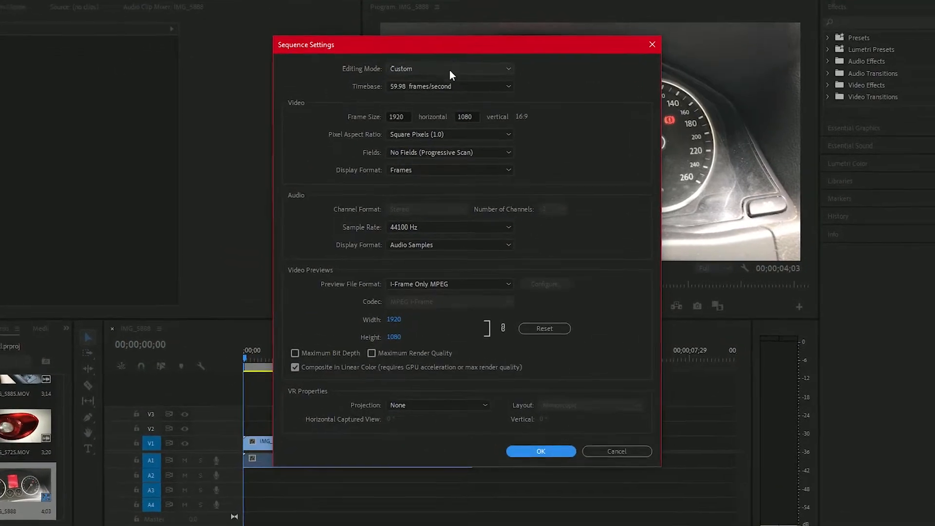
{"action": "left_click", "coordinate": [450, 72]}
{"action": "left_click", "coordinate": [450, 72]}
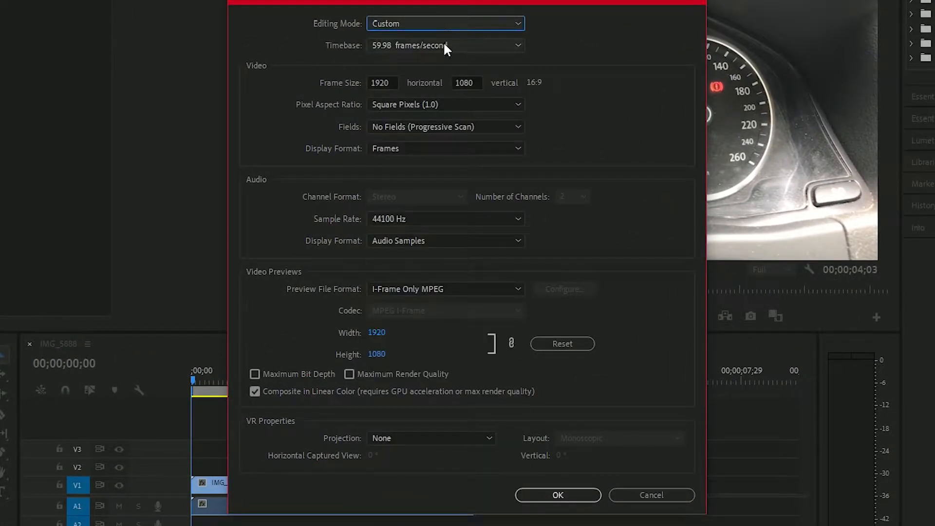
{"action": "left_click", "coordinate": [443, 27]}
{"action": "left_click", "coordinate": [458, 26]}
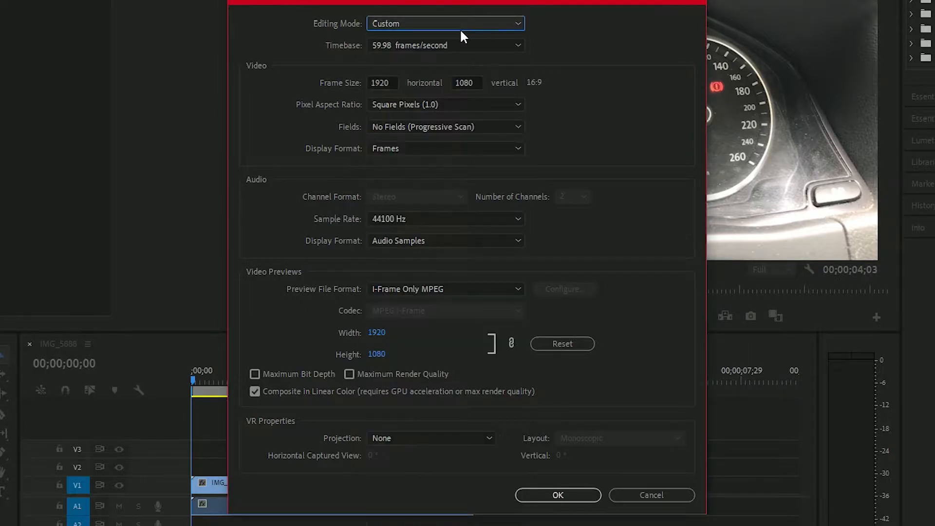
{"action": "left_click", "coordinate": [455, 44]}
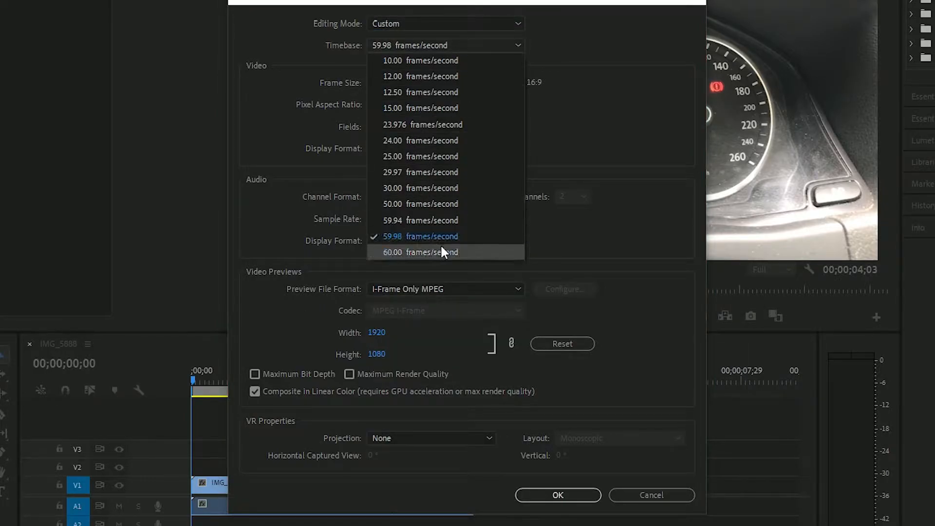
{"action": "left_click", "coordinate": [387, 251]}
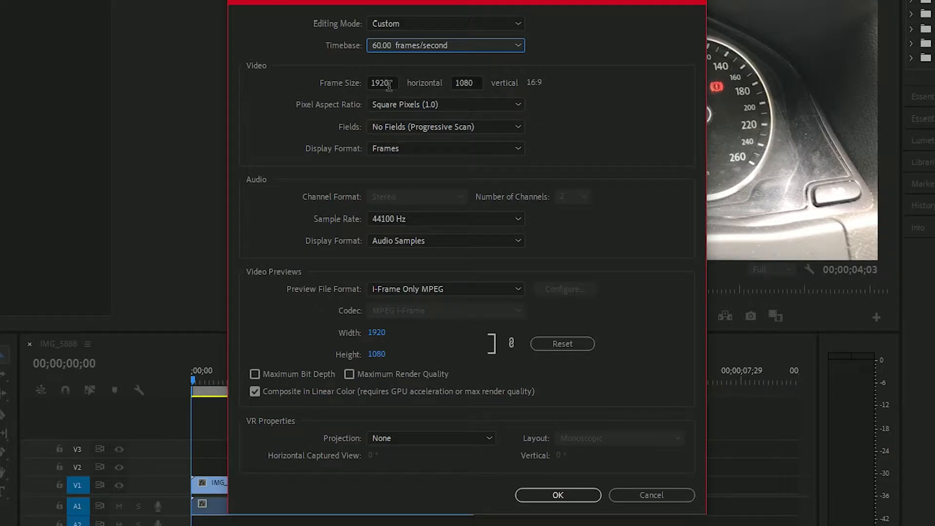
Keep the sequence frame size at 1920 by 1080 and the pixel aspect ratio at Square Pixels (1.0).
{"action": "double_click", "coordinate": [371, 83]}
{"action": "left_click_drag", "start_coordinate": [475, 83], "coordinate": [453, 83]}
{"action": "left_click", "coordinate": [543, 89]}
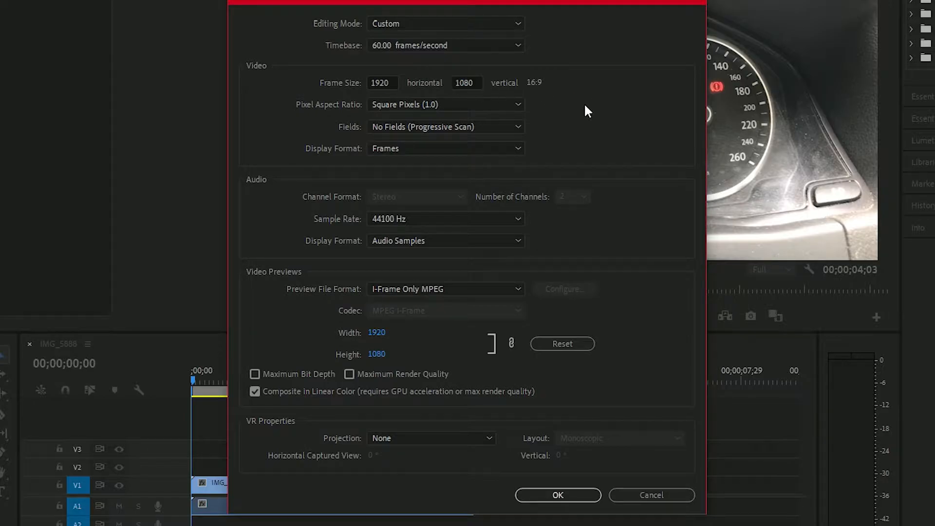
{"action": "left_click", "coordinate": [408, 104]}
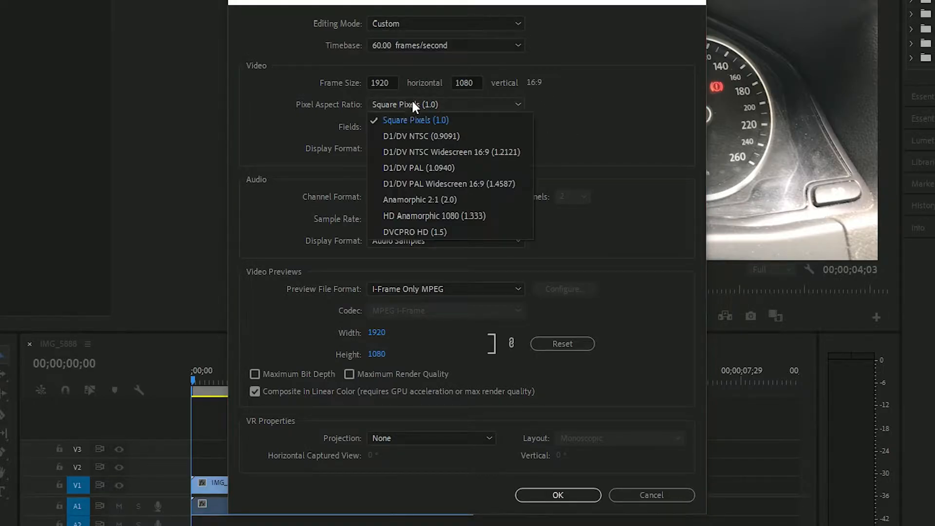
{"action": "left_click", "coordinate": [446, 122]}
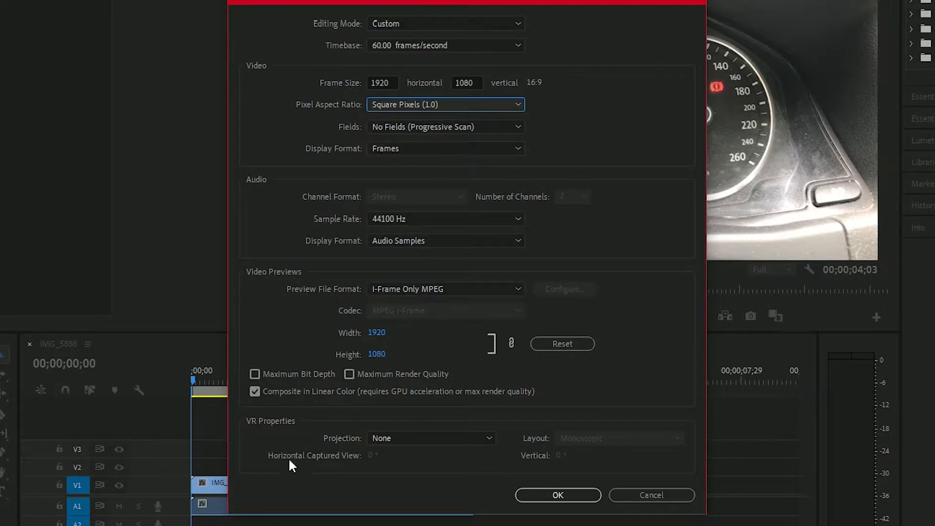
Try the Maximum Render Quality option, leave it off, and apply the sequence settings.
{"action": "left_click", "coordinate": [349, 374]}
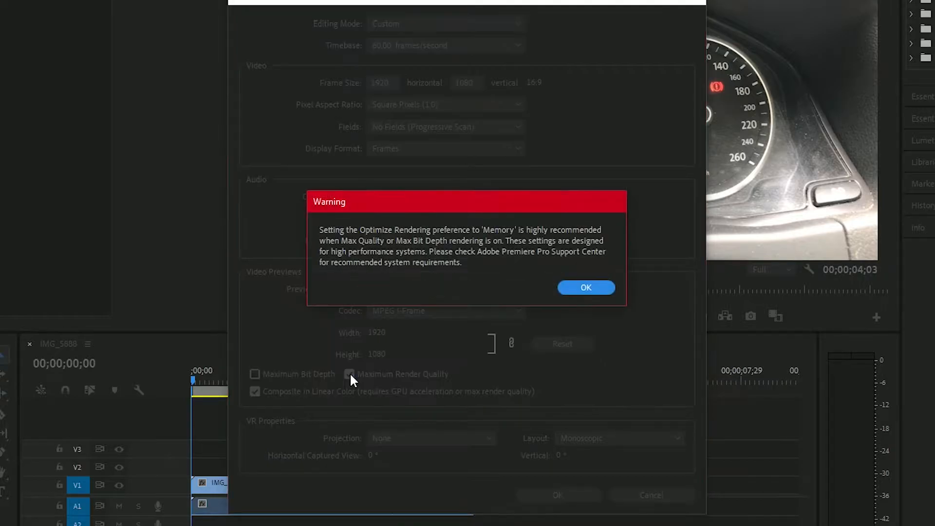
{"action": "left_click", "coordinate": [558, 287]}
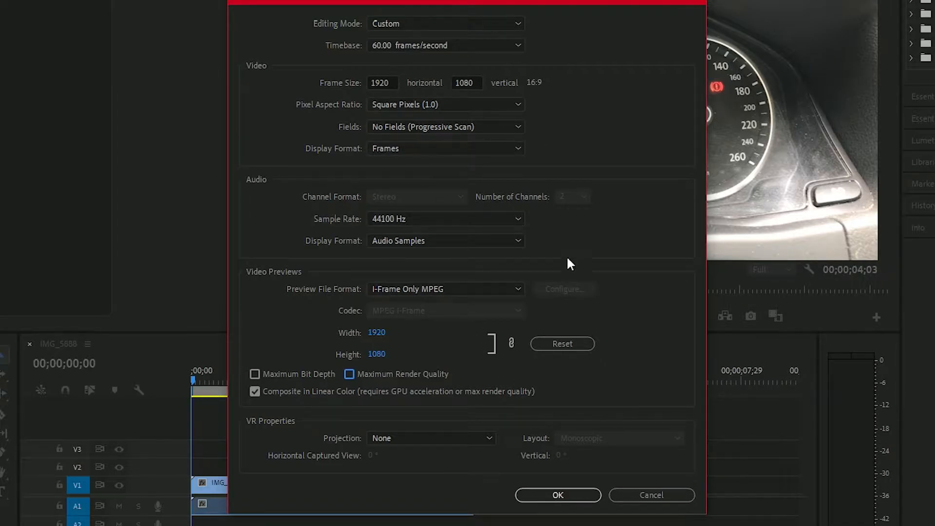
{"action": "left_click", "coordinate": [559, 495]}
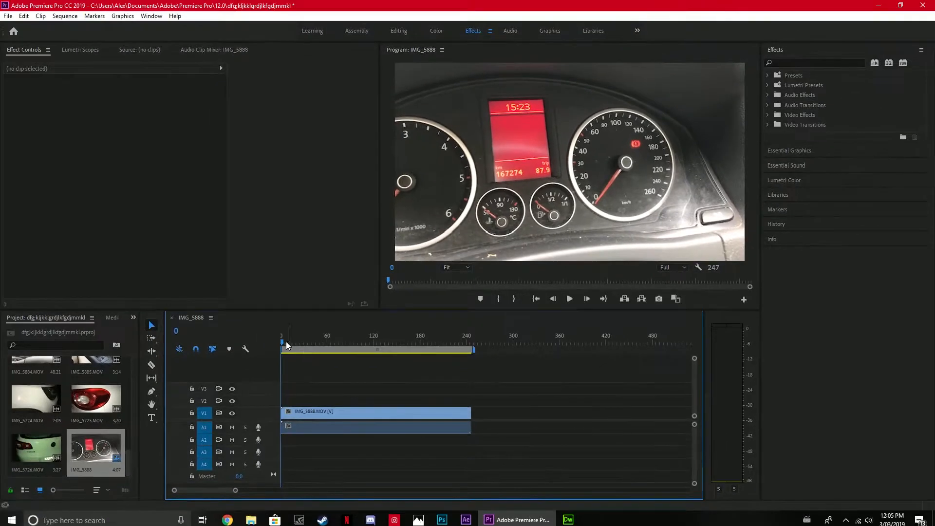
Render the entire work area of the sequence, play the clip back, and return the playhead to the start.
{"action": "left_click_drag", "start_coordinate": [285, 344], "coordinate": [262, 355]}
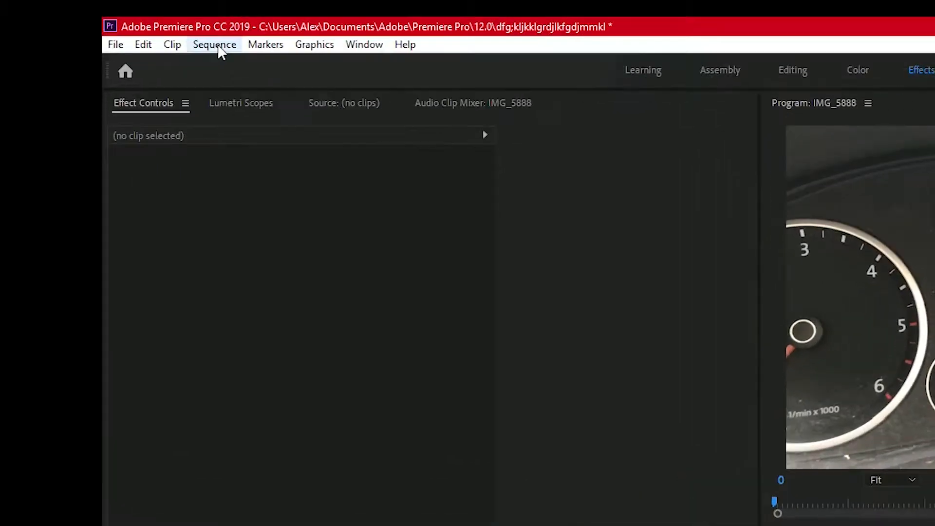
{"action": "left_click", "coordinate": [65, 17]}
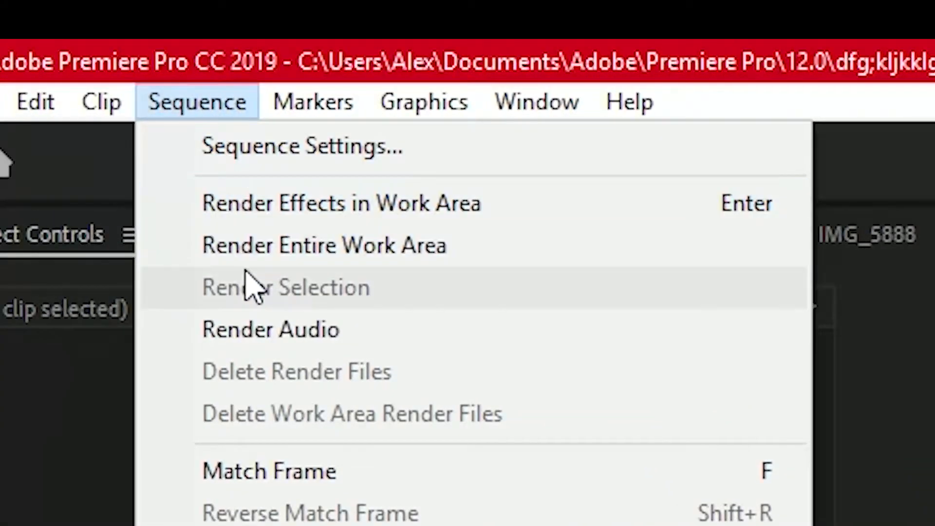
{"action": "left_click", "coordinate": [284, 248]}
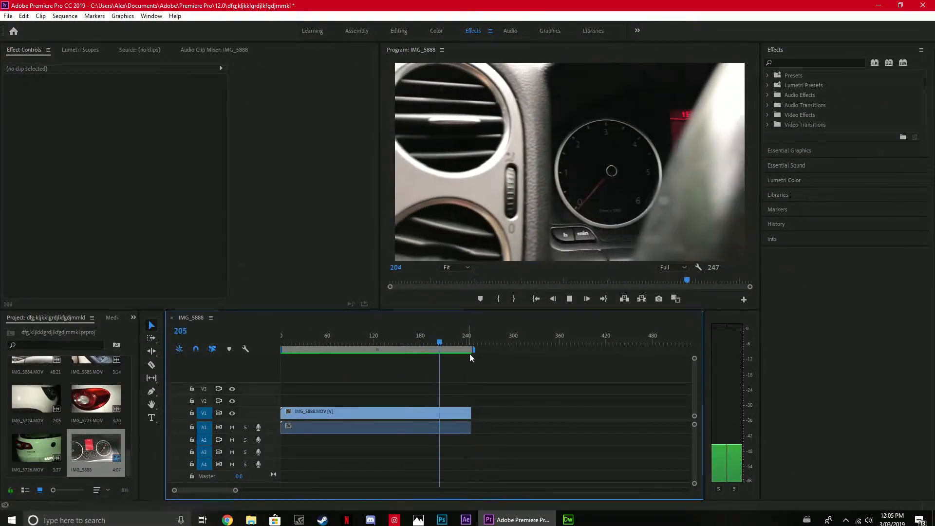
{"action": "left_click_drag", "start_coordinate": [463, 342], "coordinate": [253, 360]}
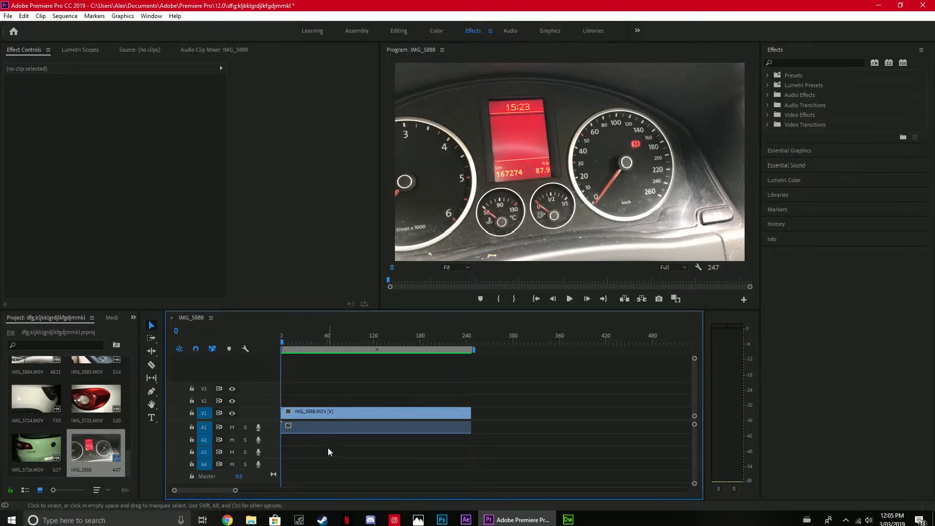
Lock video track V1, delete the IMG_5888 clip's audio from A1, unlock V1, and check playback from the start.
{"action": "left_click", "coordinate": [192, 414]}
{"action": "left_click", "coordinate": [191, 414]}
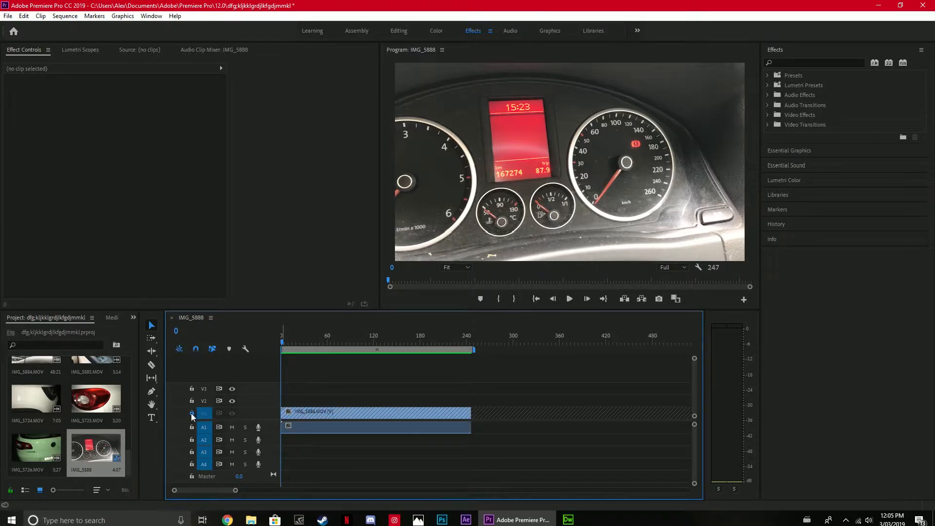
{"action": "left_click", "coordinate": [334, 416]}
{"action": "left_click", "coordinate": [329, 387]}
{"action": "left_click", "coordinate": [316, 416]}
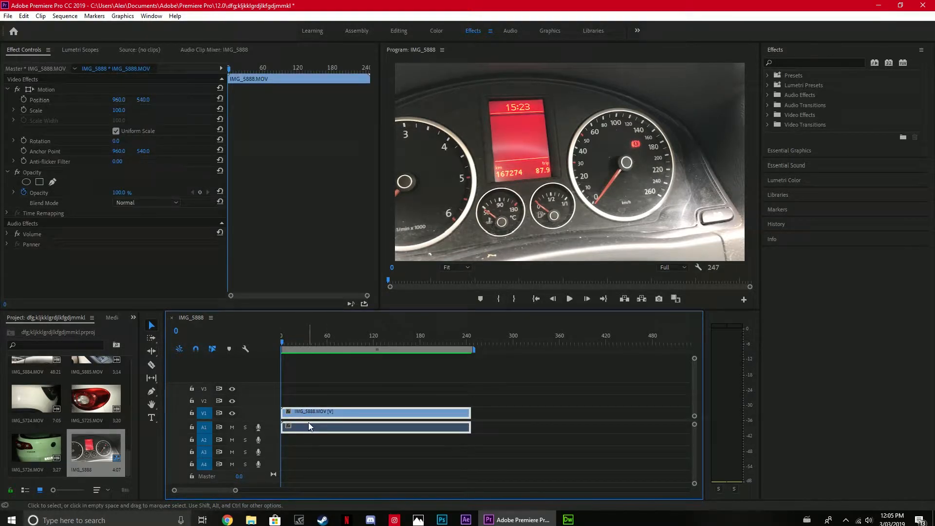
{"action": "left_click", "coordinate": [192, 413]}
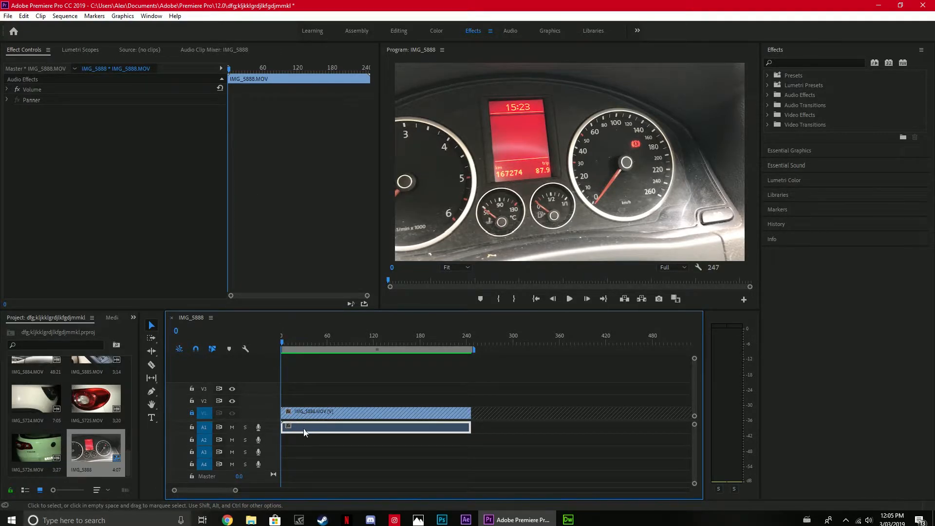
{"action": "key", "text": "Delete"}
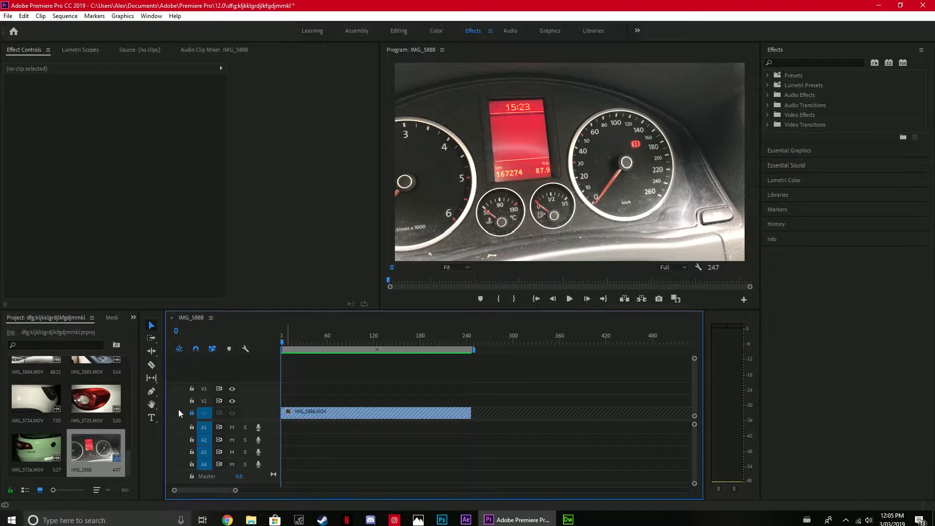
{"action": "left_click", "coordinate": [191, 413]}
{"action": "key", "text": "space"}
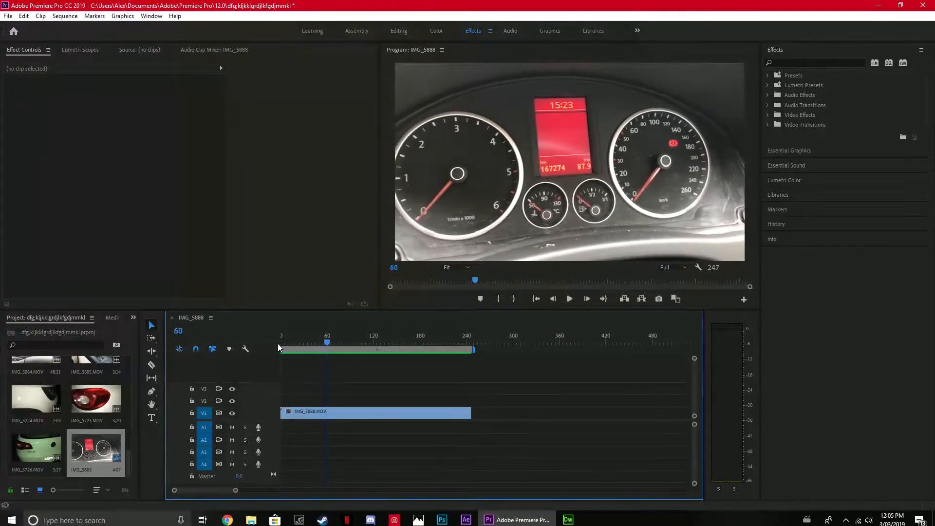
{"action": "left_click_drag", "start_coordinate": [326, 339], "coordinate": [268, 351]}
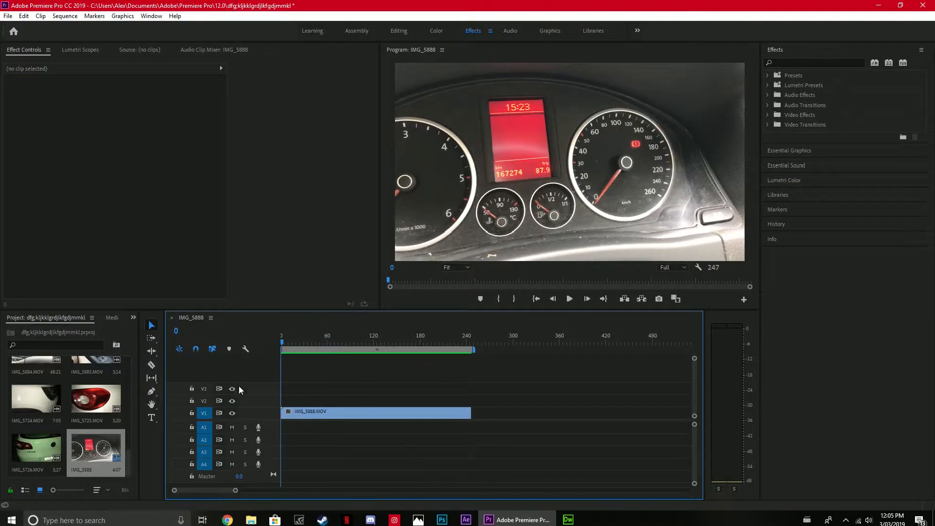
Place the imported Flosstradamus music file on audio track A1 at the start of the sequence.
{"action": "scroll", "coordinate": [99, 420], "scroll_direction": "up", "scroll_amount": 8}
{"action": "scroll", "coordinate": [99, 419], "scroll_direction": "down", "scroll_amount": 8}
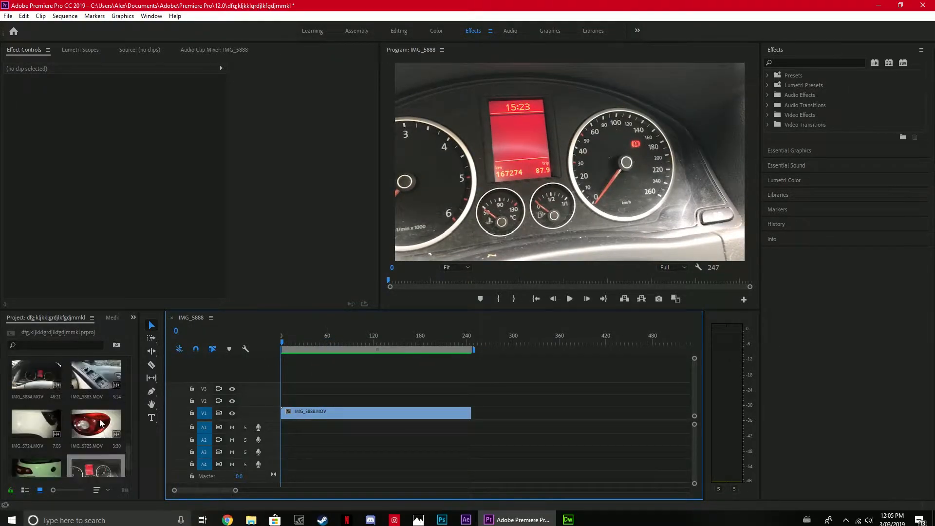
{"action": "scroll", "coordinate": [99, 417], "scroll_direction": "up", "scroll_amount": 3}
{"action": "scroll", "coordinate": [98, 417], "scroll_direction": "down", "scroll_amount": 4}
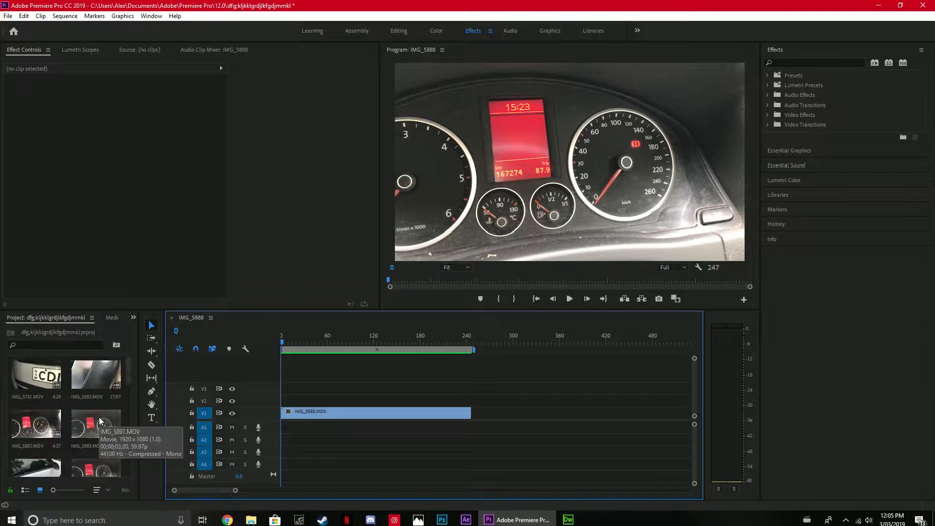
{"action": "left_click_drag", "start_coordinate": [90, 383], "coordinate": [287, 427]}
Play to a beat in the music, split the IMG_5888 clip at frame 144, and shift its second part to the right.
{"action": "left_click", "coordinate": [326, 335]}
{"action": "key", "text": "space"}
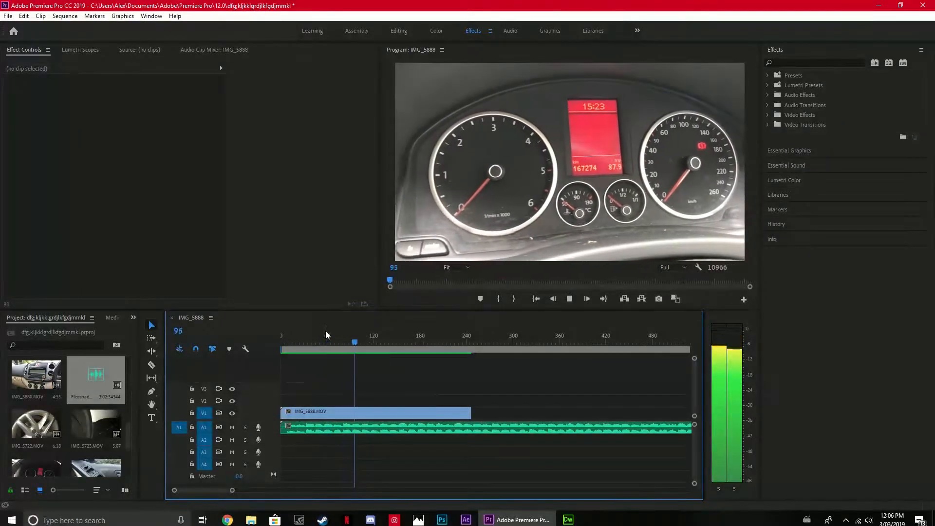
{"action": "key", "text": "space"}
{"action": "left_click", "coordinate": [152, 364]}
{"action": "left_click", "coordinate": [392, 411]}
{"action": "key", "text": "v"}
{"action": "left_click_drag", "start_coordinate": [424, 414], "coordinate": [482, 413]}
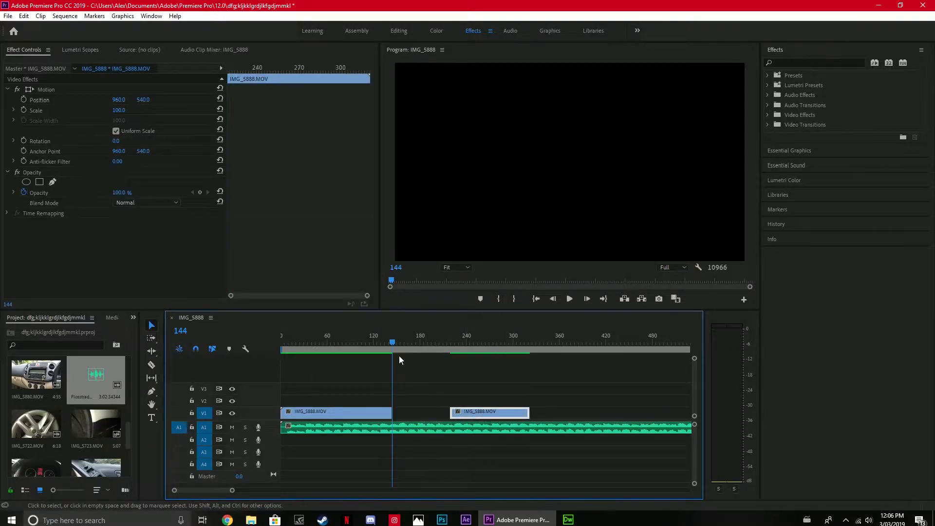
Play on to frame 197 and move the second IMG_5888 piece so that it starts there.
{"action": "key", "text": "space"}
{"action": "key", "text": "space"}
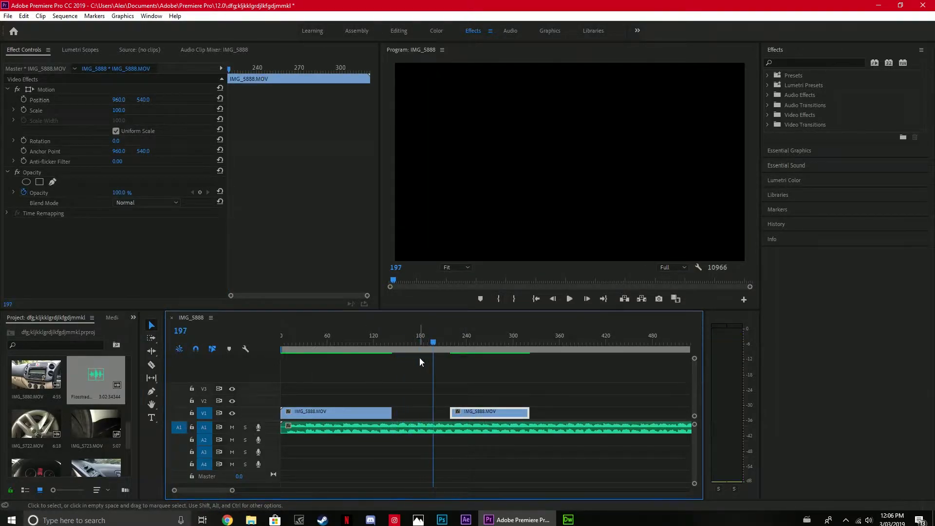
{"action": "left_click_drag", "start_coordinate": [463, 412], "coordinate": [447, 414]}
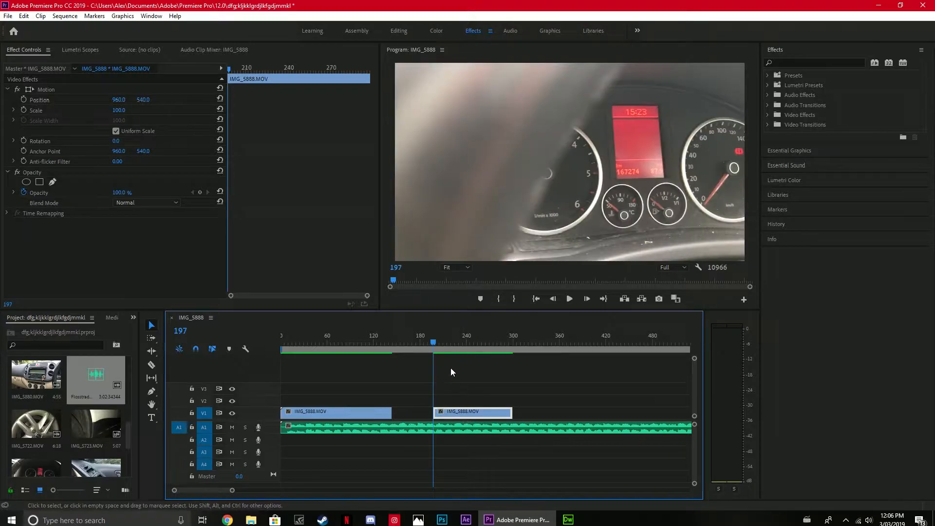
Place the IMG_5880 clip on V2 at frame 197, lock V2, and delete the clip's own audio.
{"action": "left_click_drag", "start_coordinate": [44, 374], "coordinate": [460, 401]}
{"action": "left_click", "coordinate": [191, 400]}
{"action": "left_click", "coordinate": [457, 441]}
{"action": "key", "text": "Delete"}
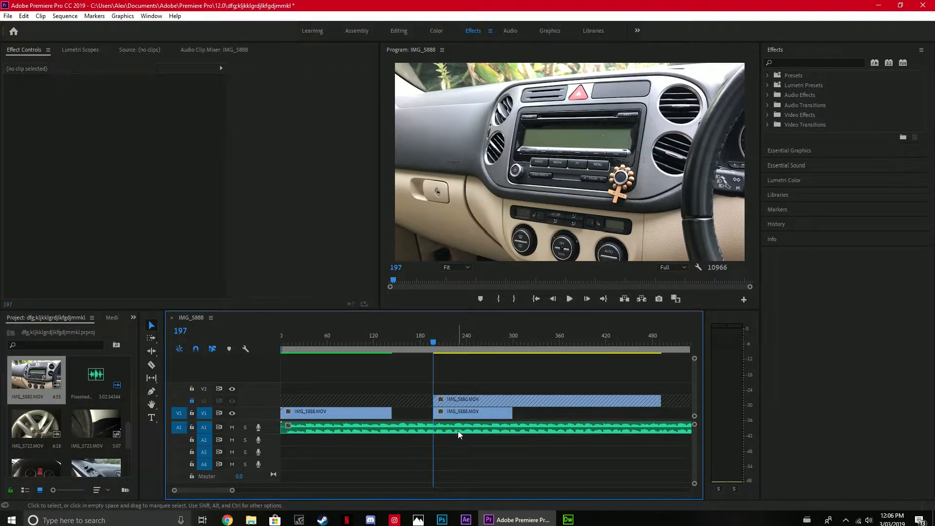
Unlock V2, delete the second IMG_5888 piece from V1, and move IMG_5880 down to V1 at frame 197.
{"action": "left_click", "coordinate": [191, 401]}
{"action": "left_click", "coordinate": [445, 411]}
{"action": "key", "text": "Delete"}
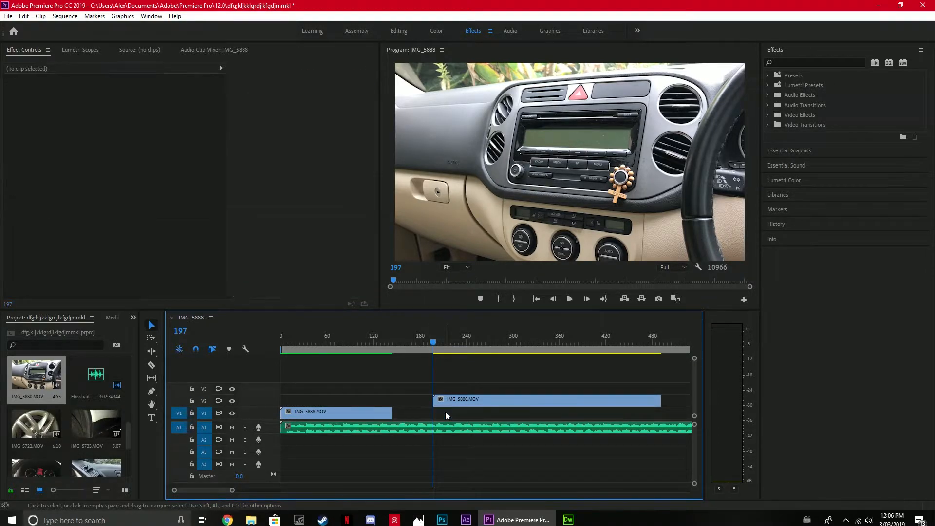
{"action": "left_click_drag", "start_coordinate": [443, 396], "coordinate": [440, 411]}
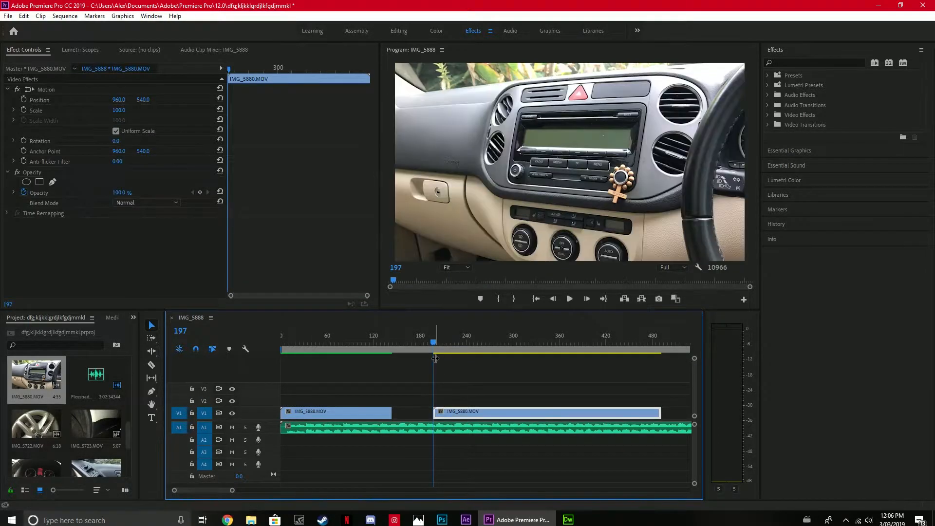
Preview the sequence from the start, render the entire work area, and play it back up to frame 247.
{"action": "key", "text": "Home"}
{"action": "key", "text": "space"}
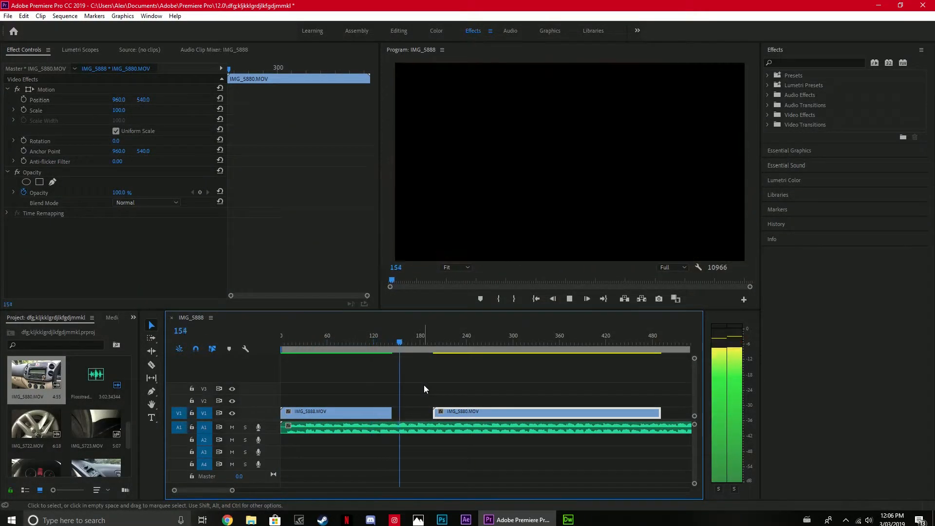
{"action": "key", "text": "space"}
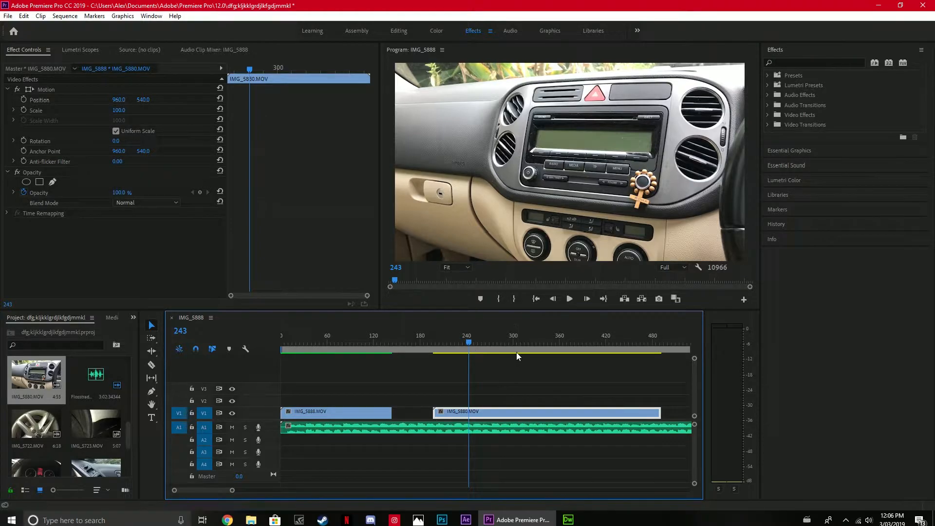
{"action": "left_click", "coordinate": [65, 16]}
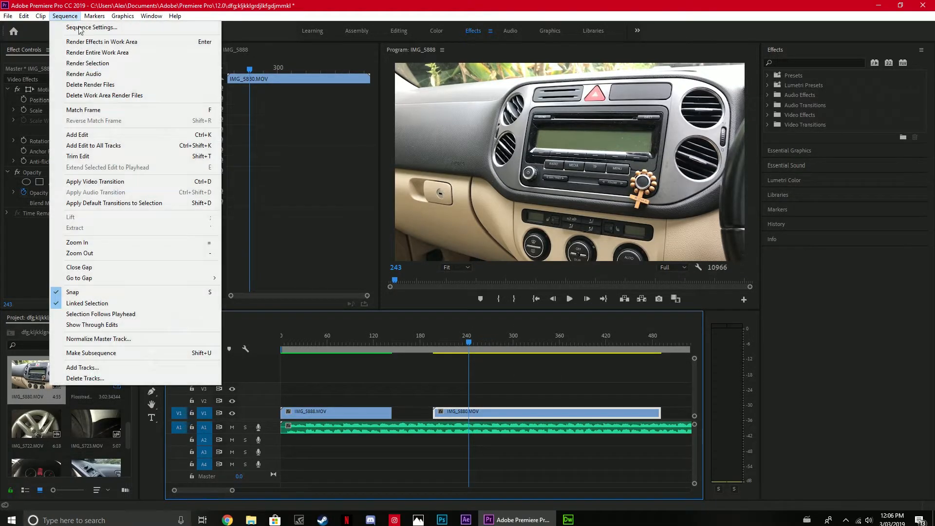
{"action": "left_click", "coordinate": [87, 52]}
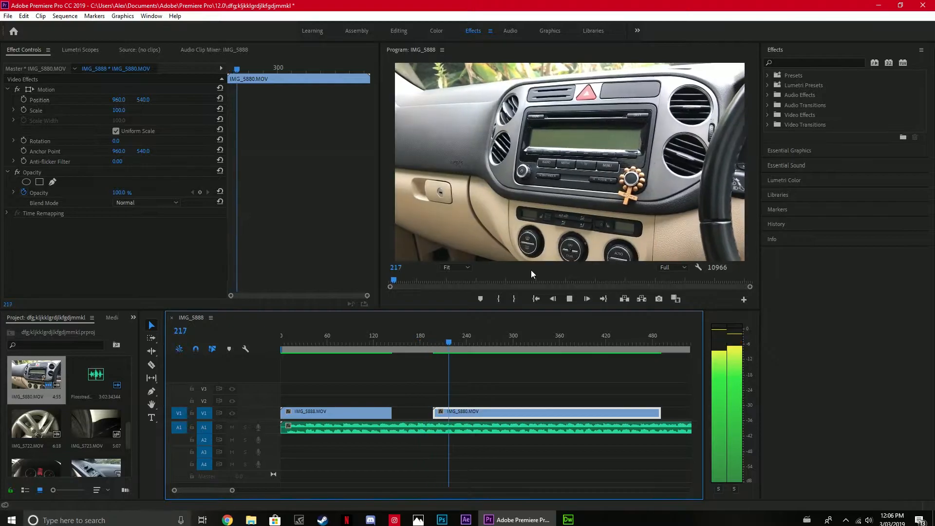
{"action": "key", "text": "space"}
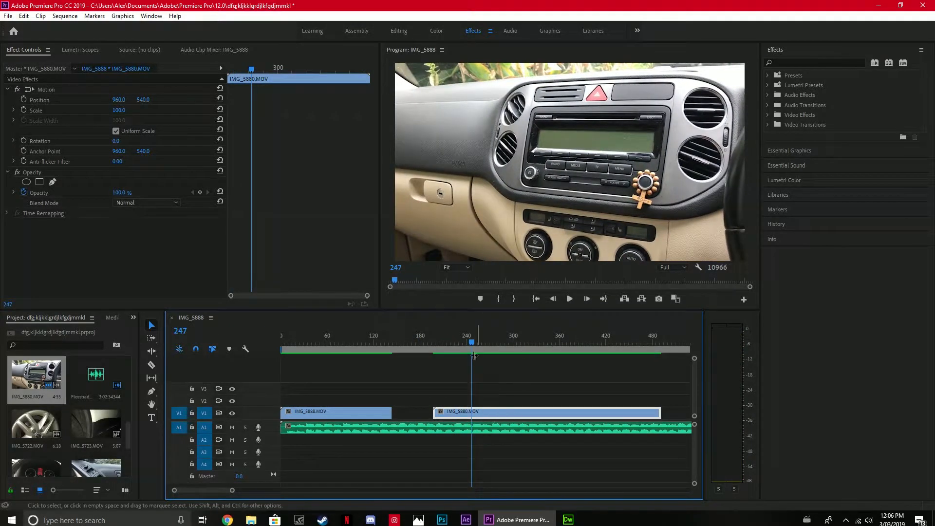
Replay from the start of IMG_5880, split it at frame 332, and select its second part with the playhead at frame 346.
{"action": "left_click_drag", "start_coordinate": [472, 341], "coordinate": [434, 352]}
{"action": "key", "text": "space"}
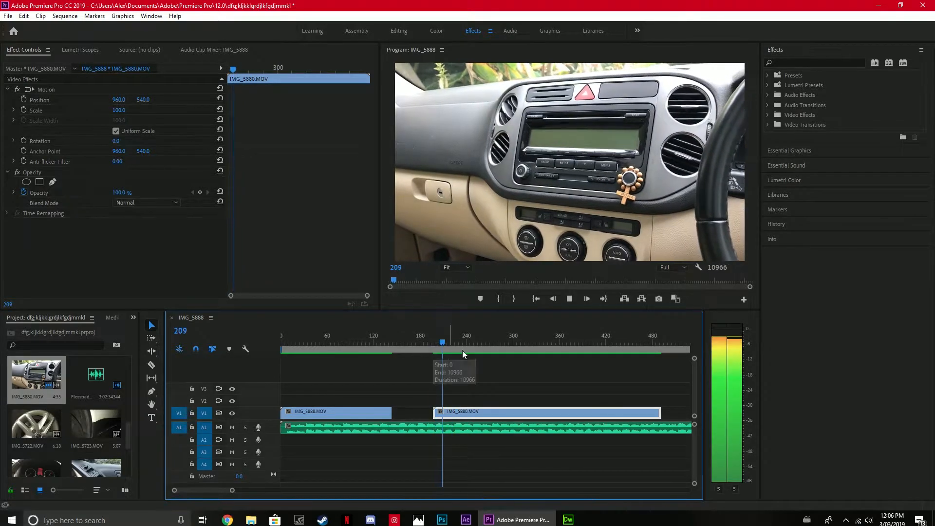
{"action": "key", "text": "space"}
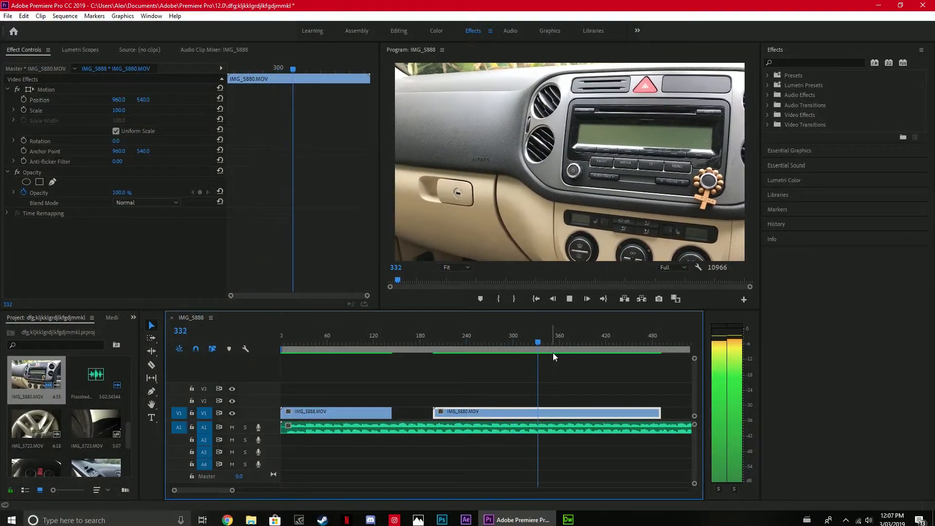
{"action": "left_click", "coordinate": [151, 364]}
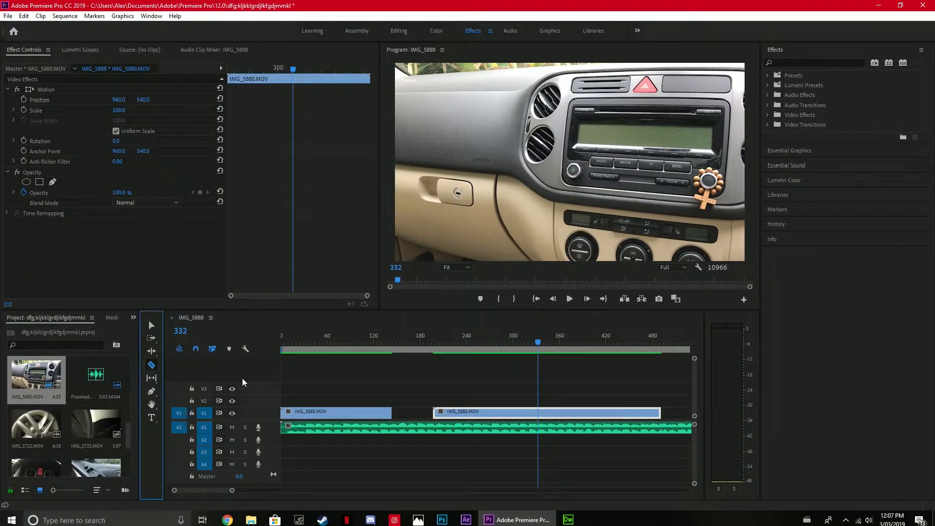
{"action": "left_click", "coordinate": [538, 412]}
{"action": "key", "text": "v"}
{"action": "left_click_drag", "start_coordinate": [539, 342], "coordinate": [549, 361]}
{"action": "left_click", "coordinate": [569, 413]}
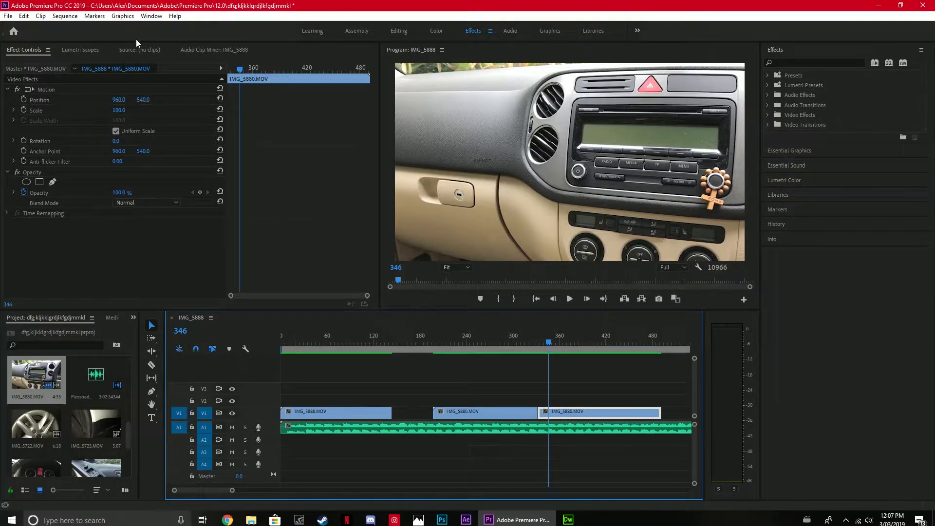
Look at the Source monitor and the Audio Clip Mixer, then return to the Effect Controls.
{"action": "left_click", "coordinate": [129, 51]}
{"action": "left_click", "coordinate": [198, 49]}
{"action": "left_click", "coordinate": [136, 54]}
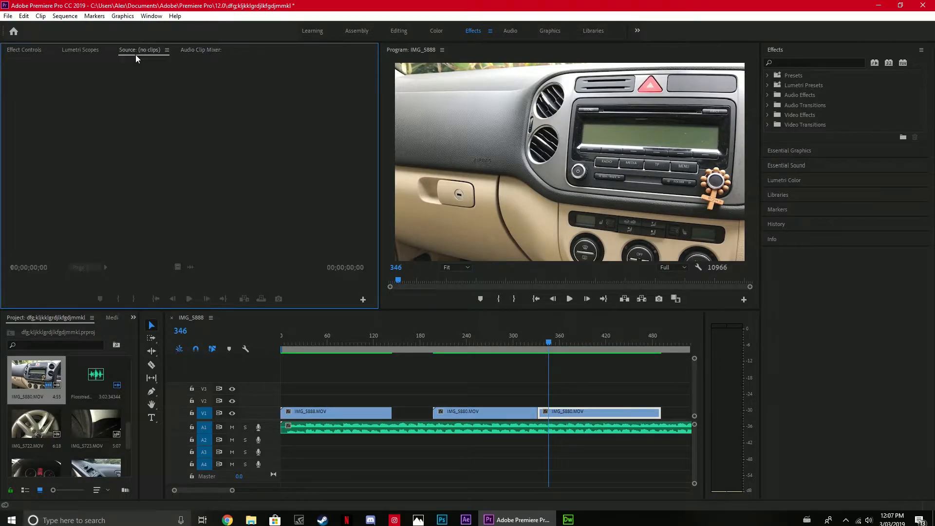
{"action": "left_click", "coordinate": [28, 48]}
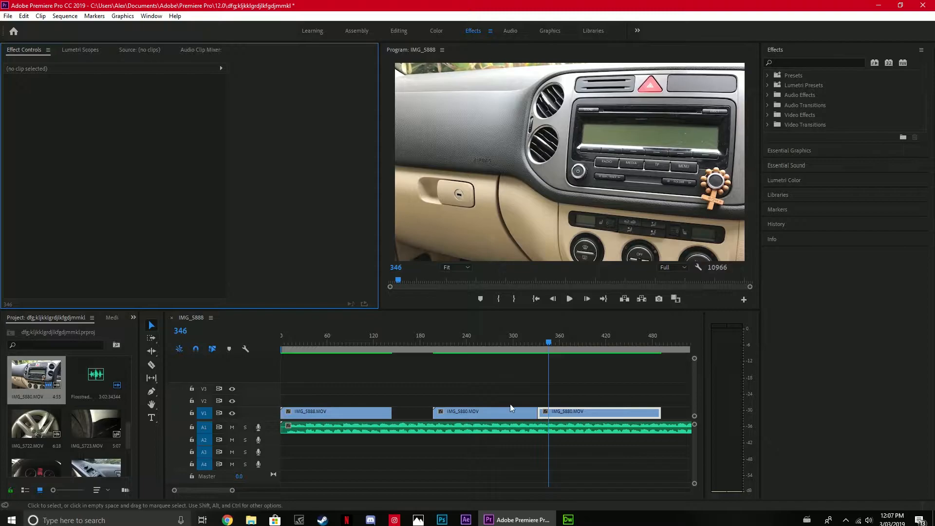
Try different Position and Scale values on the second IMG_5880 piece, resetting each to its default.
{"action": "left_click", "coordinate": [563, 413]}
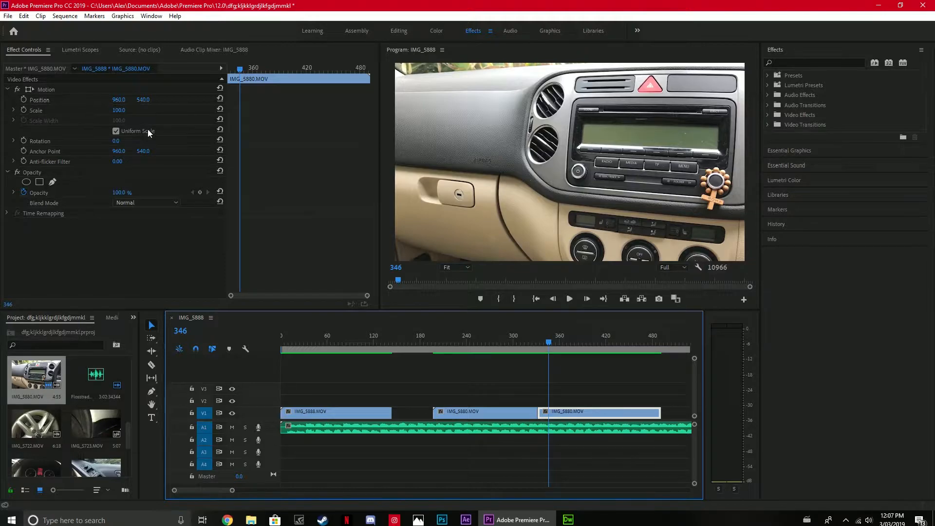
{"action": "left_click_drag", "start_coordinate": [119, 99], "coordinate": [147, 99]}
{"action": "left_click", "coordinate": [220, 99]}
{"action": "left_click", "coordinate": [219, 99]}
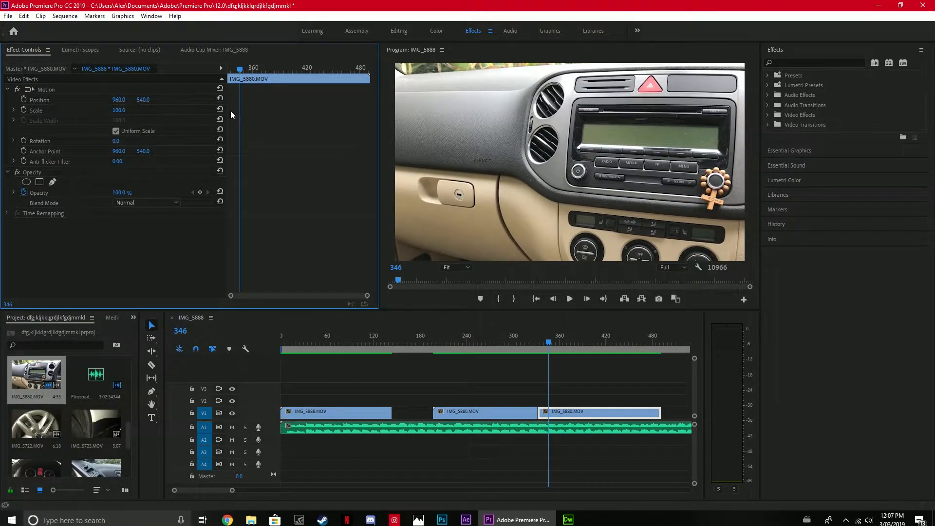
{"action": "left_click_drag", "start_coordinate": [111, 109], "coordinate": [175, 109]}
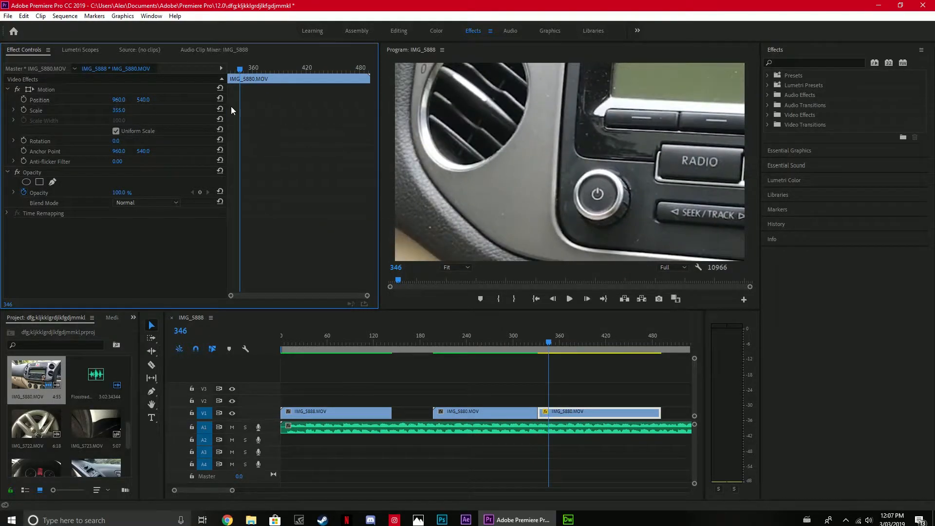
{"action": "left_click", "coordinate": [220, 109]}
Try out Rotation, Anchor Point, Opacity and Anti-flicker Filter on the second IMG_5880 piece, resetting the rotation and anchor point.
{"action": "left_click_drag", "start_coordinate": [115, 140], "coordinate": [10, 141]}
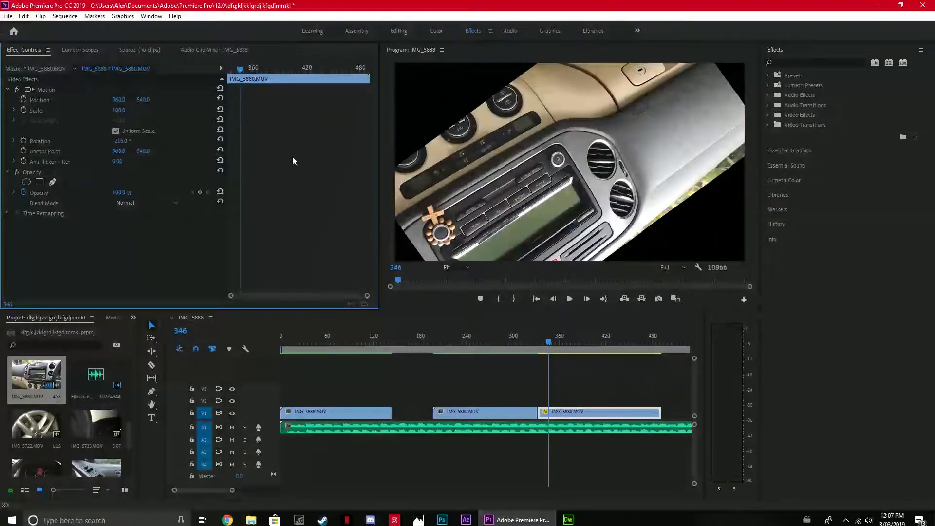
{"action": "left_click", "coordinate": [219, 140]}
{"action": "left_click_drag", "start_coordinate": [119, 151], "coordinate": [216, 140]}
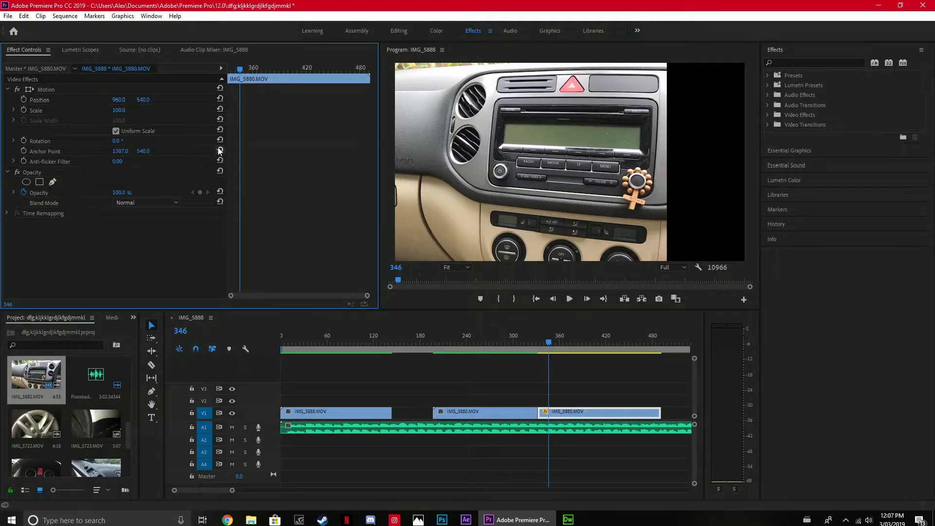
{"action": "left_click", "coordinate": [219, 150]}
{"action": "left_click_drag", "start_coordinate": [120, 193], "coordinate": [146, 193]}
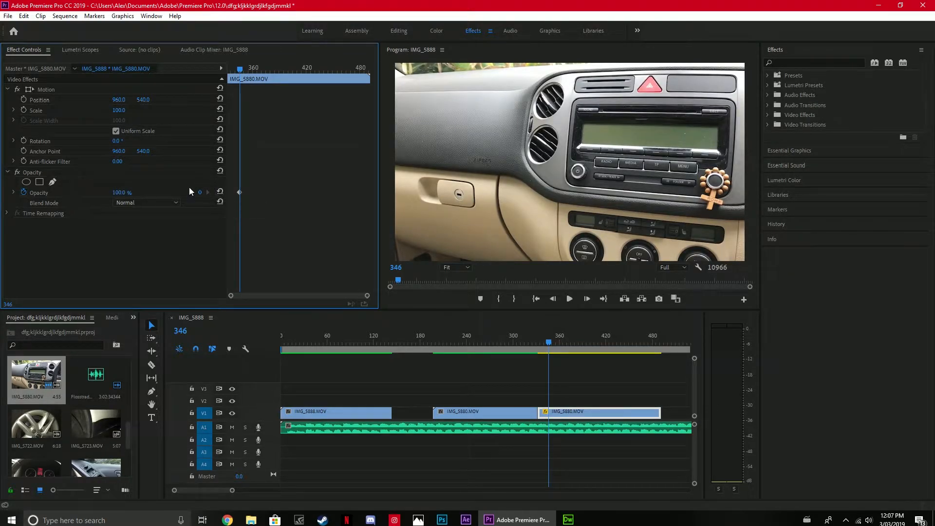
{"action": "left_click_drag", "start_coordinate": [116, 161], "coordinate": [146, 161]}
Keyframe the Scale of the second IMG_5880 piece from 100 at frame 334 to 310 at frame 344.
{"action": "left_click", "coordinate": [540, 343]}
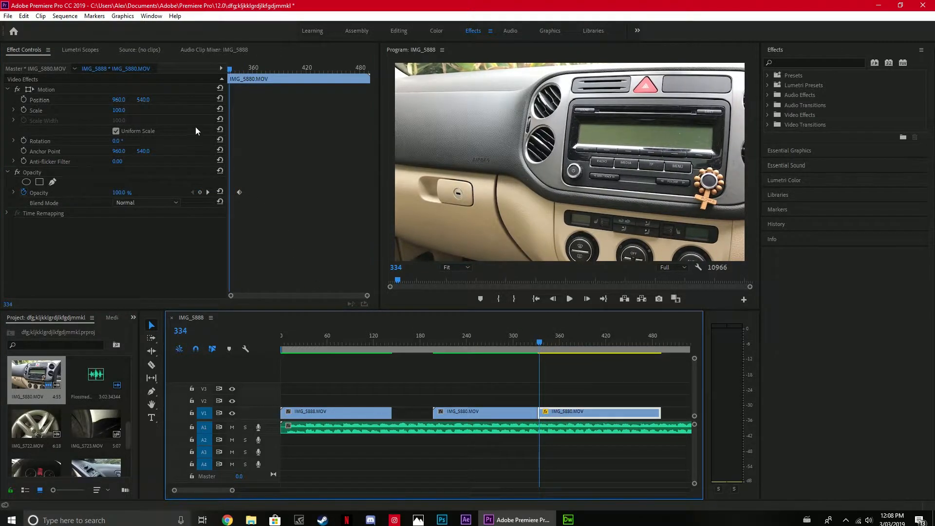
{"action": "left_click", "coordinate": [25, 110]}
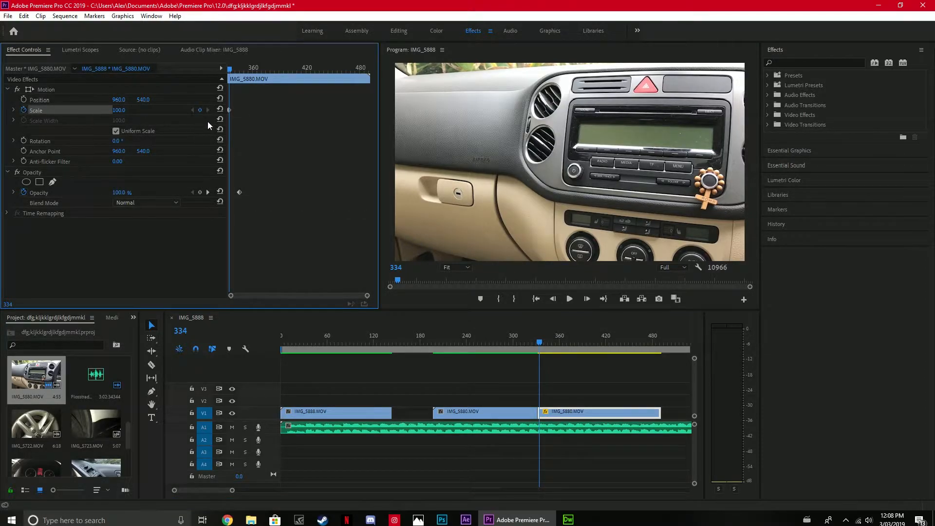
{"action": "key", "text": "Right"}
{"action": "key", "text": "Right"}
{"action": "key", "text": "Right"}
{"action": "key", "text": "Right"}
{"action": "key", "text": "Right"}
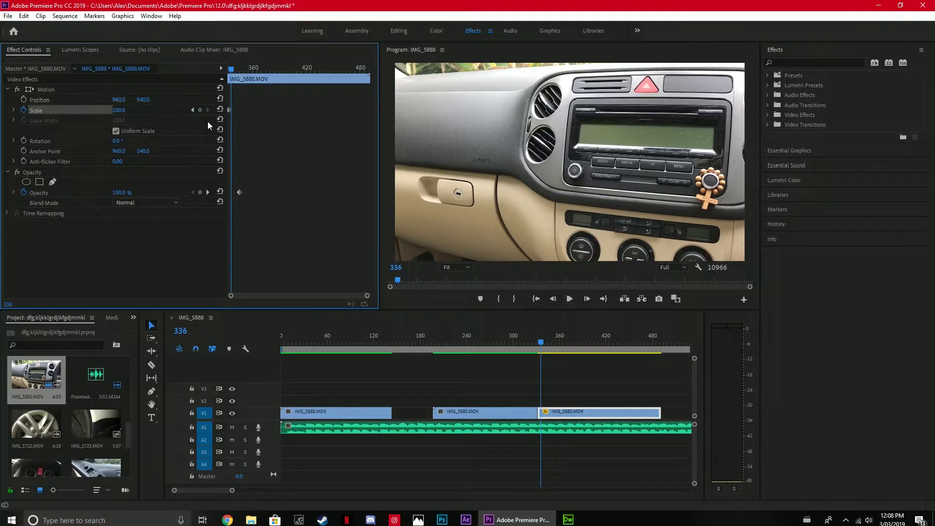
{"action": "key", "text": "Right"}
{"action": "key", "text": "Right"}
{"action": "key", "text": "Right"}
{"action": "key", "text": "Right"}
{"action": "key", "text": "Right"}
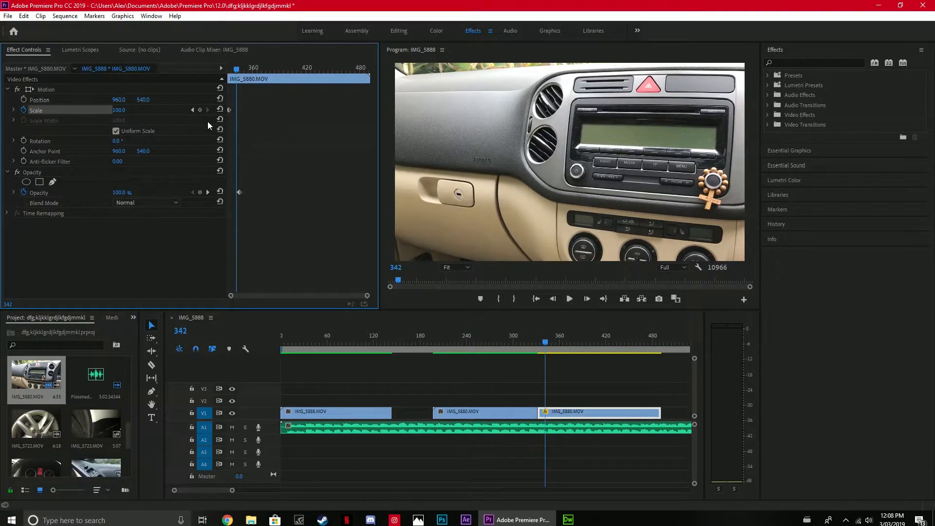
{"action": "left_click_drag", "start_coordinate": [121, 111], "coordinate": [223, 110]}
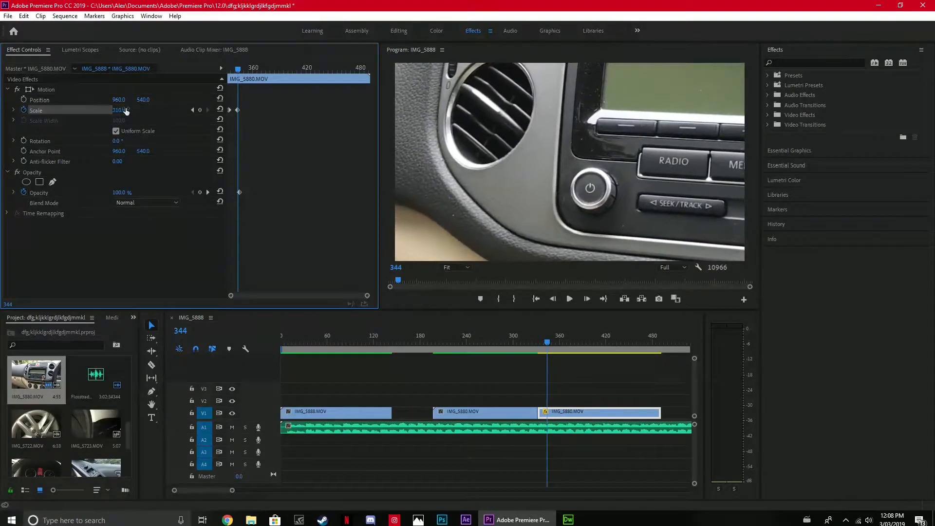
Add further Scale keyframes to the second IMG_5880 piece, 1026 at frame 381 and 3037 at frame 399.
{"action": "key", "text": "space"}
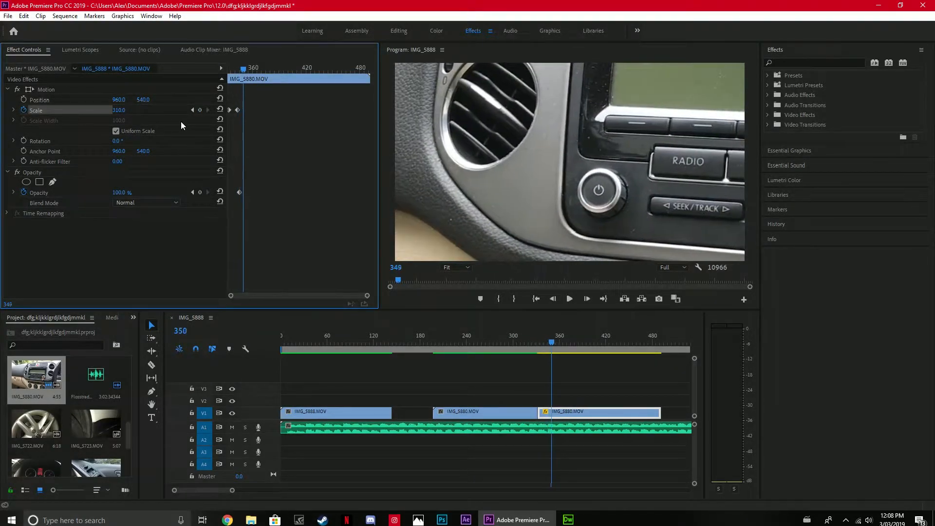
{"action": "key", "text": "space"}
{"action": "left_click_drag", "start_coordinate": [119, 110], "coordinate": [465, 110]}
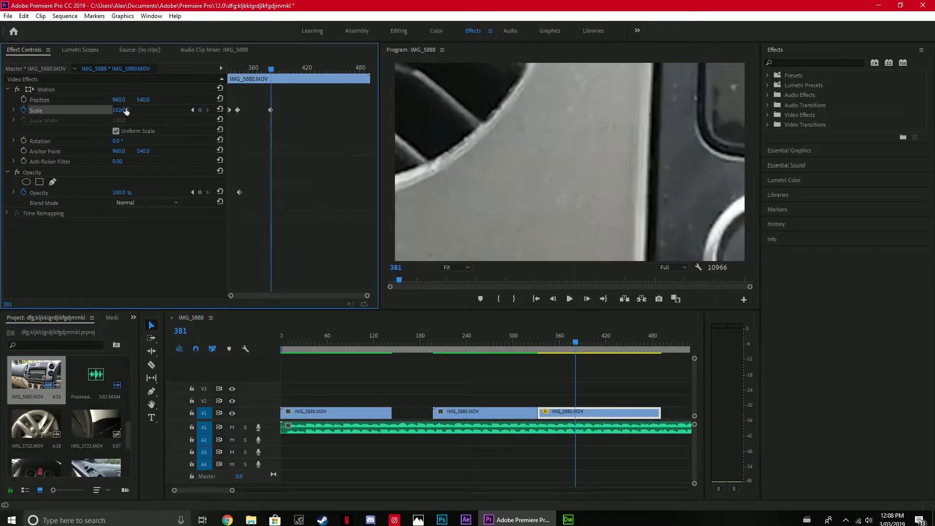
{"action": "key", "text": "space"}
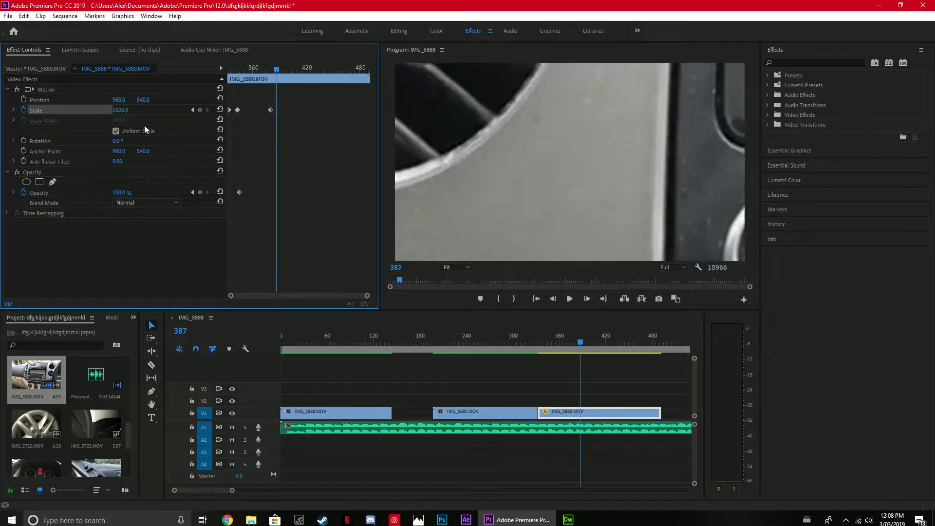
{"action": "left_click_drag", "start_coordinate": [118, 110], "coordinate": [514, 110]}
{"action": "left_click_drag", "start_coordinate": [119, 111], "coordinate": [188, 110]}
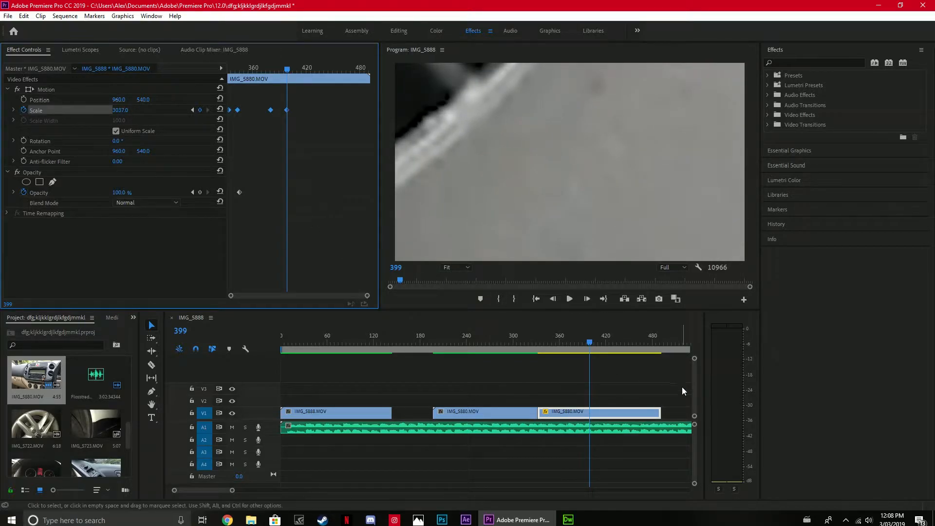
Render the entire work area and play back the zoom, stopping at frame 384.
{"action": "left_click", "coordinate": [65, 15]}
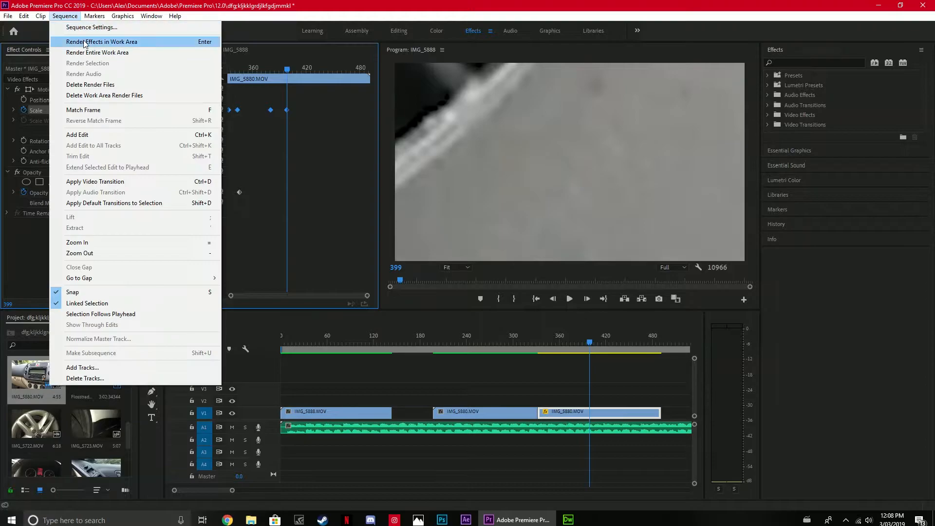
{"action": "left_click", "coordinate": [91, 53]}
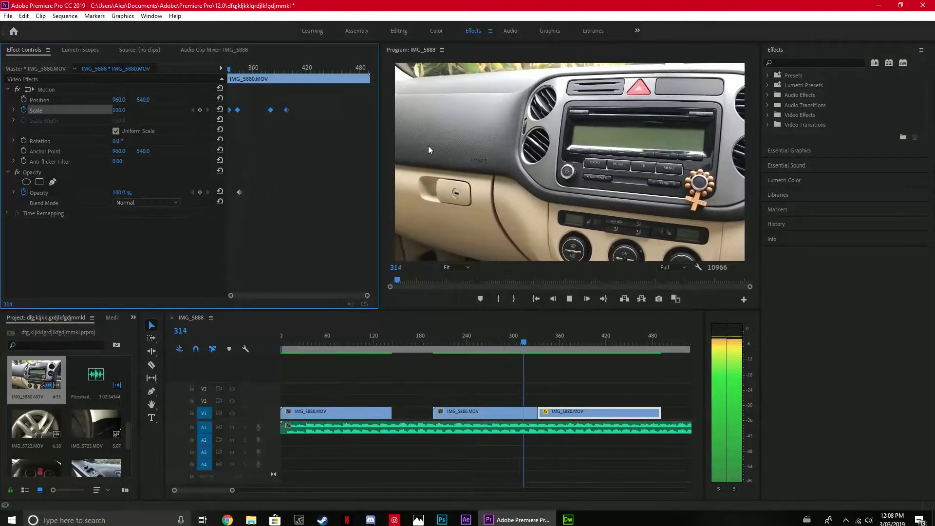
{"action": "key", "text": "space"}
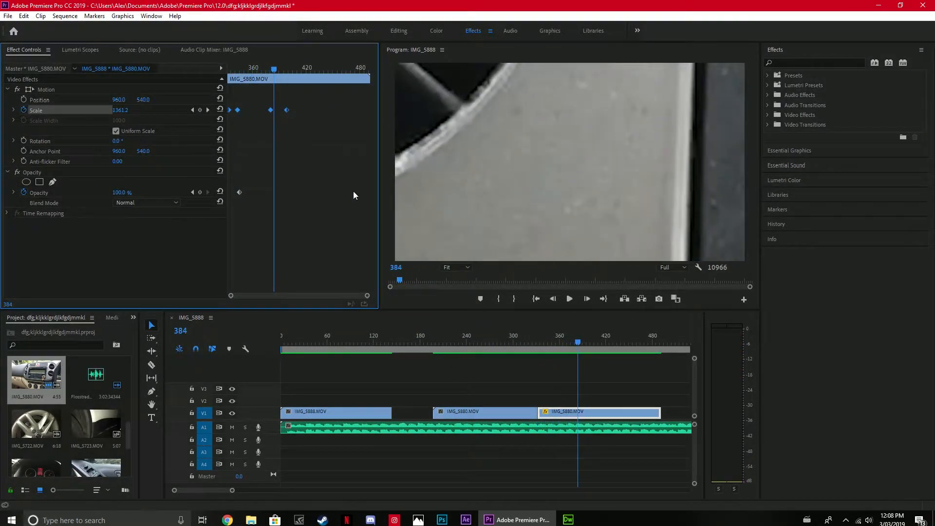
Split the second IMG_5880 piece on V1 at frame 384 and delete the part after the cut.
{"action": "left_click", "coordinate": [151, 365]}
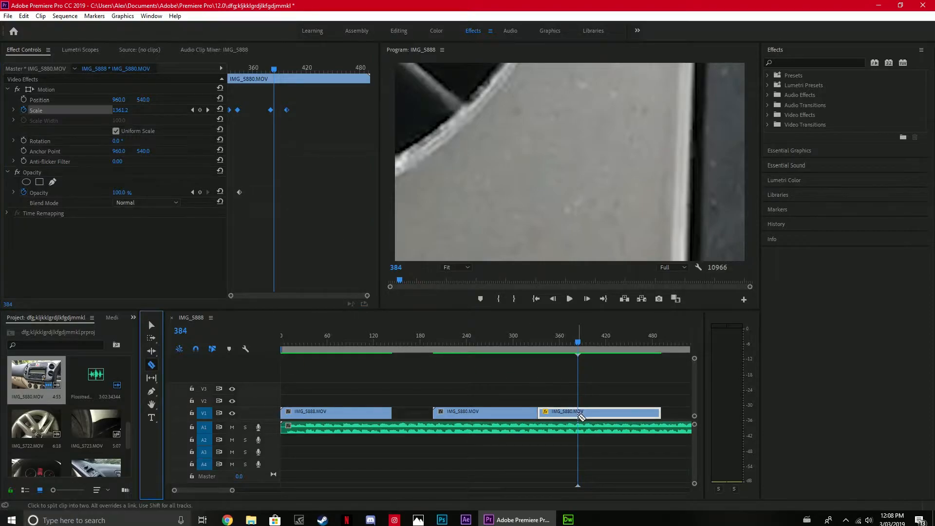
{"action": "left_click", "coordinate": [578, 412]}
{"action": "left_click", "coordinate": [152, 325]}
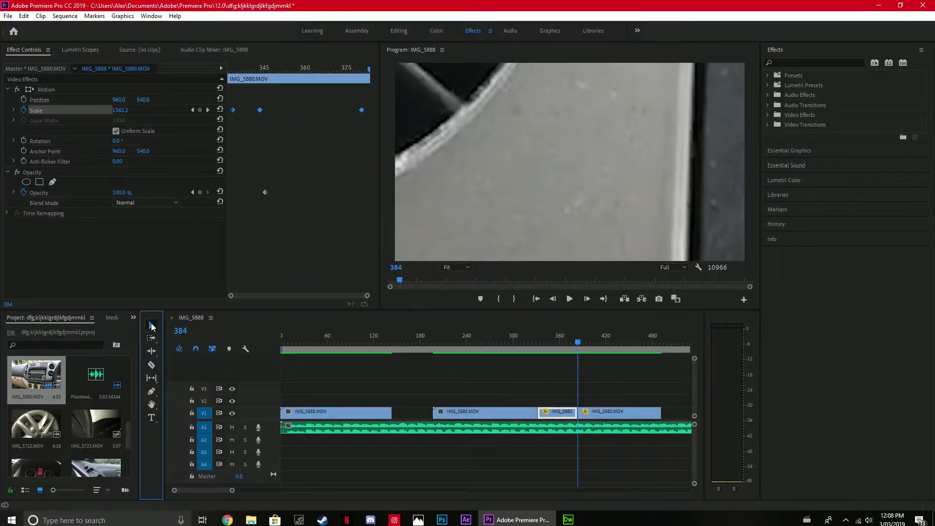
{"action": "left_click", "coordinate": [601, 412]}
{"action": "key", "text": "Delete"}
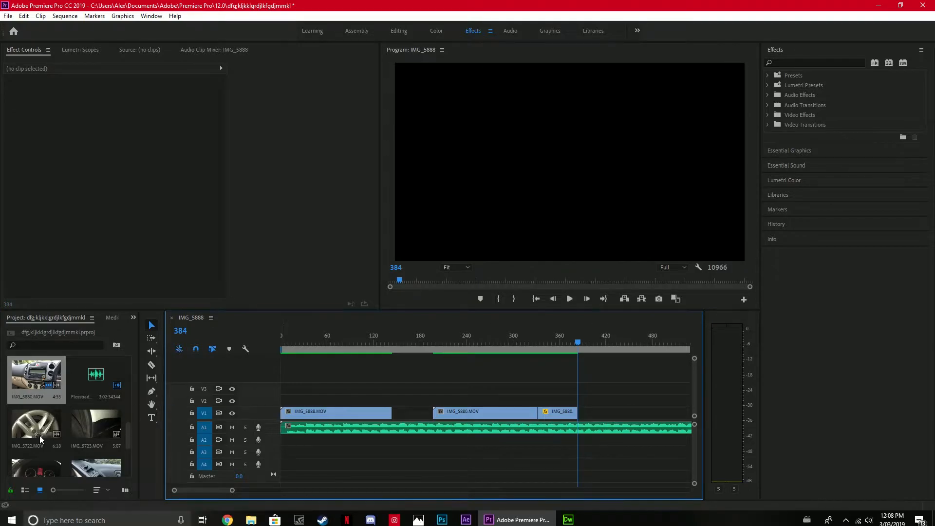
Place only the video of IMG_5884 on V1 from frame 384, locking V2 temporarily while deleting the clip's audio.
{"action": "scroll", "coordinate": [42, 442], "scroll_direction": "down", "scroll_amount": 1}
{"action": "left_click_drag", "start_coordinate": [37, 426], "coordinate": [633, 400]}
{"action": "left_click", "coordinate": [194, 400]}
{"action": "left_click", "coordinate": [598, 440]}
{"action": "key", "text": "Delete"}
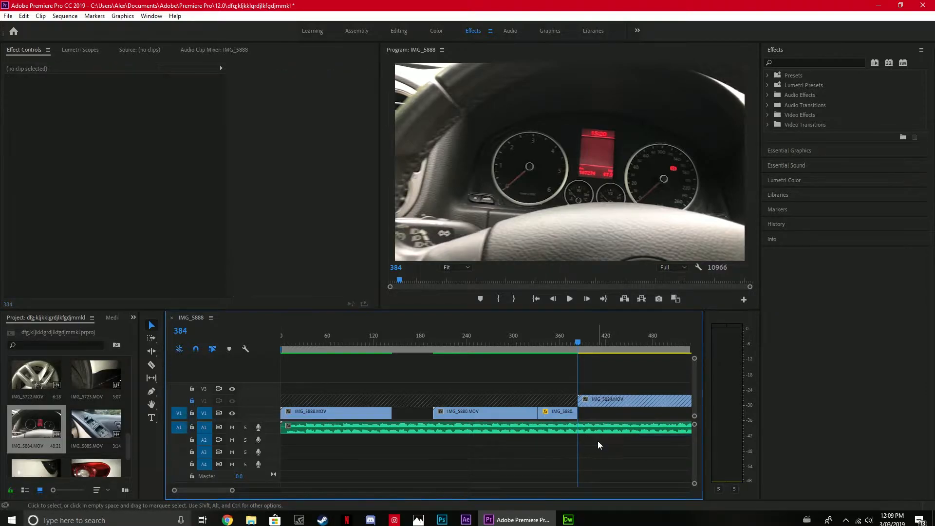
{"action": "left_click", "coordinate": [192, 400]}
{"action": "left_click_drag", "start_coordinate": [643, 407], "coordinate": [624, 419]}
Render the entire work area with IMG_5884 included and play it back up to frame 437.
{"action": "left_click", "coordinate": [65, 16]}
{"action": "left_click", "coordinate": [80, 51]}
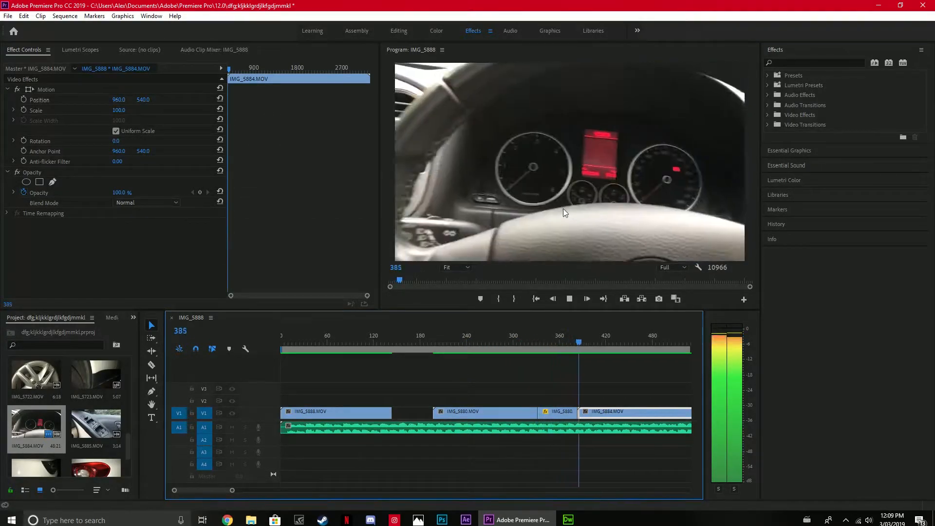
{"action": "key", "text": "space"}
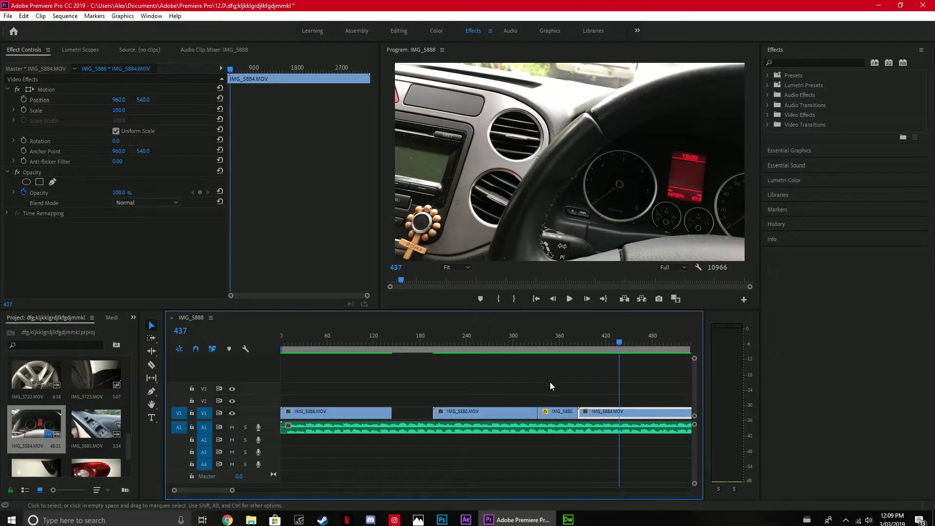
Browse the video transitions and apply the CheckerBoard wipe to the start of IMG_5884 on V1.
{"action": "scroll", "coordinate": [550, 385], "scroll_direction": "down", "scroll_amount": 5}
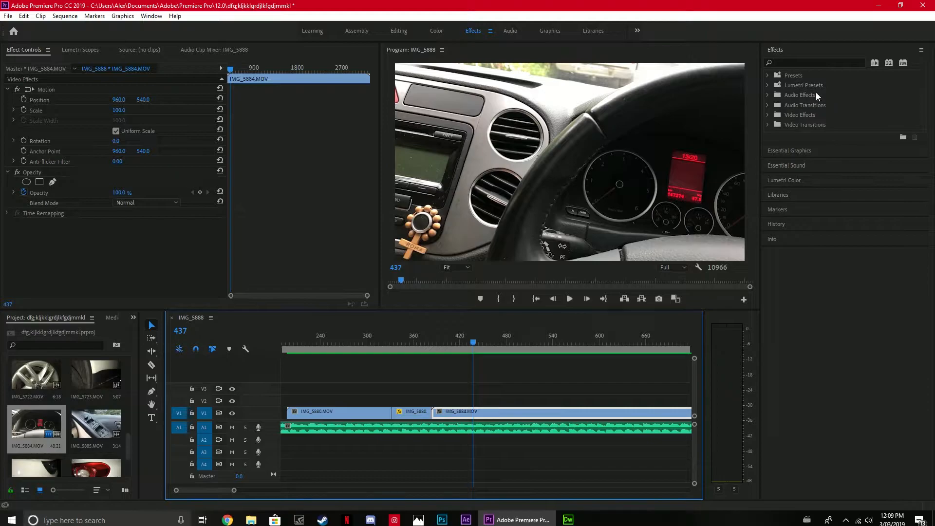
{"action": "left_click", "coordinate": [471, 337]}
{"action": "left_click_drag", "start_coordinate": [472, 334], "coordinate": [429, 352]}
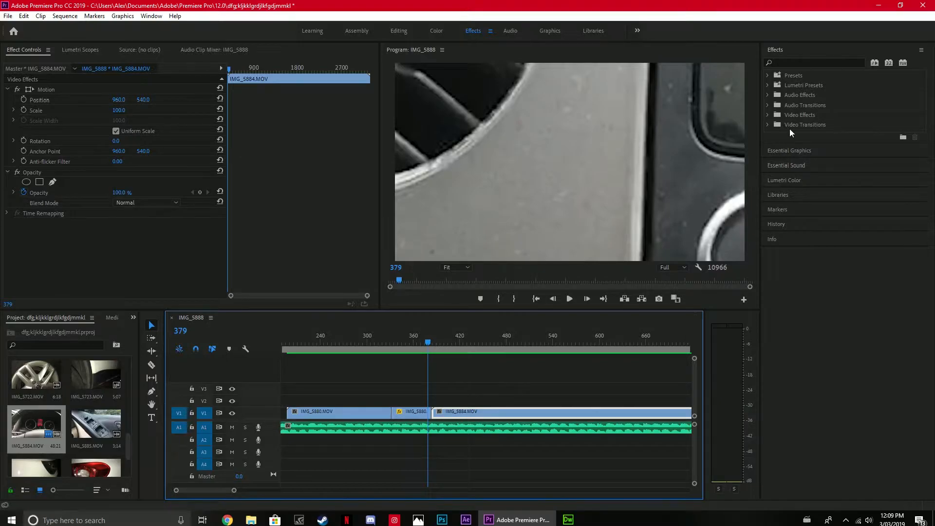
{"action": "left_click", "coordinate": [767, 125]}
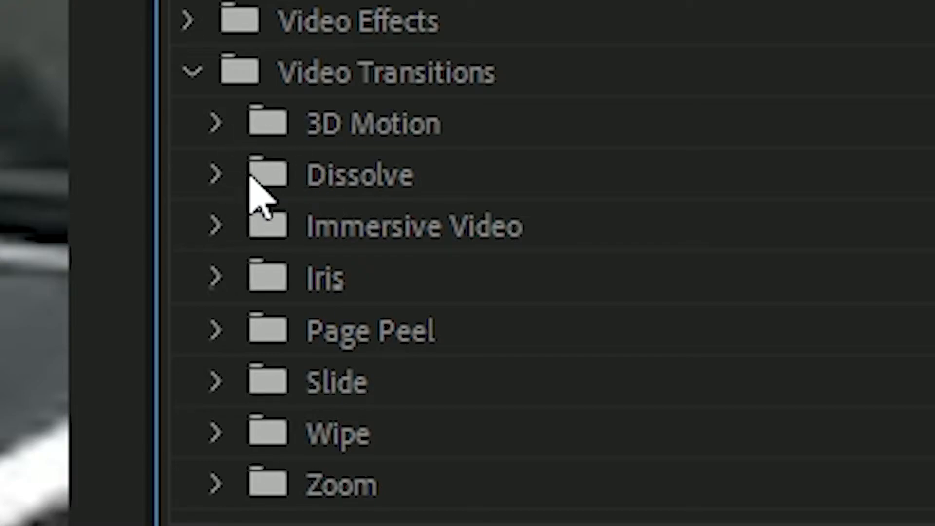
{"action": "left_click", "coordinate": [216, 175]}
{"action": "left_click", "coordinate": [216, 175]}
{"action": "left_click", "coordinate": [216, 176]}
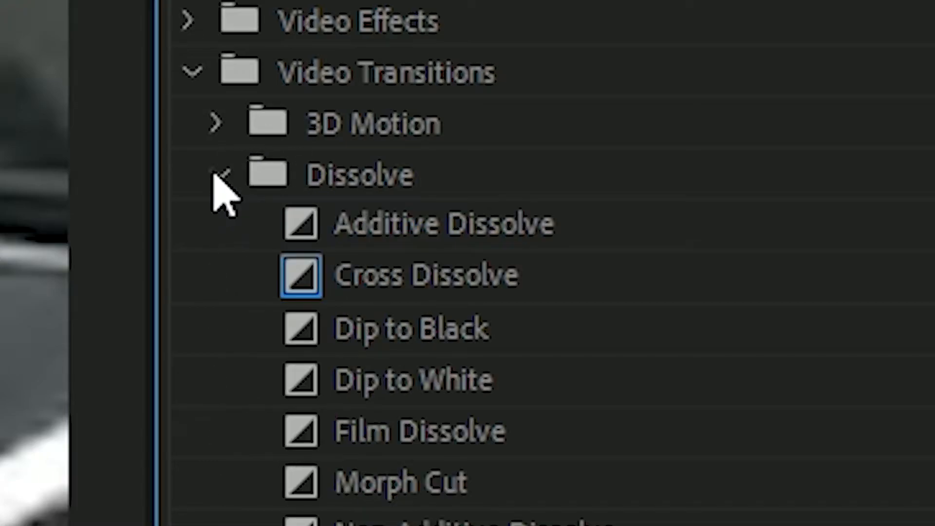
{"action": "left_click", "coordinate": [219, 176]}
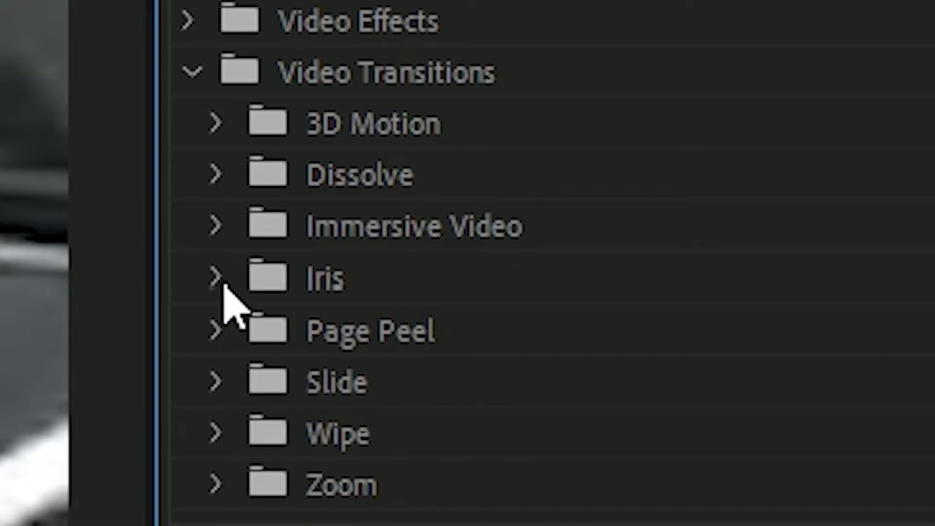
{"action": "left_click", "coordinate": [217, 431]}
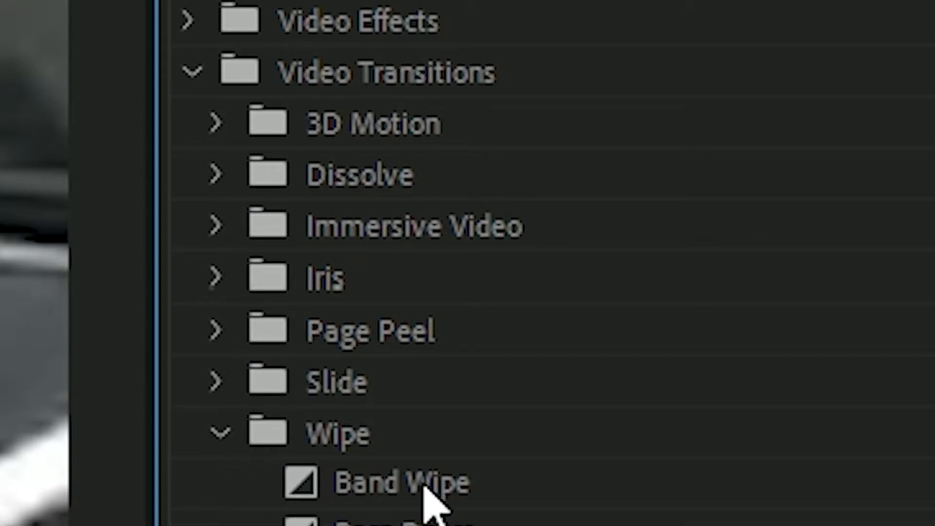
{"action": "left_click_drag", "start_coordinate": [441, 360], "coordinate": [438, 413]}
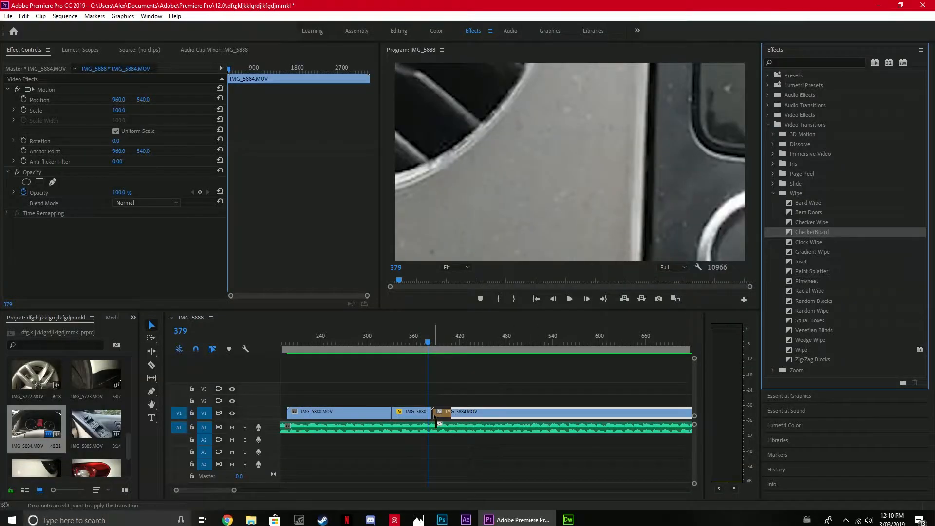
Move the playhead to frame 397 and set the CheckerBoard transition's duration to 13 frames.
{"action": "left_click", "coordinate": [428, 343]}
{"action": "mouse_move", "coordinate": [429, 343]}
{"action": "left_mouse_down"}
{"action": "mouse_move", "coordinate": [446, 342]}
{"action": "mouse_move", "coordinate": [440, 349]}
{"action": "left_mouse_up"}
{"action": "left_click", "coordinate": [437, 414]}
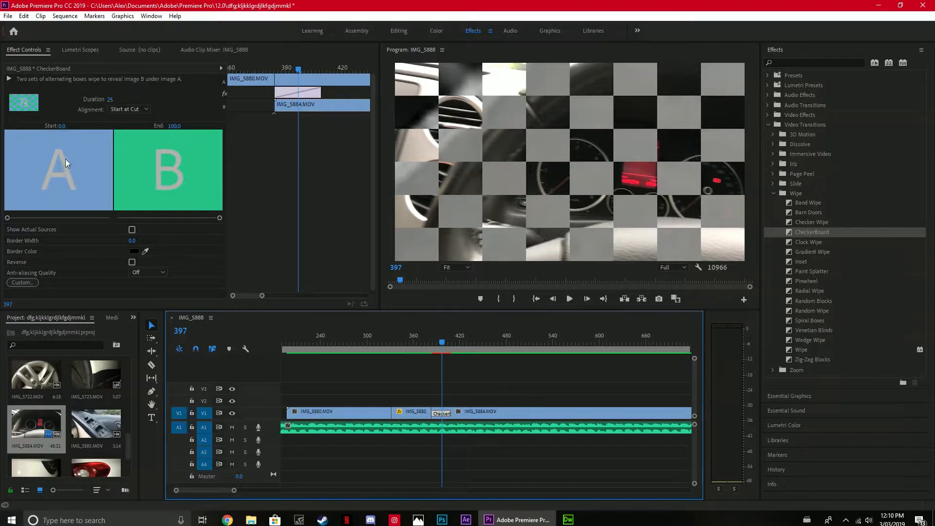
{"action": "left_click", "coordinate": [110, 100]}
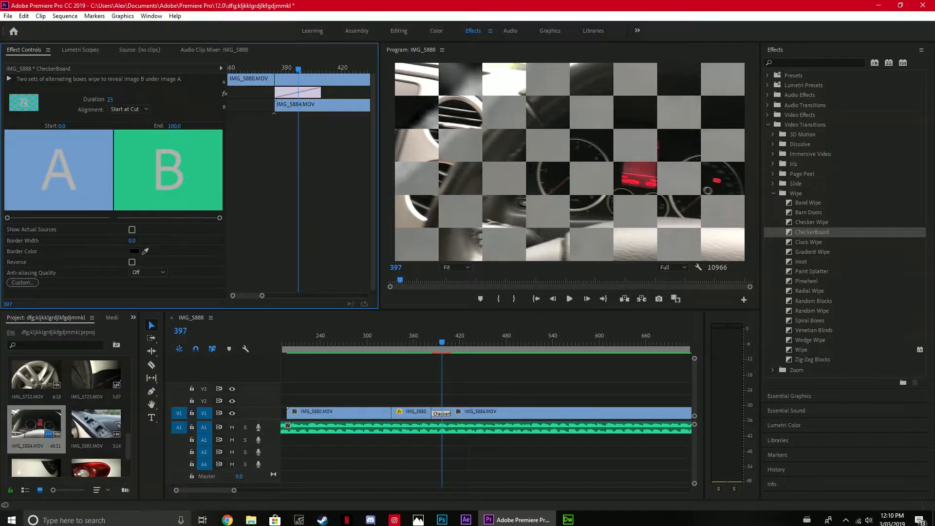
{"action": "key", "text": "Return"}
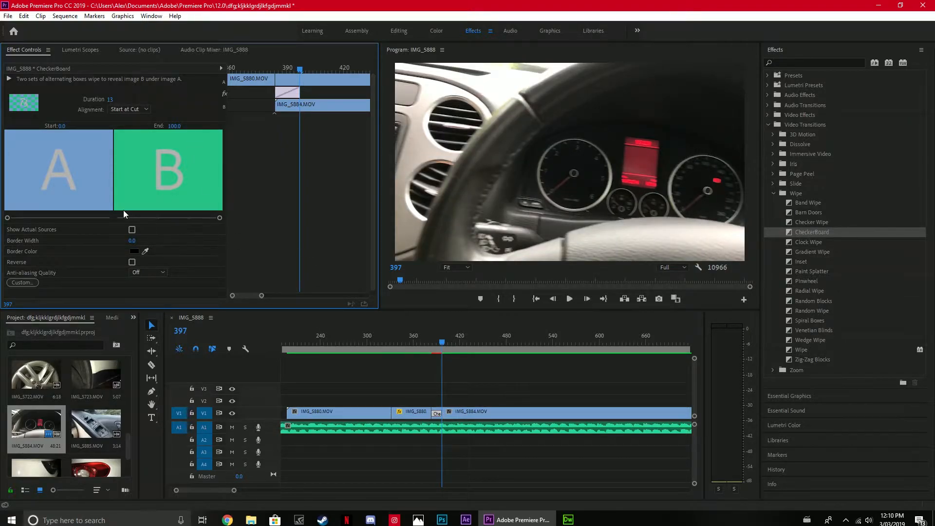
Try adjusting the start and end amounts of the CheckerBoard transition.
{"action": "left_click_drag", "start_coordinate": [11, 218], "coordinate": [36, 229]}
{"action": "left_click_drag", "start_coordinate": [68, 217], "coordinate": [7, 218]}
{"action": "mouse_move", "coordinate": [220, 218]}
{"action": "left_mouse_down"}
{"action": "mouse_move", "coordinate": [139, 203]}
{"action": "mouse_move", "coordinate": [235, 218]}
{"action": "left_mouse_up"}
Render the entire work area with the CheckerBoard transition and play it back up to frame 449.
{"action": "left_click", "coordinate": [63, 16]}
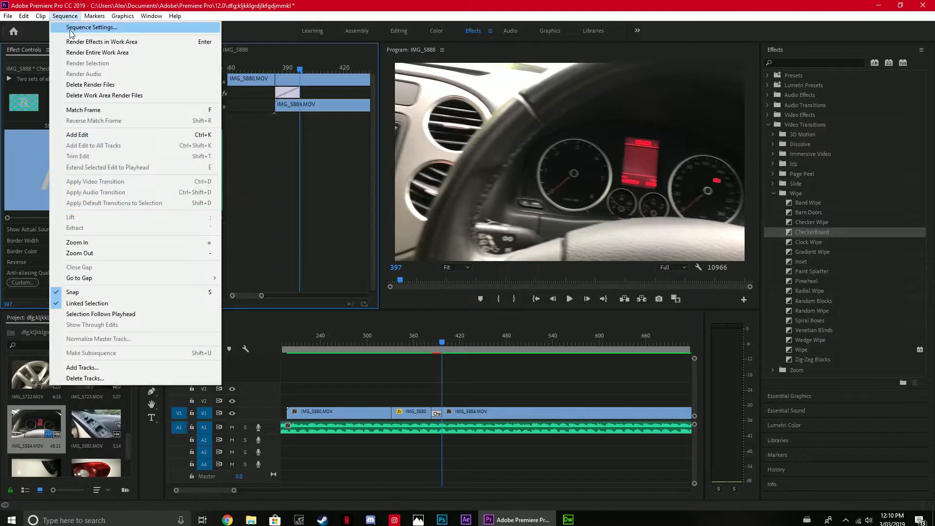
{"action": "left_click", "coordinate": [73, 49]}
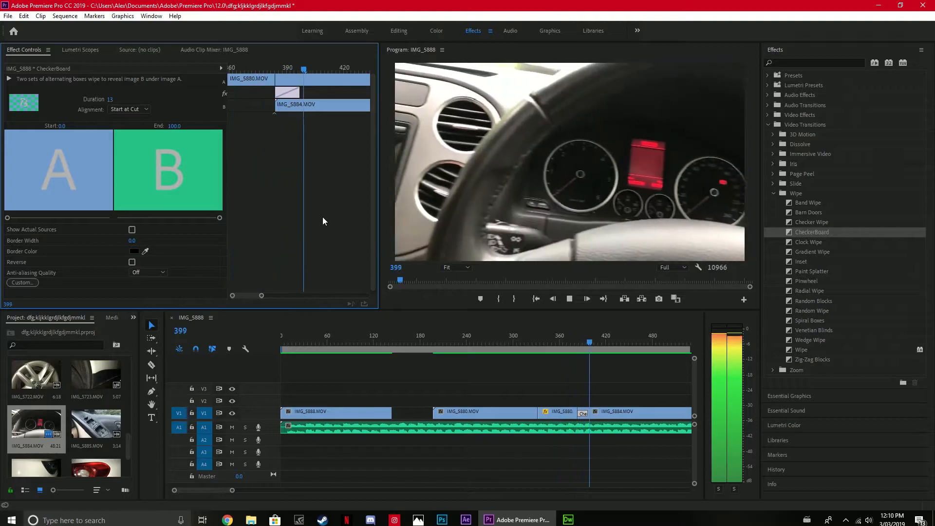
{"action": "key", "text": "space"}
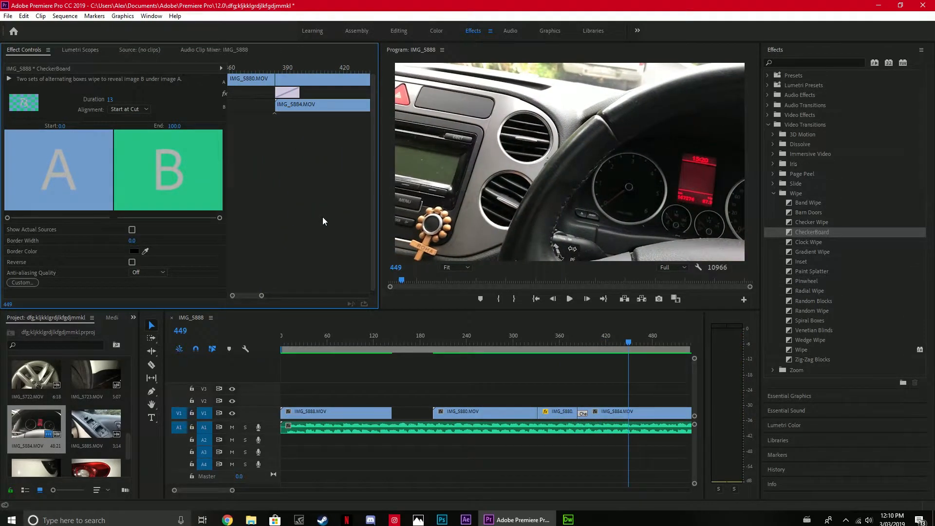
Add a text title reading "Hi Tiguan" over the IMG_5884 footage, starting at frame 449.
{"action": "scroll", "coordinate": [581, 364], "scroll_direction": "down", "scroll_amount": 3}
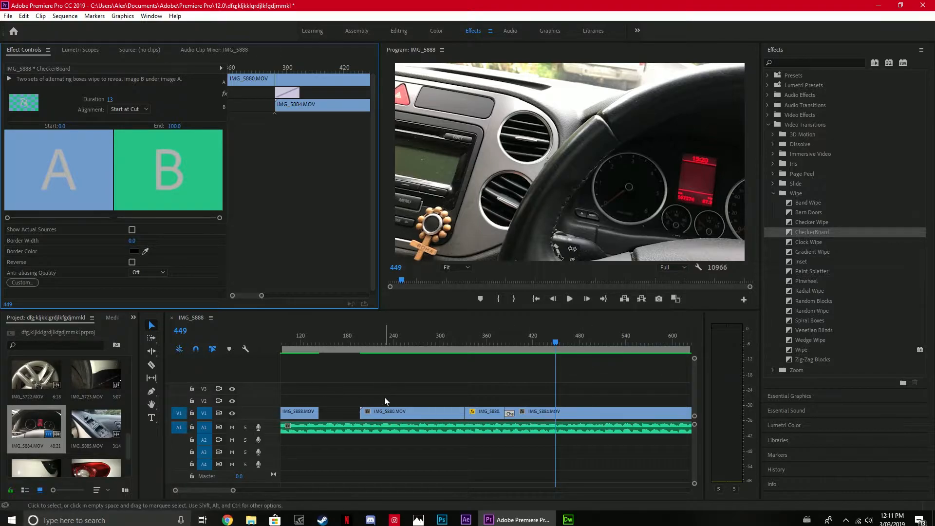
{"action": "left_click", "coordinate": [147, 419]}
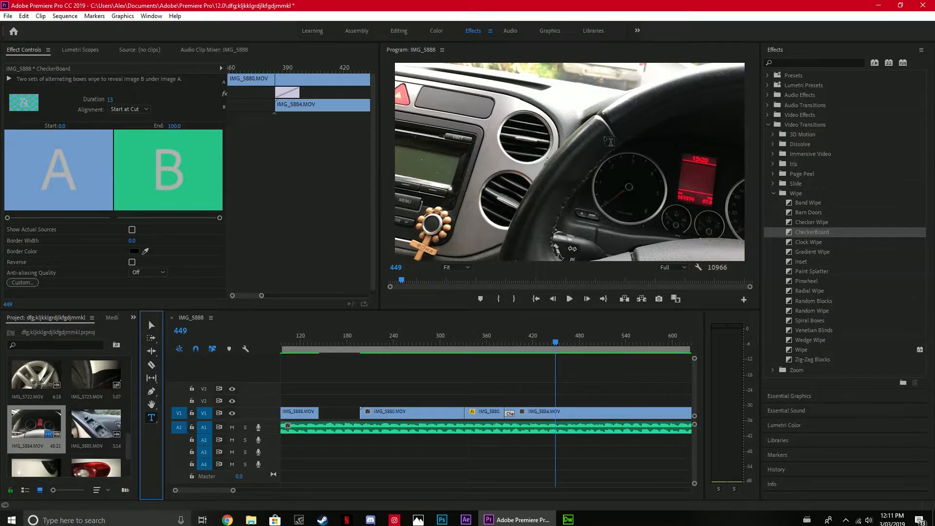
{"action": "left_click", "coordinate": [525, 147]}
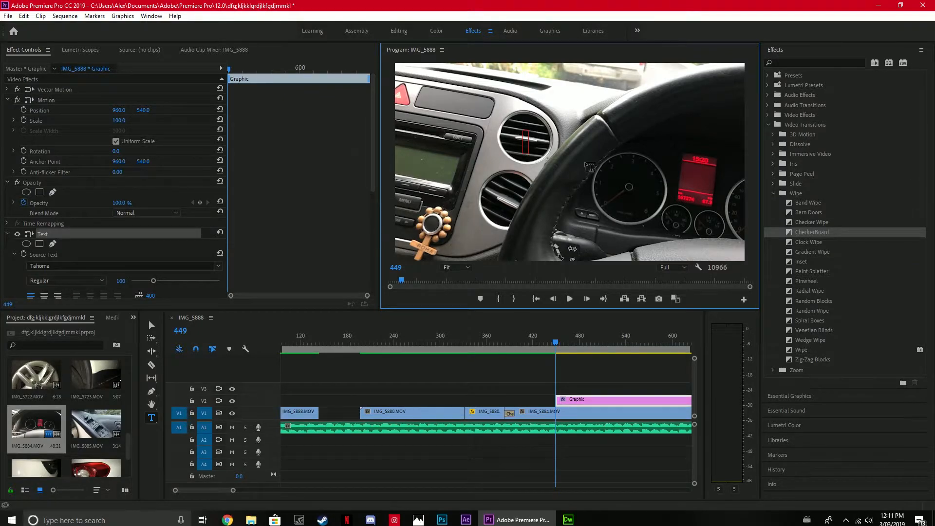
{"action": "type", "text": "Hi t8ighuan"}
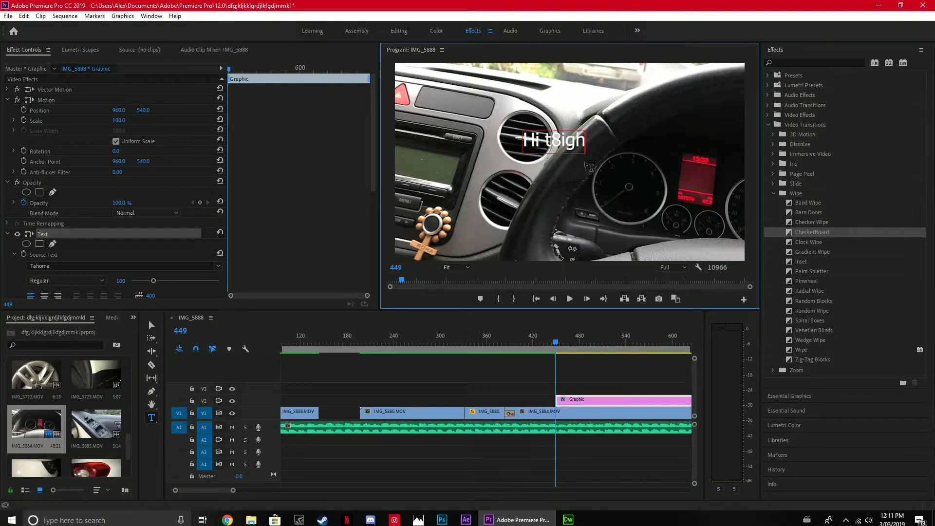
{"action": "key", "text": "BackSpace"}
{"action": "key", "text": "BackSpace"}
{"action": "key", "text": "BackSpace"}
{"action": "key", "text": "BackSpace"}
{"action": "key", "text": "BackSpace"}
{"action": "key", "text": "BackSpace"}
{"action": "key", "text": "BackSpace"}
{"action": "type", "text": "iguan"}
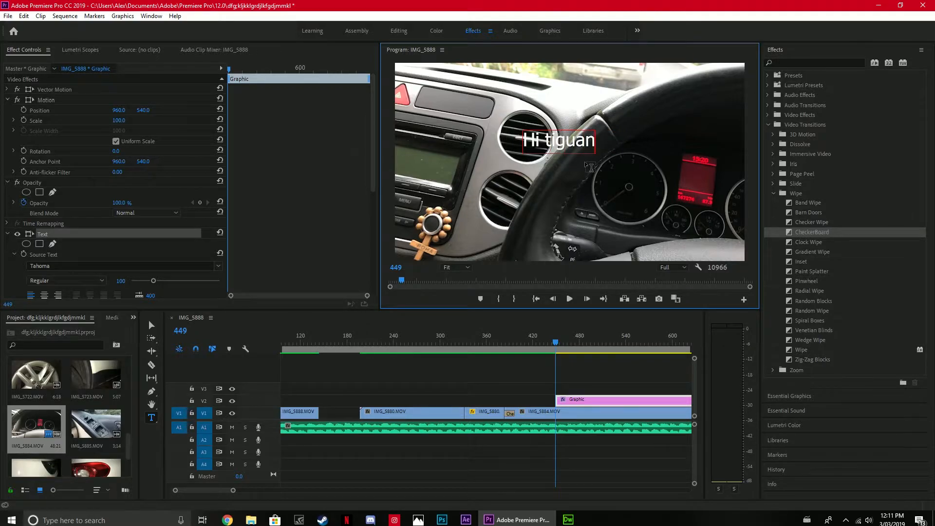
{"action": "left_click", "coordinate": [550, 140]}
{"action": "key", "text": "BackSpace"}
{"action": "type", "text": "T"}
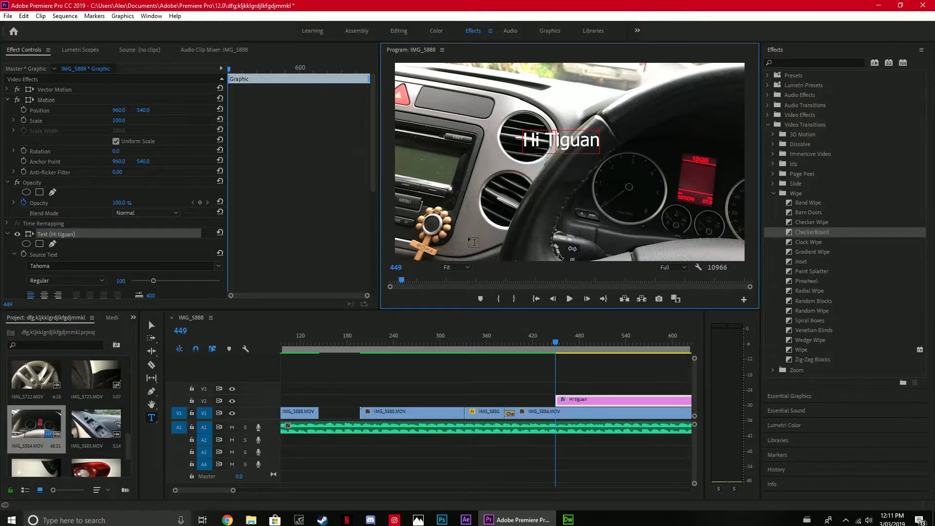
Move the "Hi Tiguan" title onto the tachometer dial behind the steering wheel and deselect it.
{"action": "left_click", "coordinate": [151, 326]}
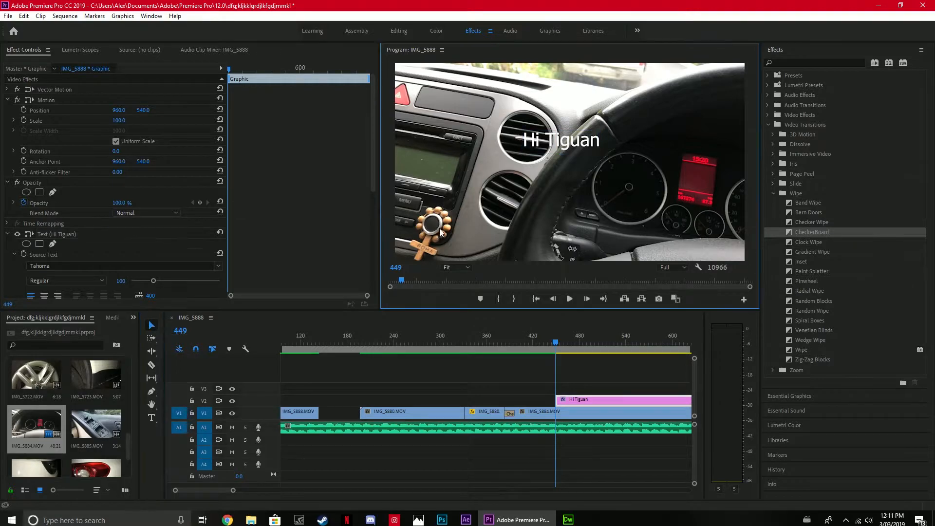
{"action": "left_click_drag", "start_coordinate": [565, 144], "coordinate": [655, 187]}
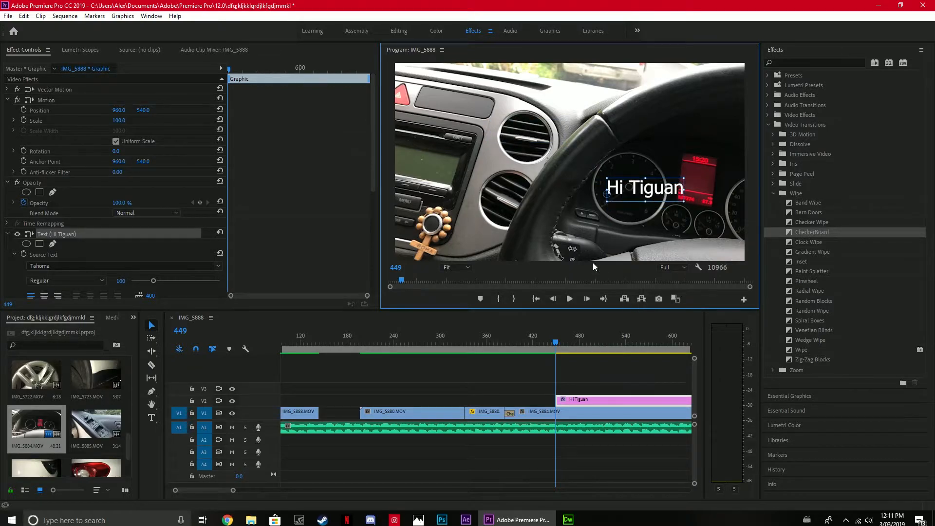
{"action": "left_click", "coordinate": [610, 241]}
{"action": "left_click", "coordinate": [584, 347]}
Cut the Hi Tiguan title on V2 at frame 492 and delete the part after the cut.
{"action": "scroll", "coordinate": [583, 409], "scroll_direction": "up", "scroll_amount": 1}
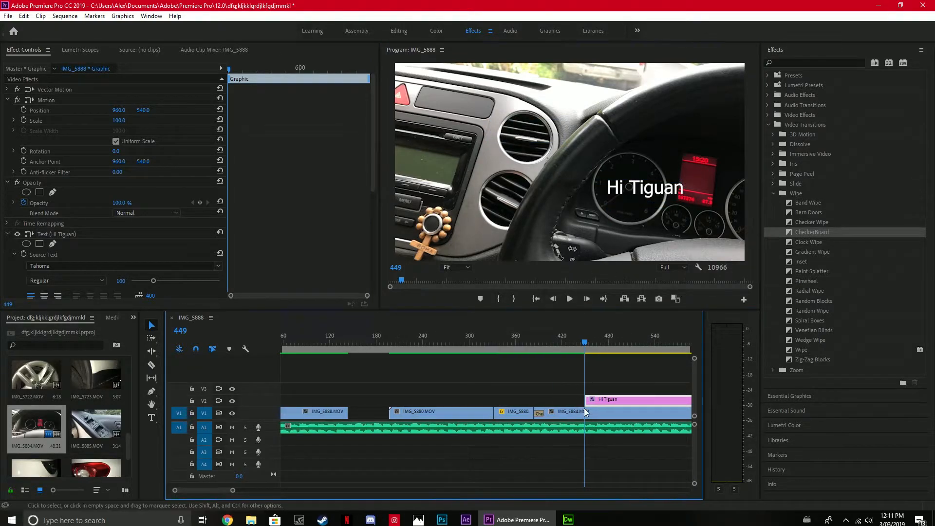
{"action": "scroll", "coordinate": [583, 408], "scroll_direction": "down", "scroll_amount": 3}
{"action": "left_click_drag", "start_coordinate": [510, 340], "coordinate": [545, 349]}
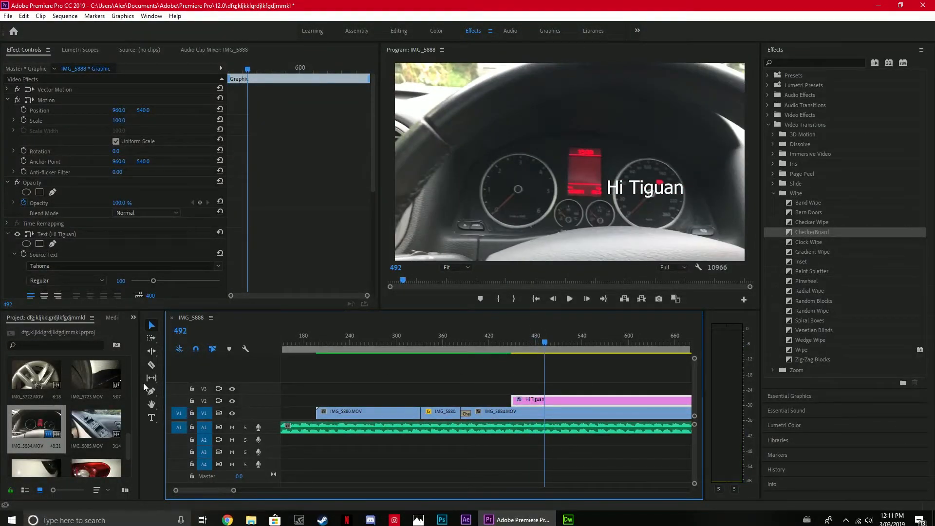
{"action": "left_click", "coordinate": [152, 364]}
{"action": "left_click", "coordinate": [545, 400]}
{"action": "key", "text": "v"}
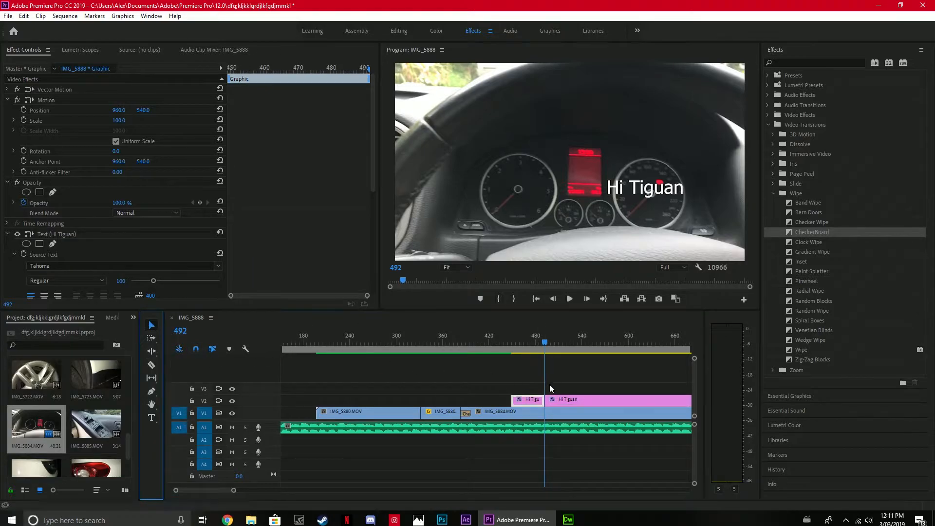
{"action": "left_click", "coordinate": [578, 399]}
{"action": "key", "text": "Delete"}
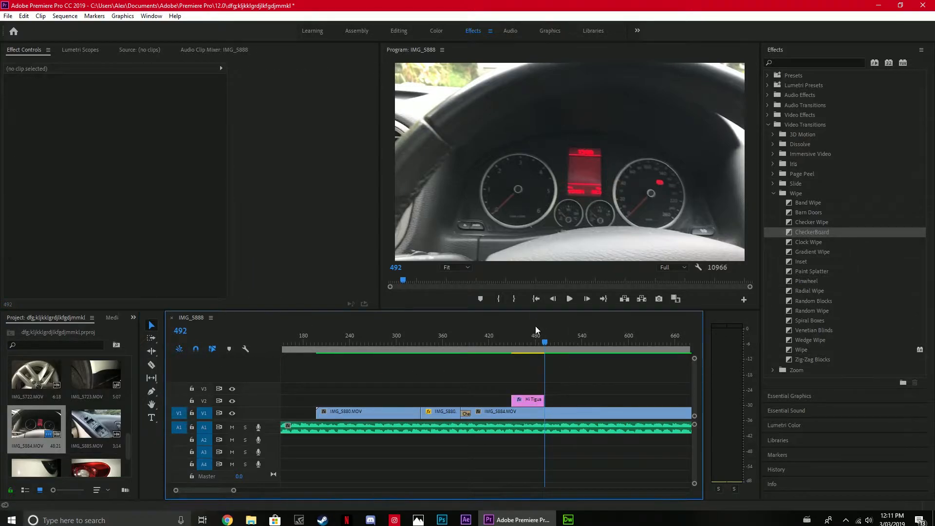
Select the Hi Tiguan title together with the IMG_5884 clip and replace them with a linked After Effects composition.
{"action": "left_click_drag", "start_coordinate": [545, 341], "coordinate": [508, 343]}
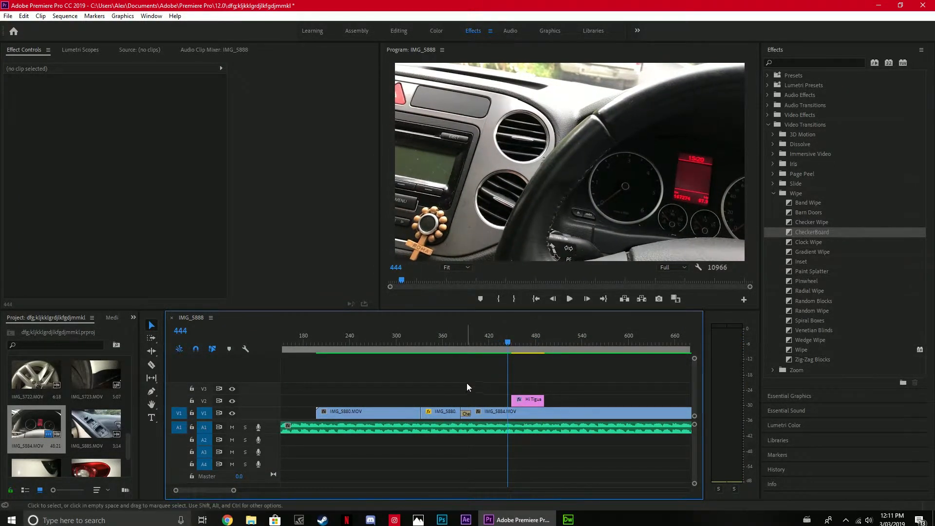
{"action": "left_click_drag", "start_coordinate": [473, 371], "coordinate": [580, 420]}
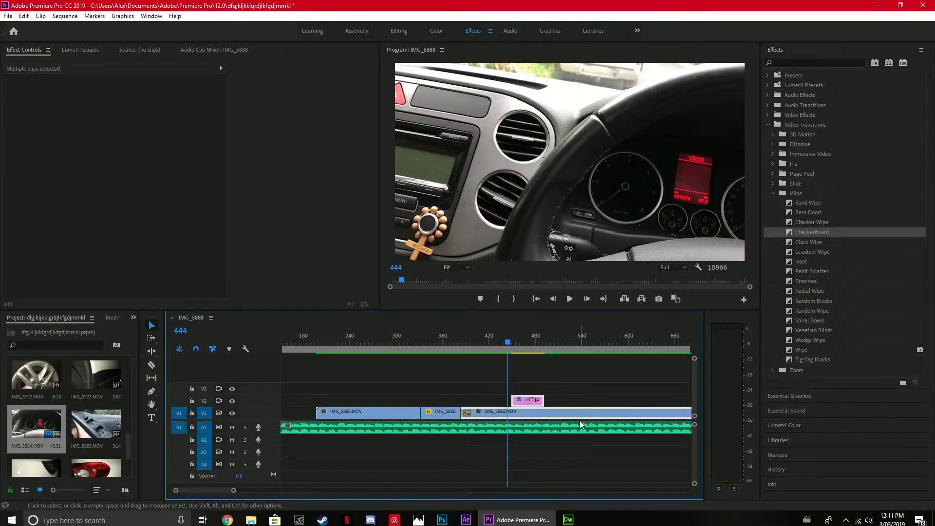
{"action": "left_click", "coordinate": [8, 15]}
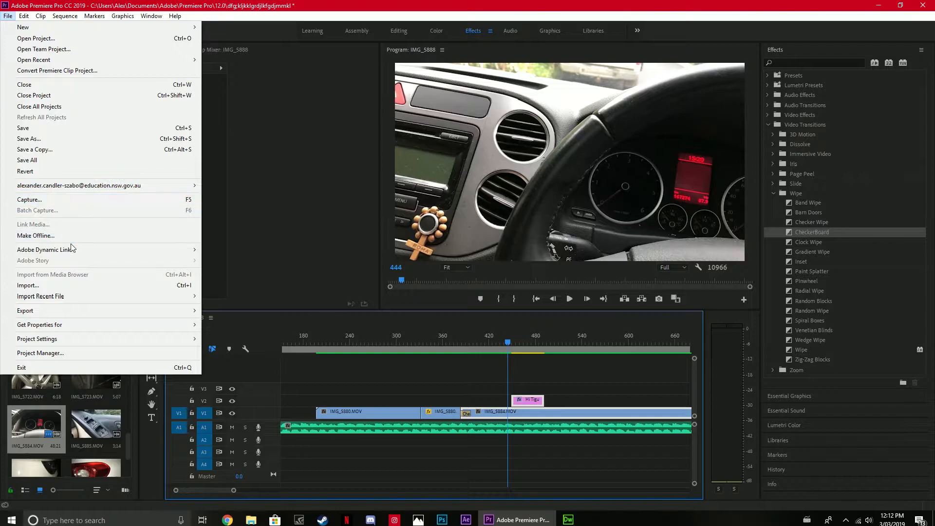
{"action": "mouse_move", "coordinate": [76, 252]}
{"action": "left_click", "coordinate": [236, 249]}
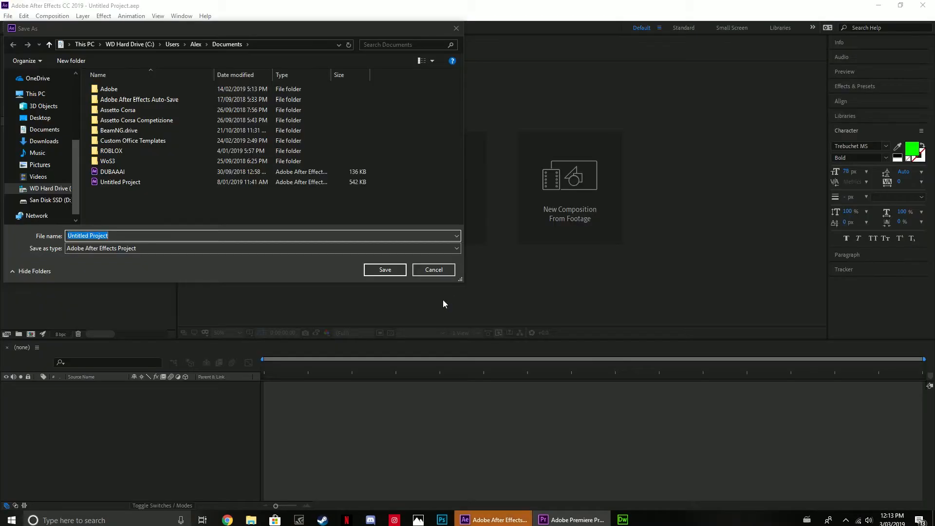
Save the new After Effects project in Documents as jkljghfkljghfkljfgh.
{"action": "left_click_drag", "start_coordinate": [192, 235], "coordinate": [39, 239]}
{"action": "type", "text": "jkljghfkljghfkljfgh"}
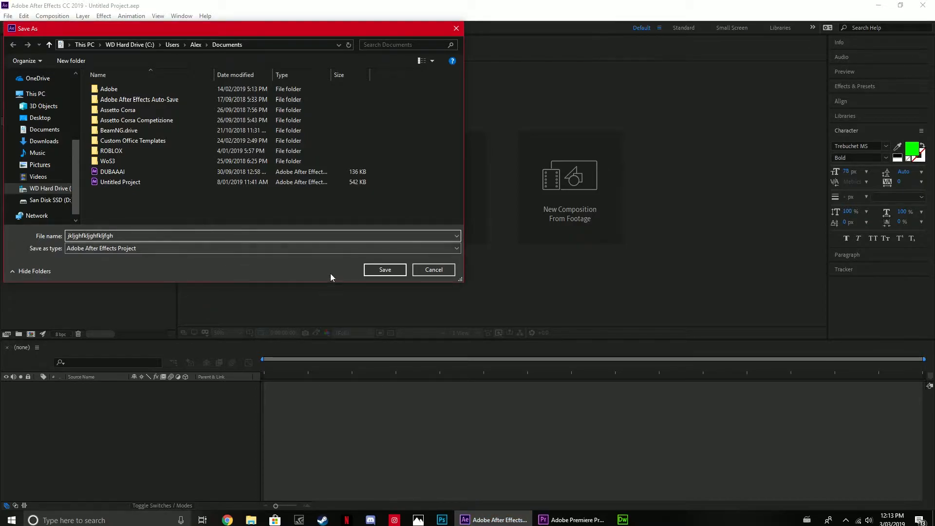
{"action": "left_click", "coordinate": [381, 269]}
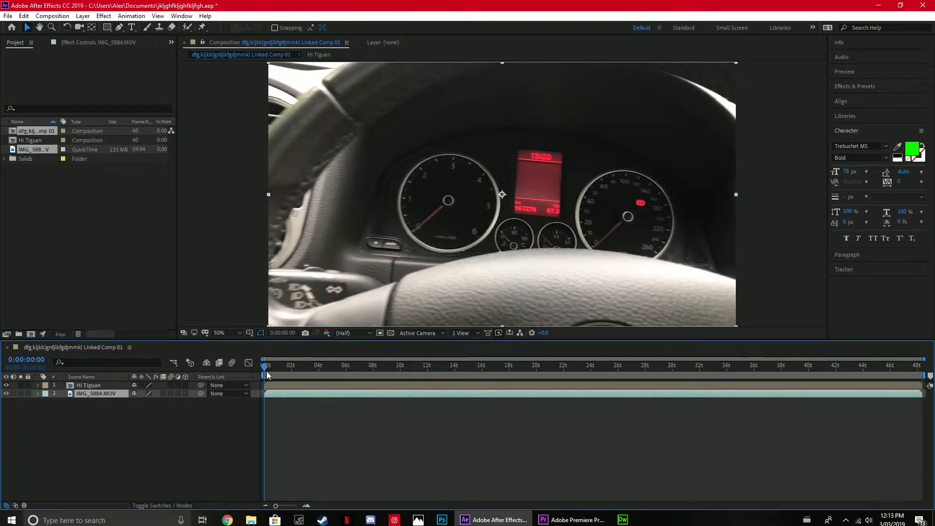
Preview the linked composition from its start and scrub to 0:00:01:11, where the title is displayed.
{"action": "mouse_move", "coordinate": [265, 372]}
{"action": "left_mouse_down"}
{"action": "mouse_move", "coordinate": [580, 335]}
{"action": "mouse_move", "coordinate": [739, 329]}
{"action": "mouse_move", "coordinate": [284, 346]}
{"action": "mouse_move", "coordinate": [340, 382]}
{"action": "mouse_move", "coordinate": [346, 372]}
{"action": "mouse_move", "coordinate": [272, 389]}
{"action": "mouse_move", "coordinate": [271, 365]}
{"action": "left_mouse_up"}
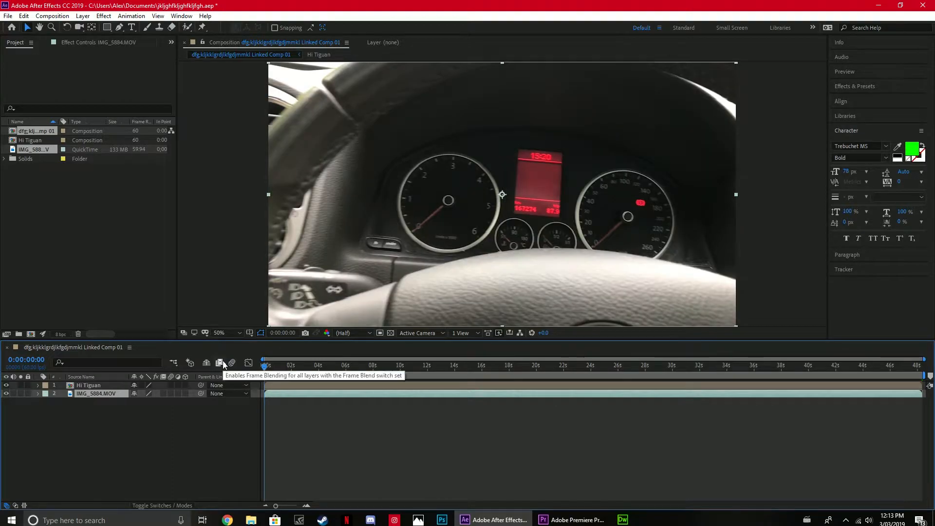
{"action": "key", "text": "space"}
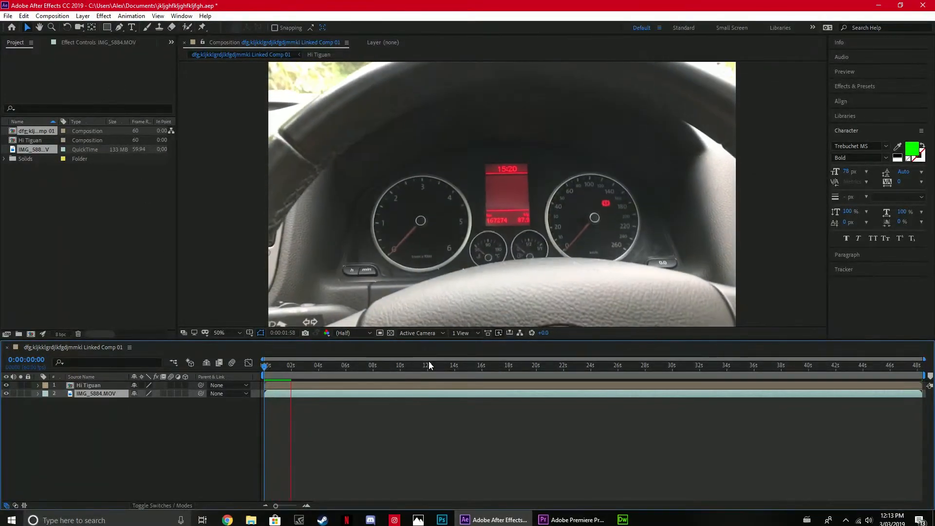
{"action": "left_click", "coordinate": [308, 376]}
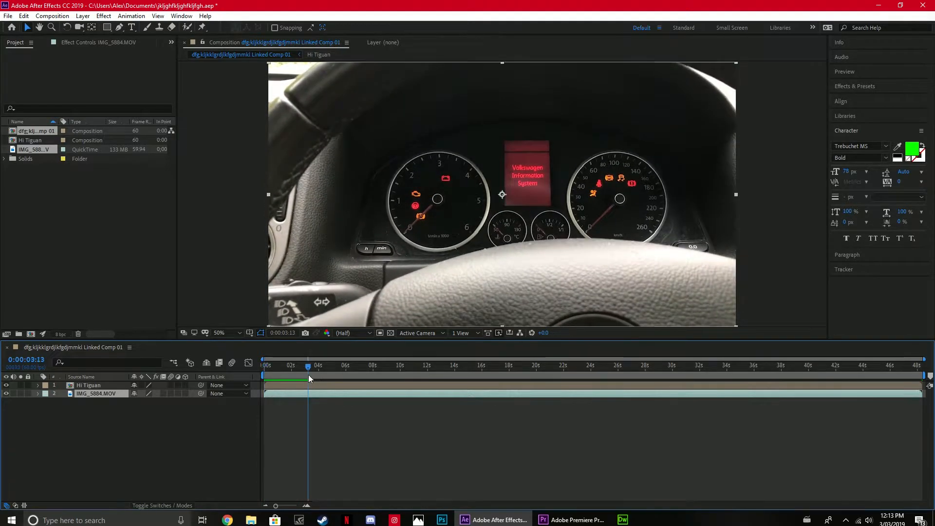
{"action": "left_click_drag", "start_coordinate": [306, 367], "coordinate": [280, 371]}
{"action": "left_click", "coordinate": [590, 230]}
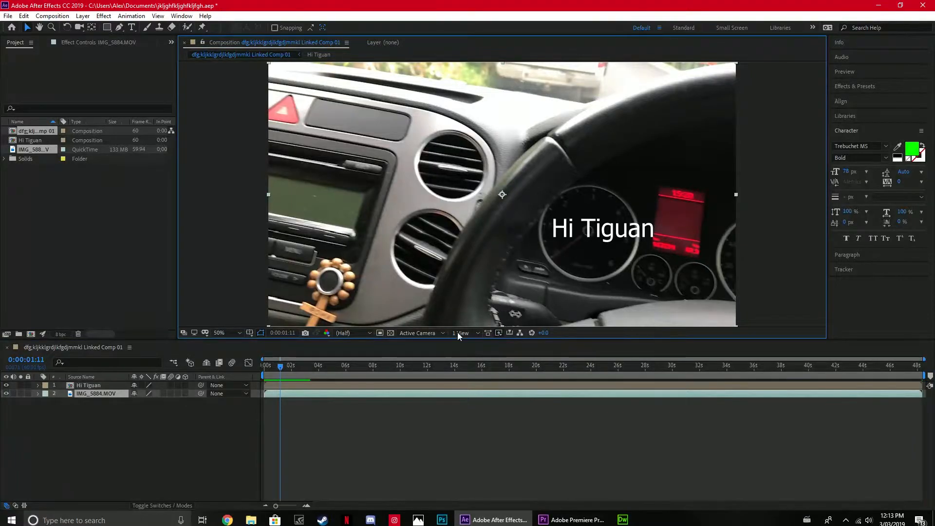
Select the Hi Tiguan layer, go to 0:00:01:34 and shift the title slightly up and left over the dial.
{"action": "left_click", "coordinate": [300, 386]}
{"action": "left_click_drag", "start_coordinate": [280, 366], "coordinate": [286, 367]}
{"action": "left_click_drag", "start_coordinate": [606, 239], "coordinate": [521, 222]}
{"action": "mouse_move", "coordinate": [600, 214]}
{"action": "left_mouse_down"}
{"action": "mouse_move", "coordinate": [582, 232]}
{"action": "mouse_move", "coordinate": [599, 224]}
{"action": "left_mouse_up"}
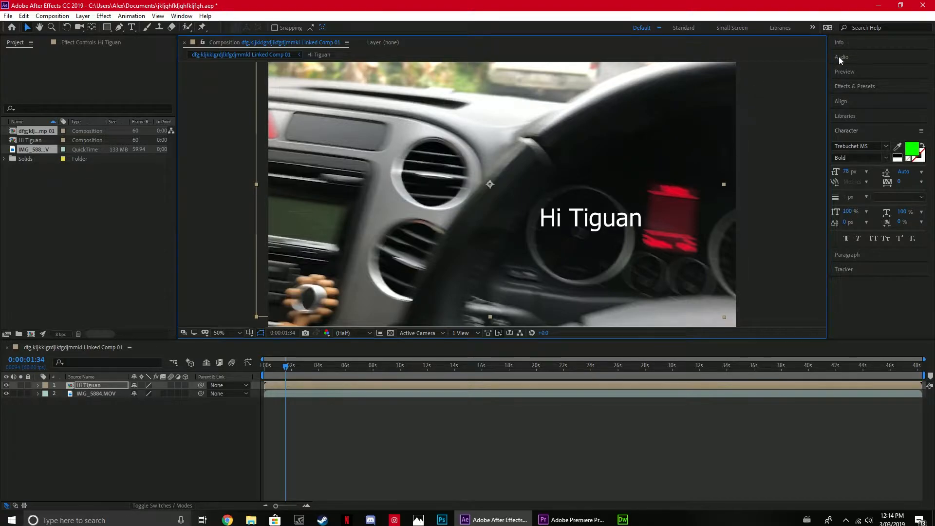
Browse the effect categories and apply Compound Blur from Blur & Sharpen to the Hi Tiguan layer.
{"action": "left_click", "coordinate": [852, 89]}
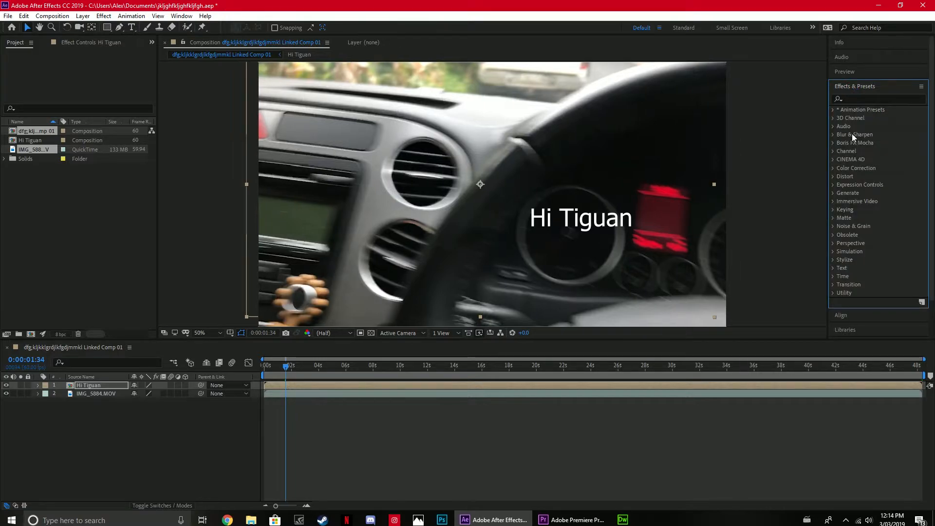
{"action": "left_click", "coordinate": [833, 268]}
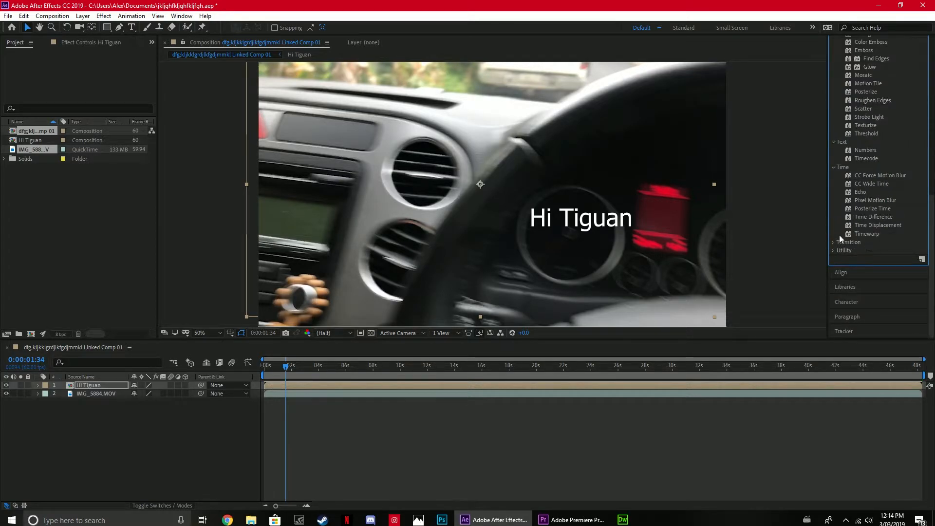
{"action": "scroll", "coordinate": [838, 242], "scroll_direction": "up", "scroll_amount": 10}
{"action": "scroll", "coordinate": [867, 196], "scroll_direction": "up", "scroll_amount": 5}
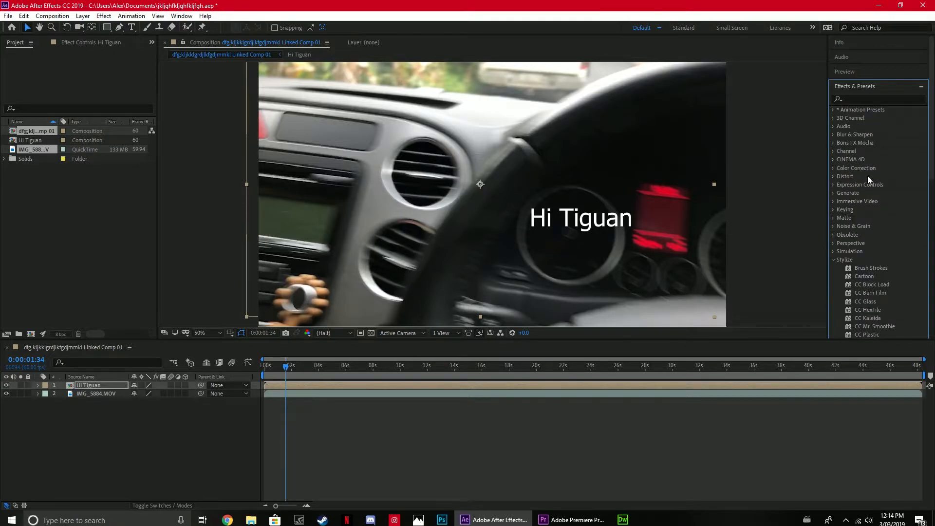
{"action": "scroll", "coordinate": [871, 182], "scroll_direction": "down", "scroll_amount": 5}
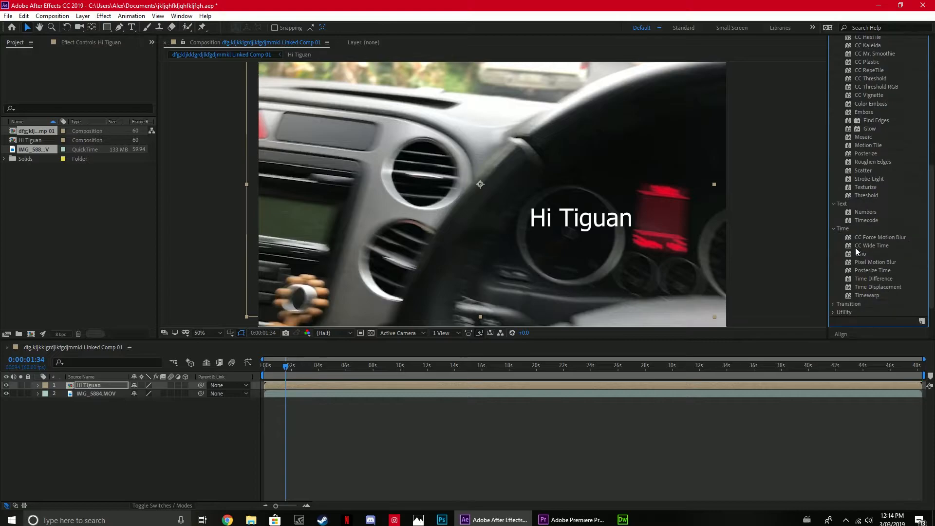
{"action": "scroll", "coordinate": [883, 198], "scroll_direction": "up", "scroll_amount": 5}
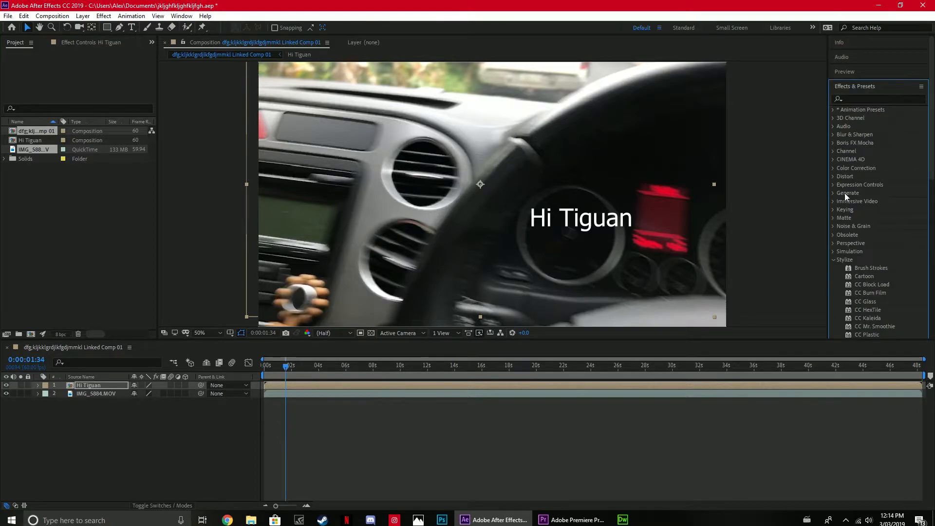
{"action": "left_click", "coordinate": [832, 136]}
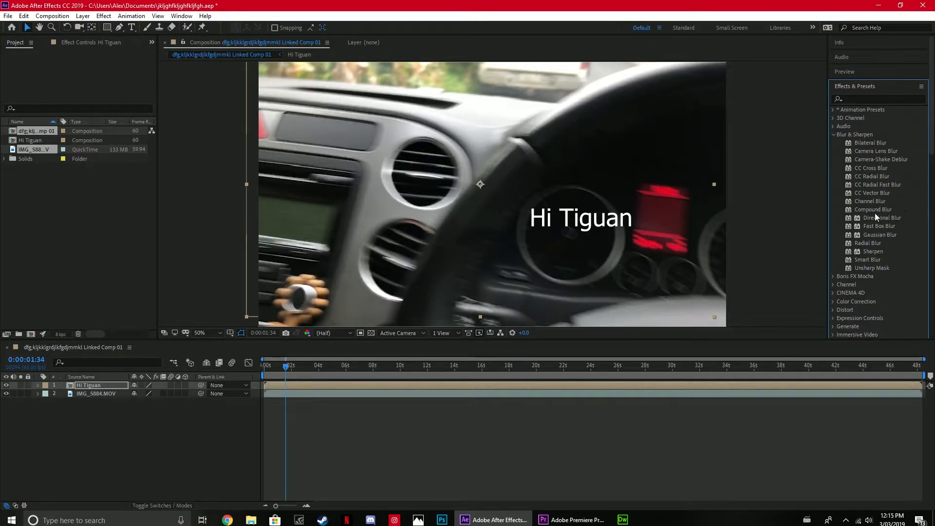
{"action": "left_click_drag", "start_coordinate": [883, 209], "coordinate": [576, 223]}
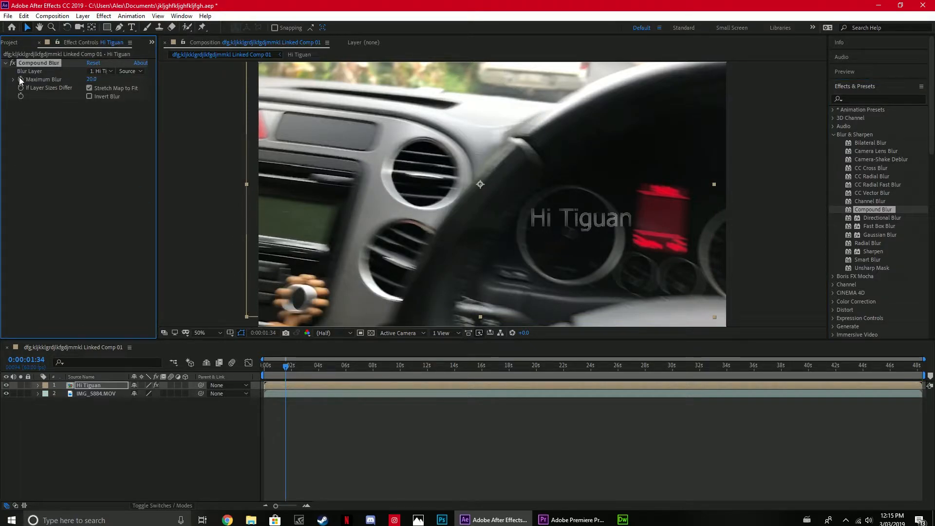
Enable keyframing for Compound Blur's Maximum Blur at 0:00:01:34 and set it to 7.0.
{"action": "left_click_drag", "start_coordinate": [92, 80], "coordinate": [2, 111]}
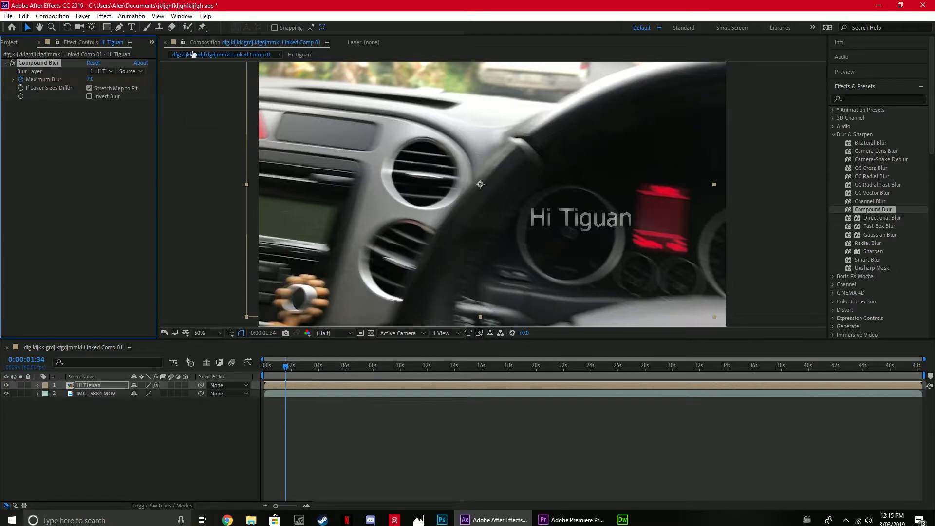
{"action": "scroll", "coordinate": [172, 83], "scroll_direction": "down", "scroll_amount": 6}
{"action": "scroll", "coordinate": [172, 83], "scroll_direction": "up", "scroll_amount": 7}
{"action": "scroll", "coordinate": [192, 87], "scroll_direction": "down", "scroll_amount": 6}
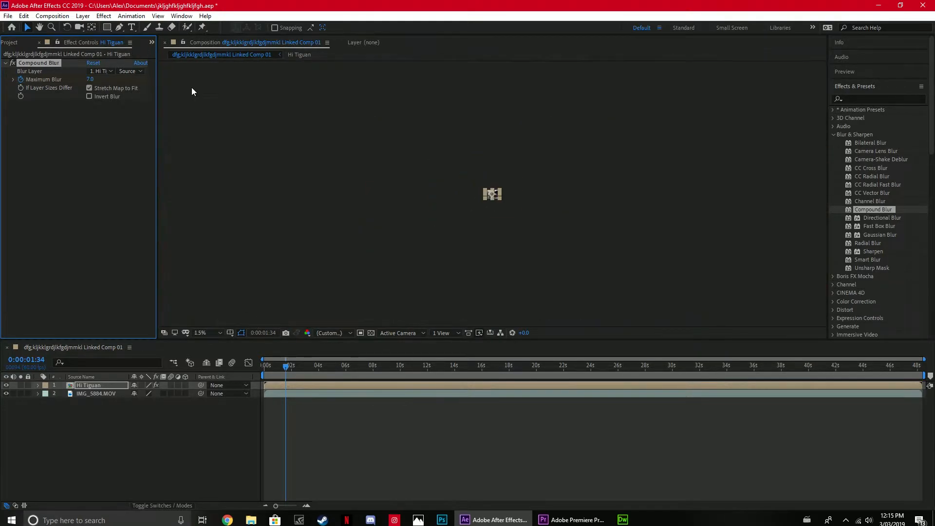
{"action": "scroll", "coordinate": [192, 88], "scroll_direction": "up", "scroll_amount": 6}
{"action": "scroll", "coordinate": [192, 87], "scroll_direction": "down", "scroll_amount": 6}
{"action": "scroll", "coordinate": [192, 87], "scroll_direction": "up", "scroll_amount": 6}
{"action": "scroll", "coordinate": [192, 87], "scroll_direction": "down", "scroll_amount": 3}
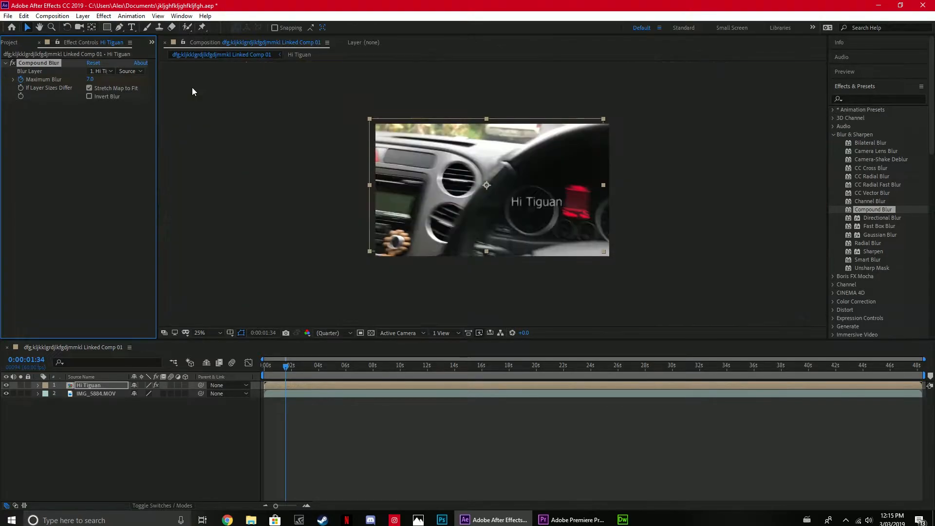
{"action": "left_click", "coordinate": [5, 63]}
{"action": "left_click", "coordinate": [5, 63]}
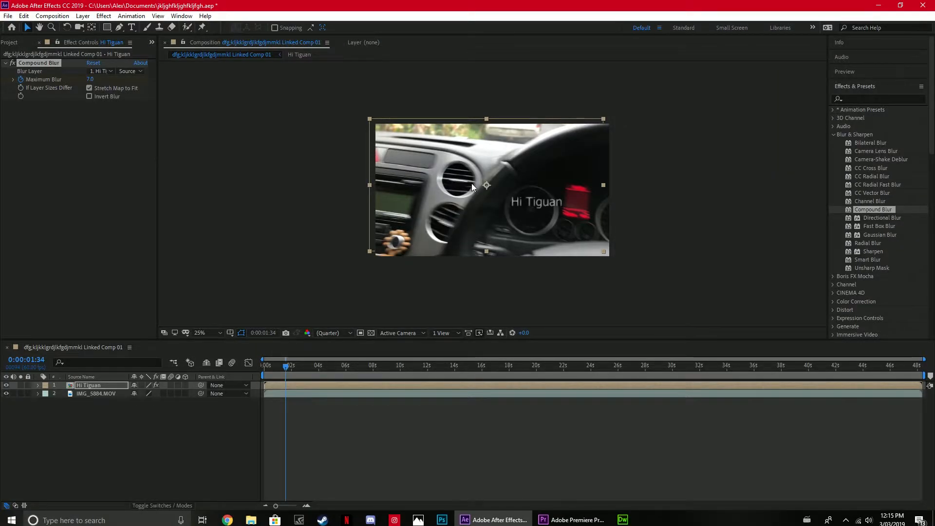
Undo the Maximum Blur change, its keyframing and the Compound Blur effect on the Hi Tiguan layer.
{"action": "key", "text": "ctrl+z"}
{"action": "key", "text": "ctrl+z"}
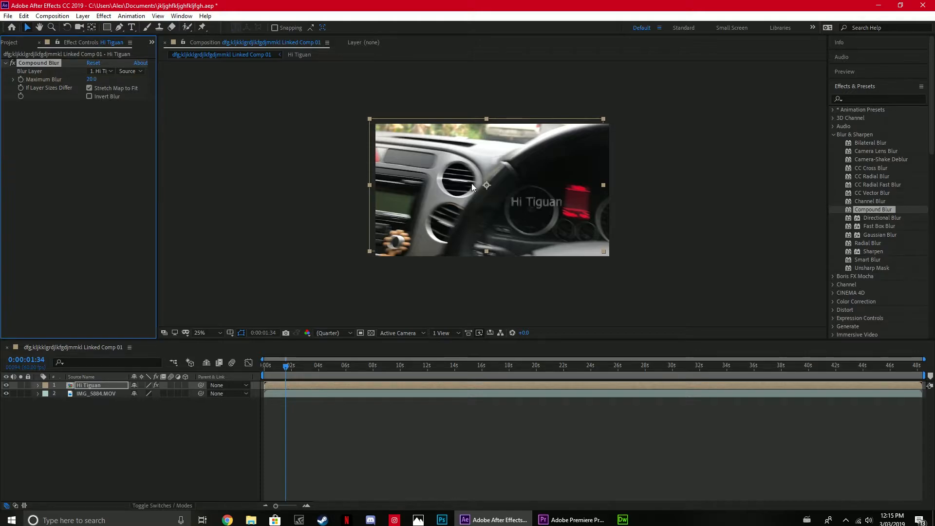
{"action": "key", "text": "ctrl+z"}
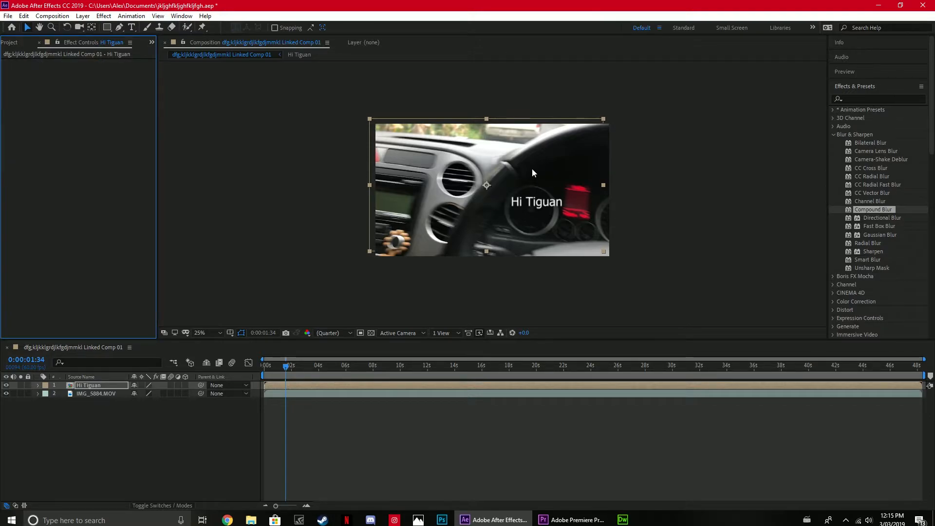
{"action": "scroll", "coordinate": [532, 168], "scroll_direction": "up", "scroll_amount": 4}
{"action": "scroll", "coordinate": [532, 168], "scroll_direction": "down", "scroll_amount": 2}
{"action": "key", "text": "ctrl+z"}
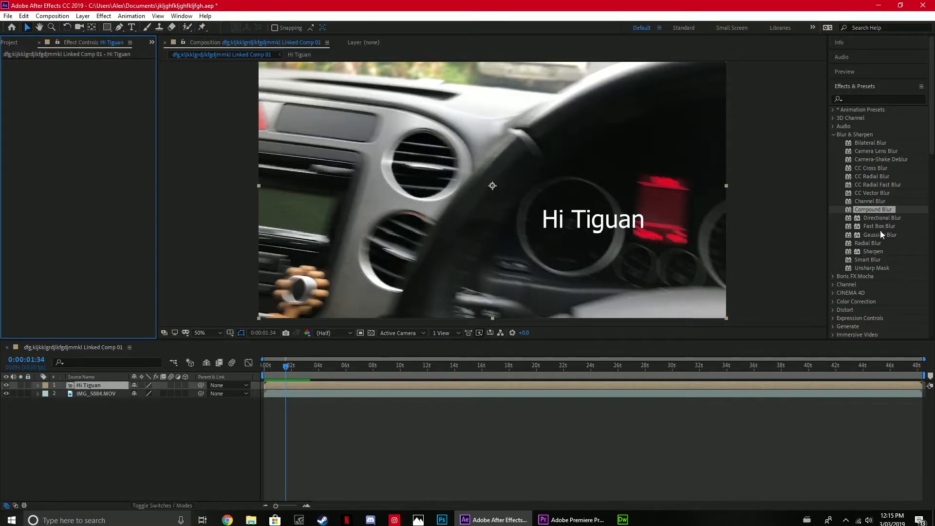
Apply Twirl from the Distort effects to the Hi Tiguan layer, set its Angle to -3° and enable Angle keyframing at 0:00:01:34.
{"action": "scroll", "coordinate": [884, 241], "scroll_direction": "down", "scroll_amount": 5}
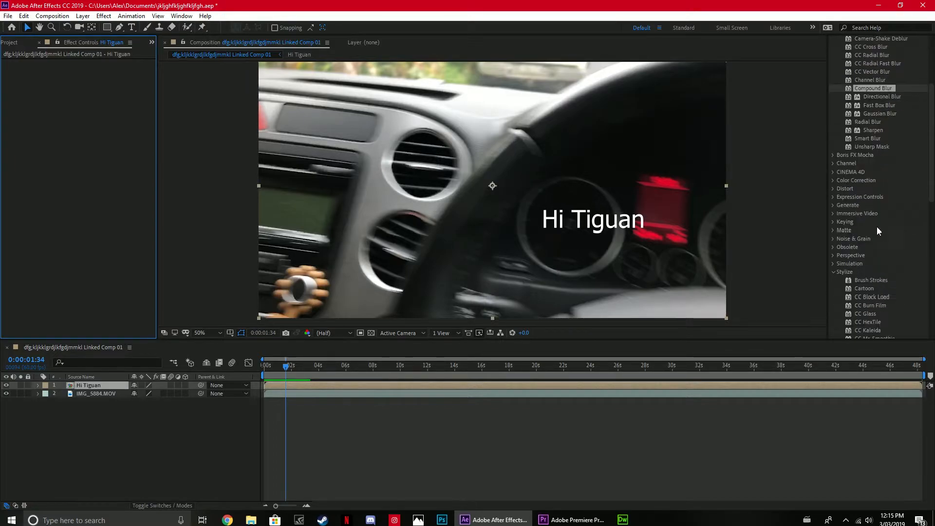
{"action": "left_click", "coordinate": [834, 188]}
{"action": "scroll", "coordinate": [877, 194], "scroll_direction": "down", "scroll_amount": 8}
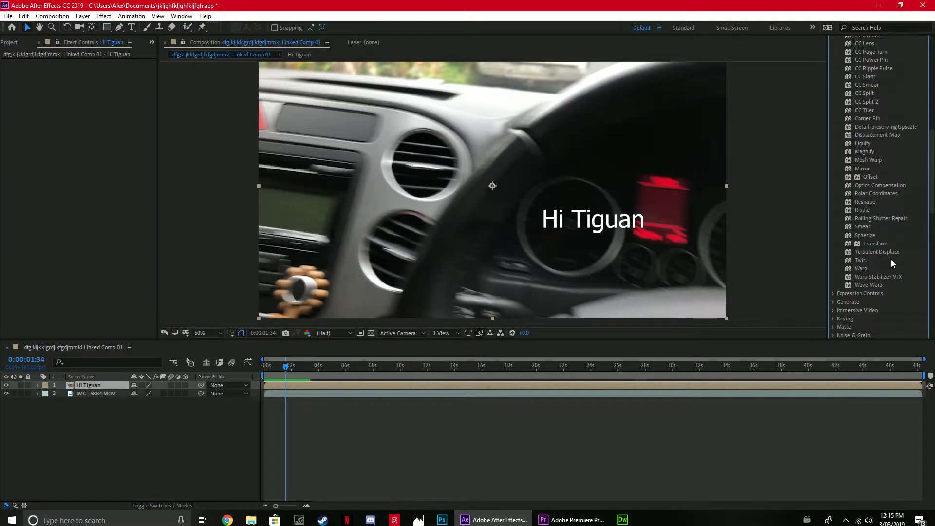
{"action": "scroll", "coordinate": [890, 259], "scroll_direction": "down", "scroll_amount": 1}
{"action": "left_click_drag", "start_coordinate": [869, 233], "coordinate": [590, 229]}
{"action": "left_click_drag", "start_coordinate": [98, 86], "coordinate": [92, 49]}
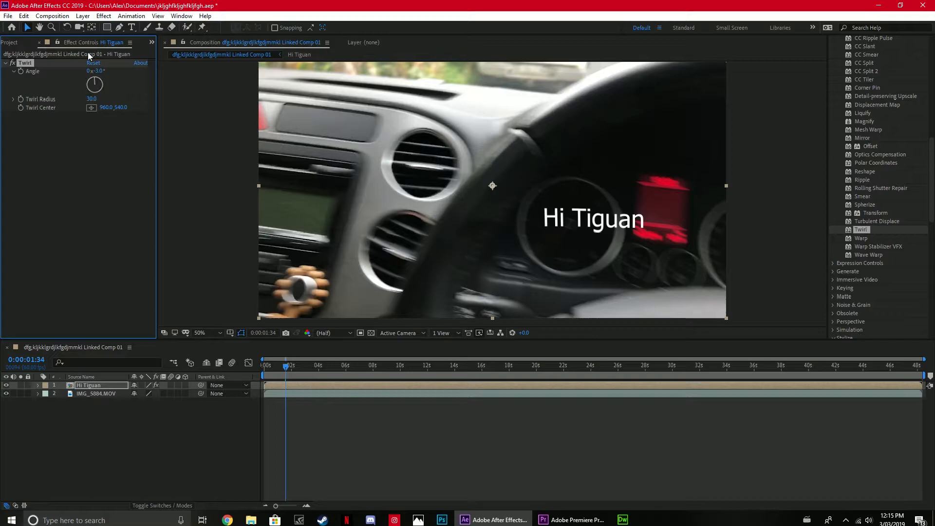
{"action": "left_click", "coordinate": [20, 71]}
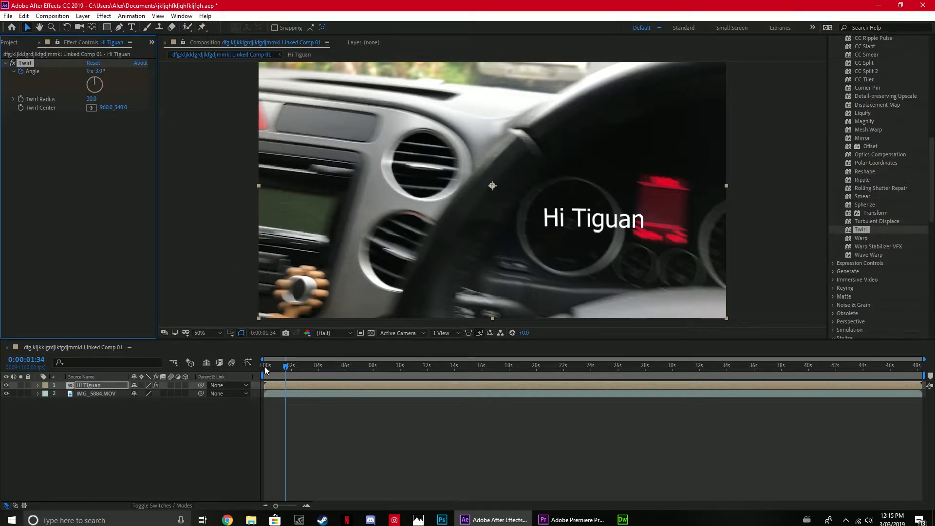
Keyframe Twirl's Angle on the Hi Tiguan layer at 19° at 0:00:01:11, -57° at 0:00:01:30 and 24° at 0:00:01:43.
{"action": "left_click_drag", "start_coordinate": [285, 366], "coordinate": [280, 367]}
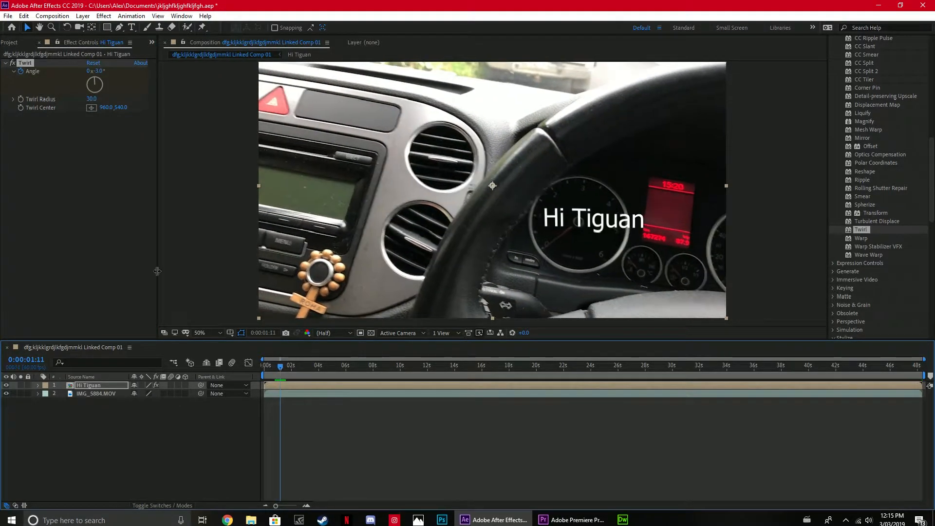
{"action": "left_click_drag", "start_coordinate": [100, 78], "coordinate": [97, 80]}
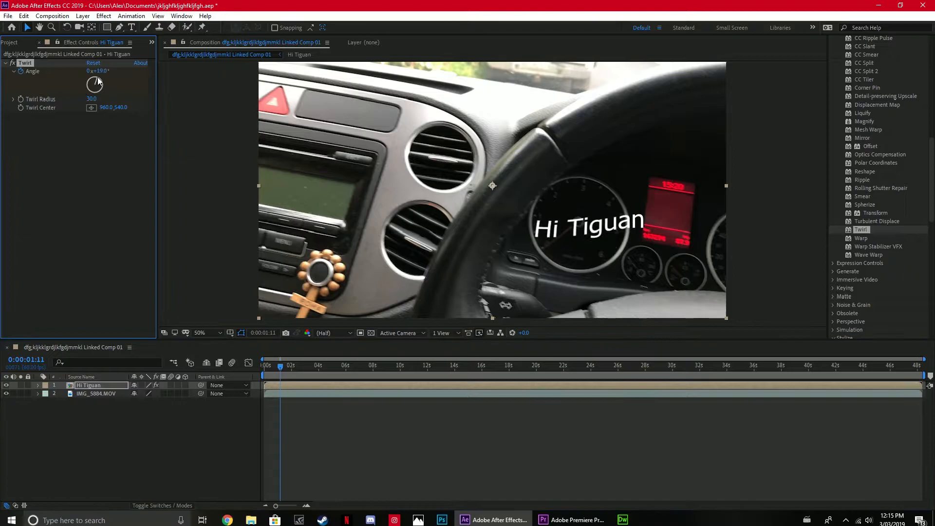
{"action": "left_click", "coordinate": [285, 366]}
{"action": "left_click_drag", "start_coordinate": [97, 88], "coordinate": [96, 86]}
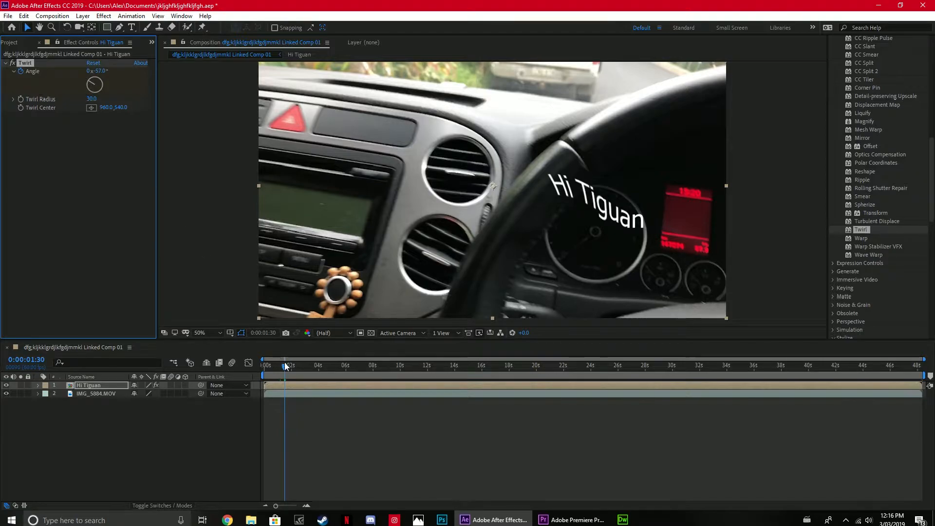
{"action": "left_click_drag", "start_coordinate": [286, 366], "coordinate": [288, 366]}
{"action": "left_click_drag", "start_coordinate": [100, 87], "coordinate": [101, 76]}
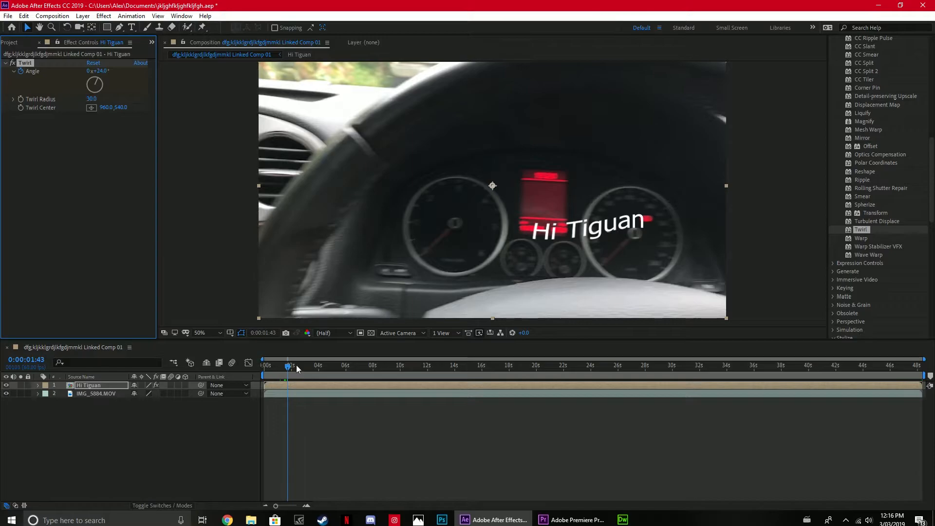
Preview the Twirl animation from the start of the composition and return the playhead to the beginning.
{"action": "left_click_drag", "start_coordinate": [289, 367], "coordinate": [241, 364]}
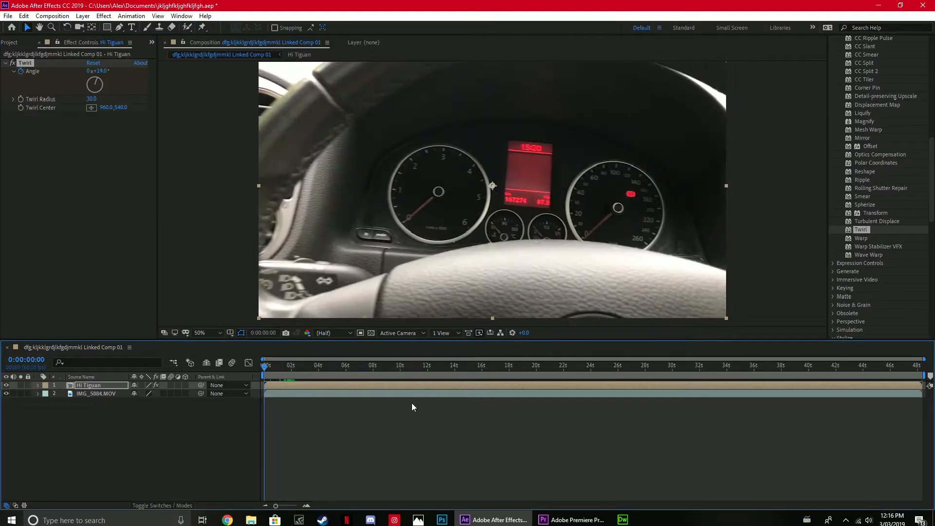
{"action": "key", "text": "space"}
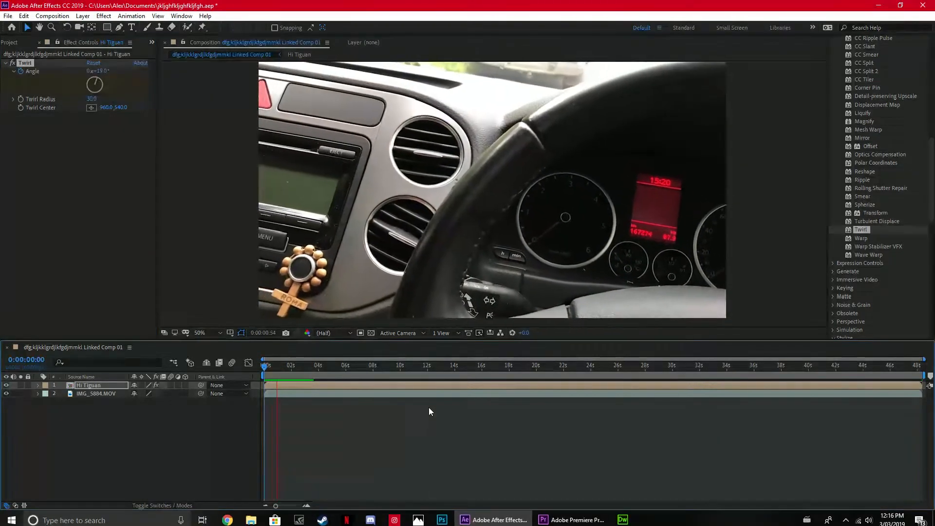
{"action": "key", "text": "space"}
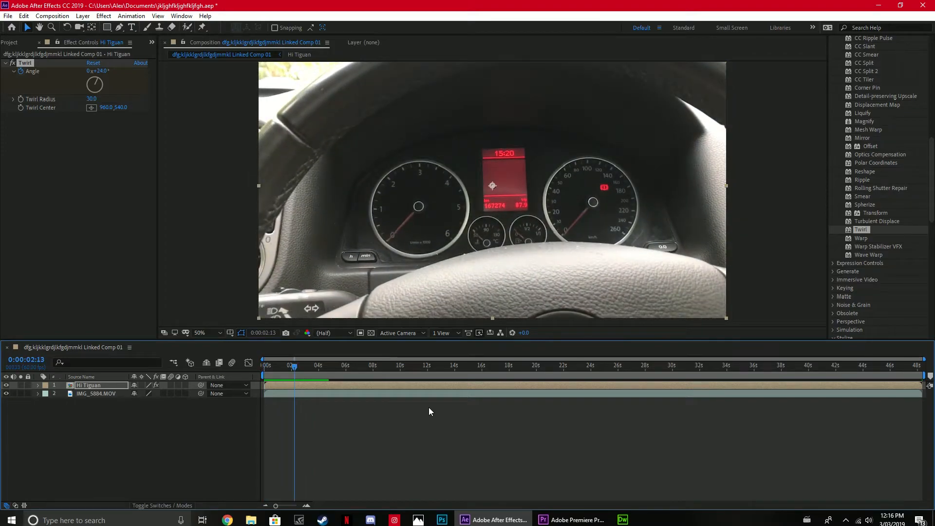
{"action": "key", "text": "Home"}
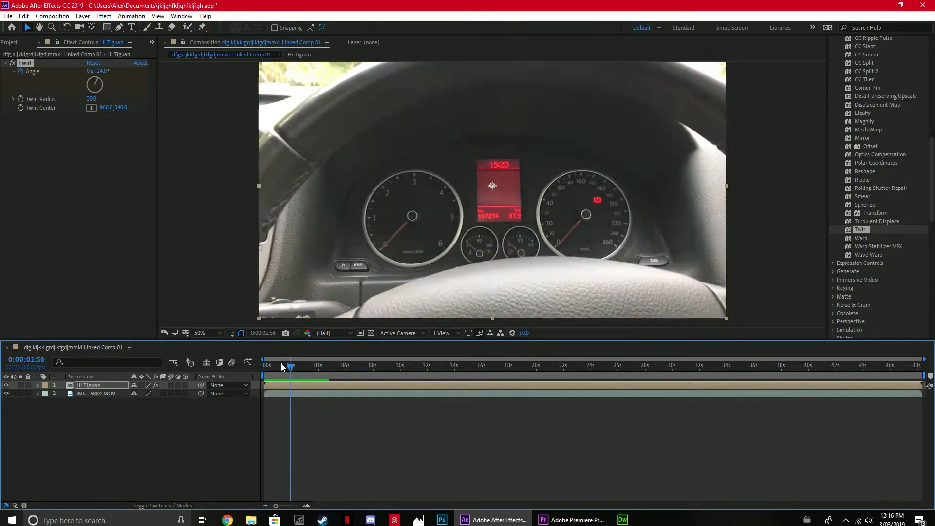
Add a second Twirl to the Hi Tiguan layer and keyframe its Angle at -52° at 0:00:01:45.
{"action": "left_click", "coordinate": [288, 392]}
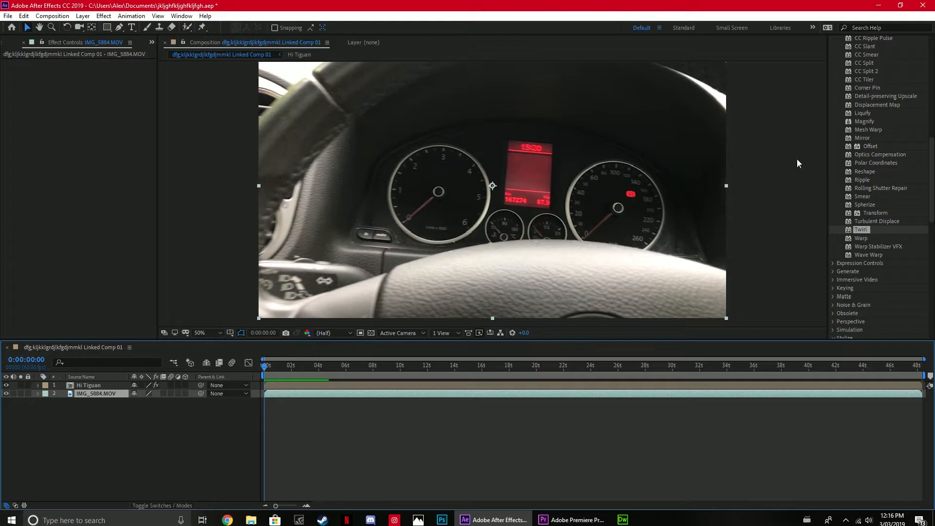
{"action": "left_click_drag", "start_coordinate": [876, 233], "coordinate": [488, 210]}
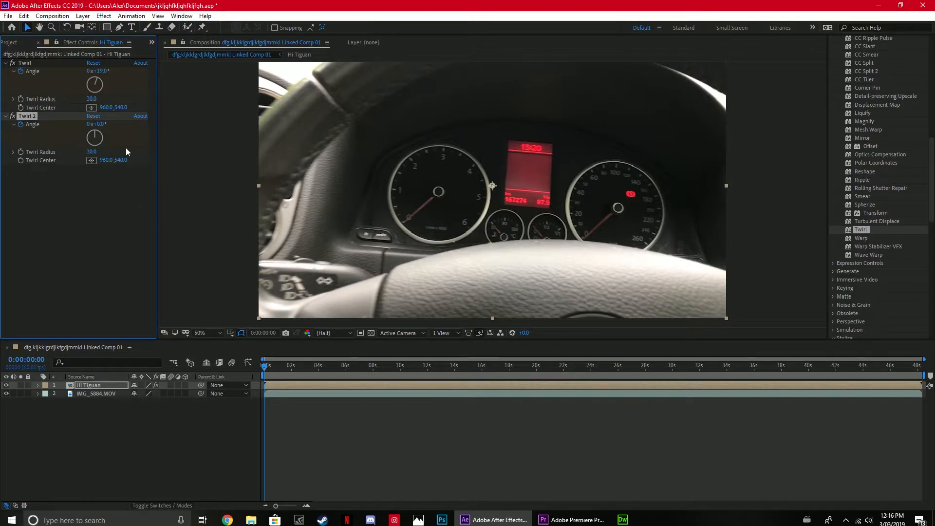
{"action": "key", "text": "space"}
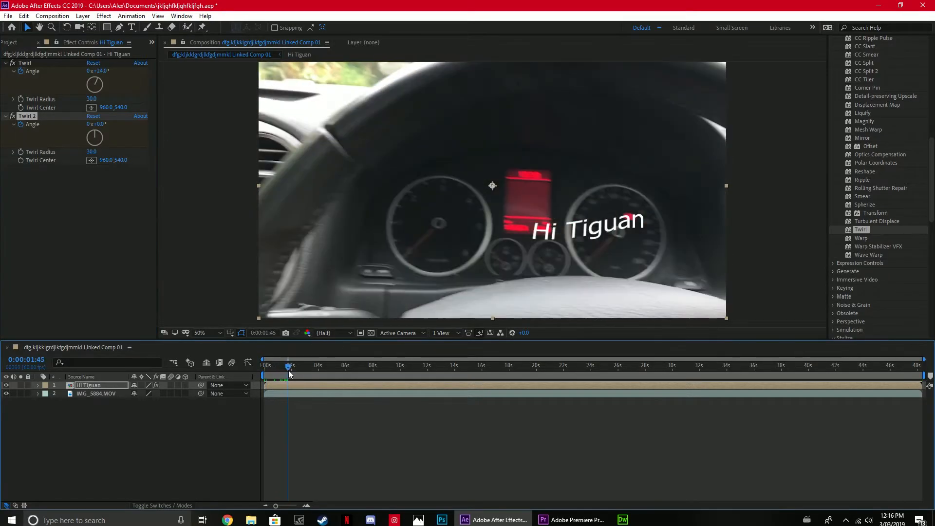
{"action": "left_click_drag", "start_coordinate": [96, 135], "coordinate": [81, 133]}
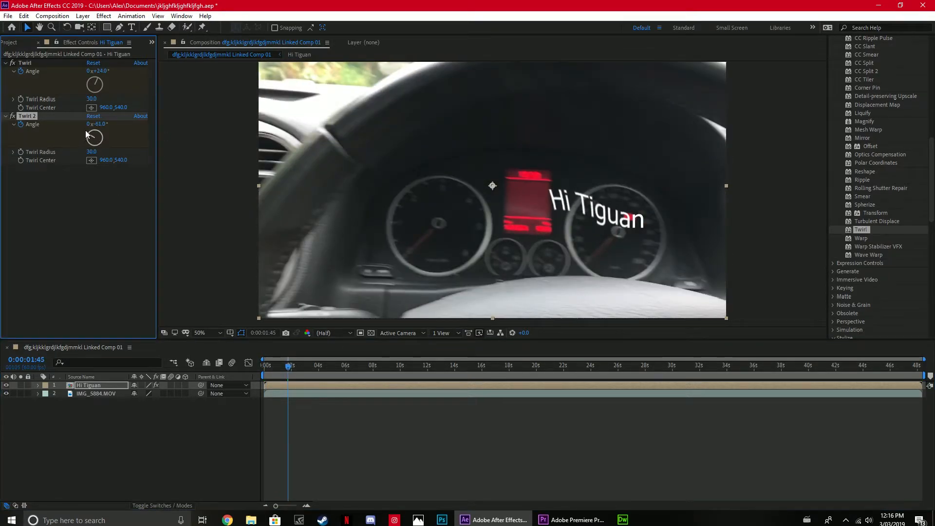
Apply Warp to the Hi Tiguan layer with the Bulge style and a keyframed Horizontal Distortion of 100 at 0:00:01:45.
{"action": "left_click", "coordinate": [320, 393]}
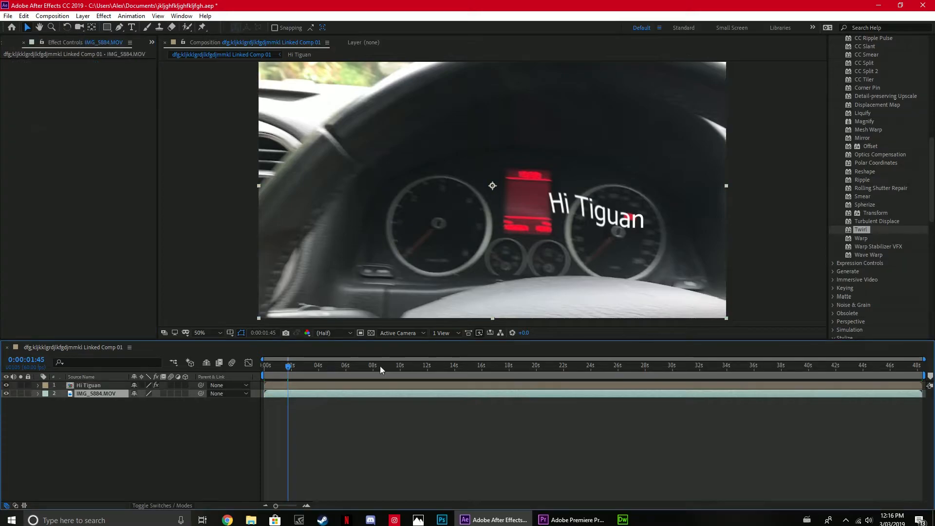
{"action": "left_click_drag", "start_coordinate": [873, 242], "coordinate": [613, 245]}
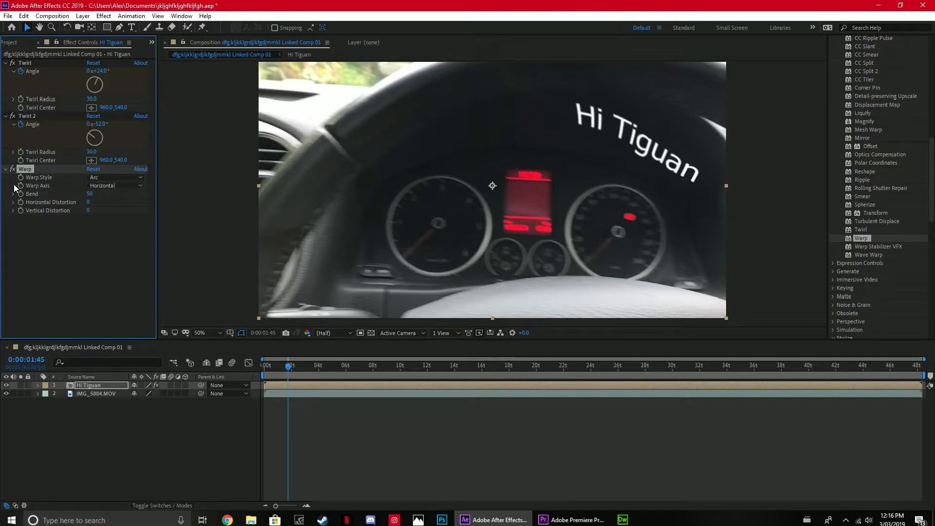
{"action": "left_click", "coordinate": [112, 177]}
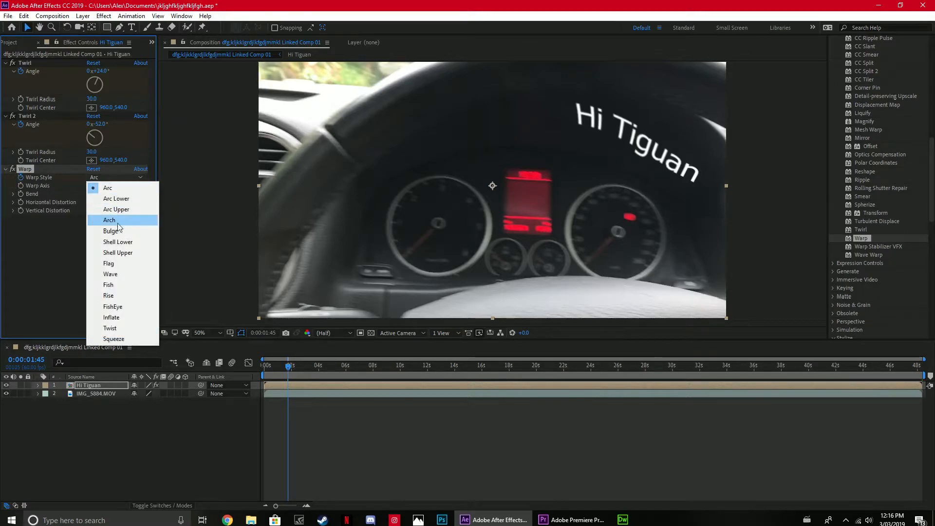
{"action": "left_click", "coordinate": [118, 221]}
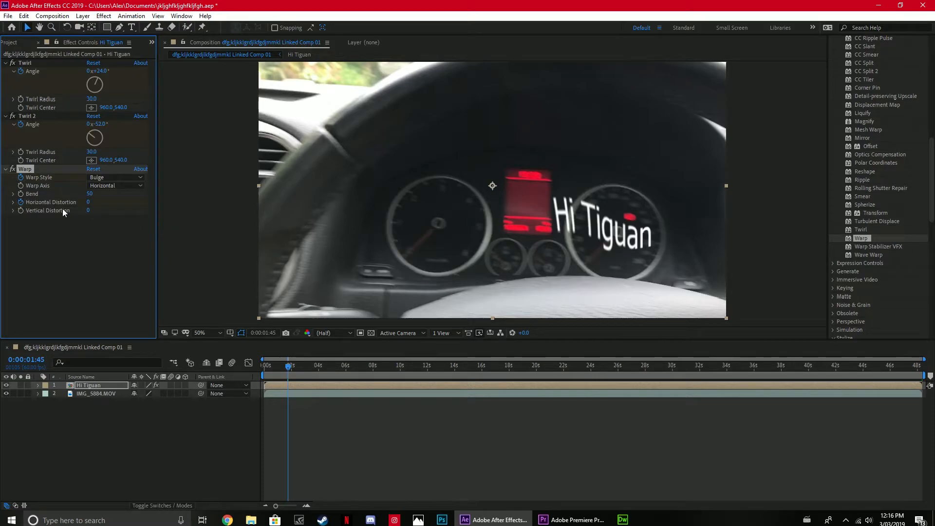
{"action": "left_click_drag", "start_coordinate": [88, 201], "coordinate": [73, 211]}
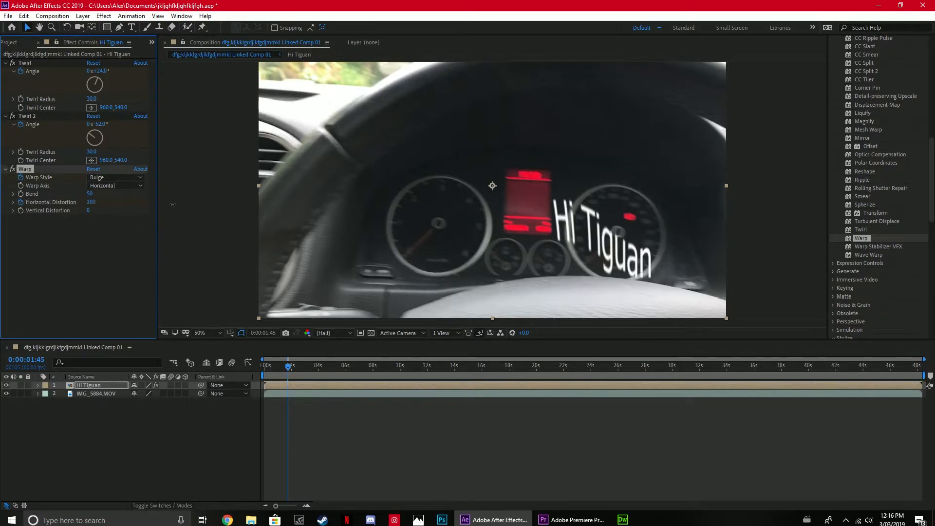
Select the IMG_5884.MOV layer, go to 0:00:00:54 and apply the Warp effect to the layer.
{"action": "left_click", "coordinate": [296, 394]}
{"action": "left_click_drag", "start_coordinate": [287, 366], "coordinate": [277, 361]}
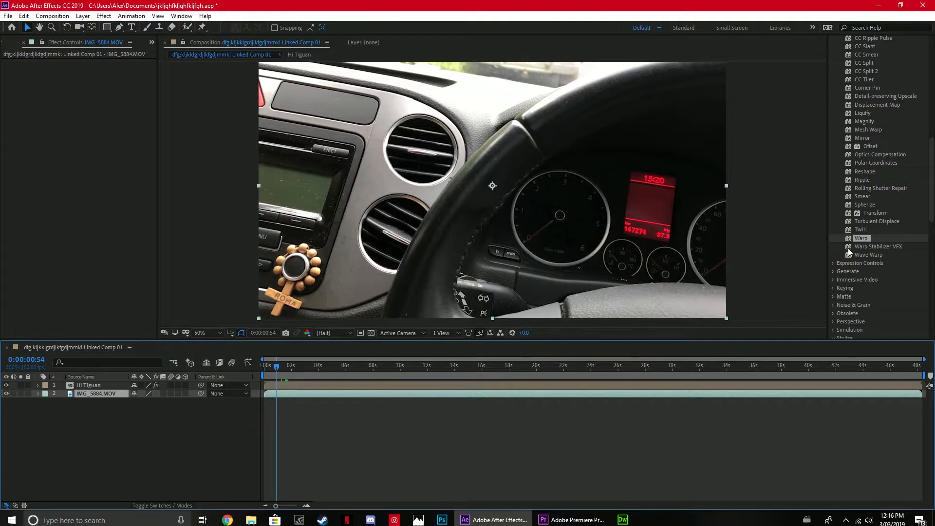
{"action": "left_click_drag", "start_coordinate": [328, 392], "coordinate": [327, 378]}
{"action": "left_click_drag", "start_coordinate": [880, 238], "coordinate": [434, 394]}
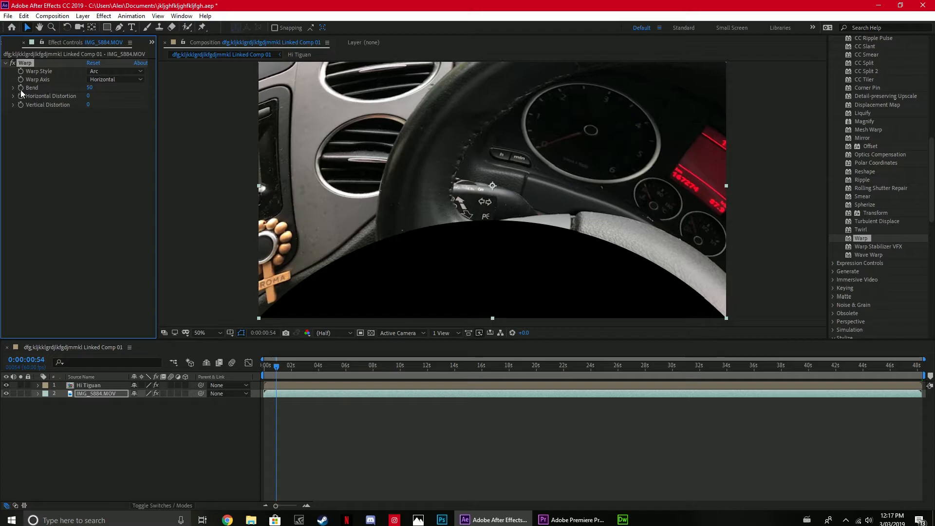
Keyframe the video layer's Warp Bend at -2 at 0:00:00:54 and at -44 at 0:00:04:22.
{"action": "left_click_drag", "start_coordinate": [89, 88], "coordinate": [114, 79]}
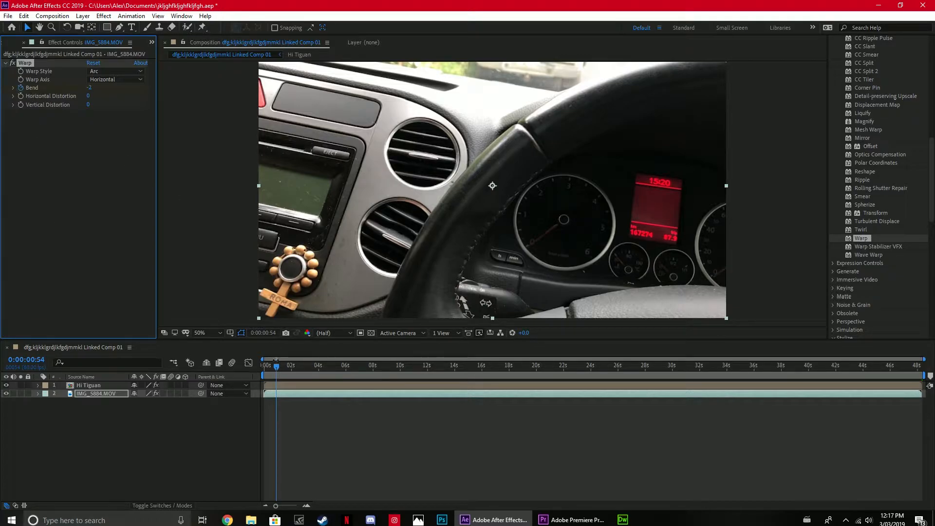
{"action": "left_click_drag", "start_coordinate": [276, 365], "coordinate": [323, 373]}
{"action": "left_click_drag", "start_coordinate": [90, 88], "coordinate": [65, 81]}
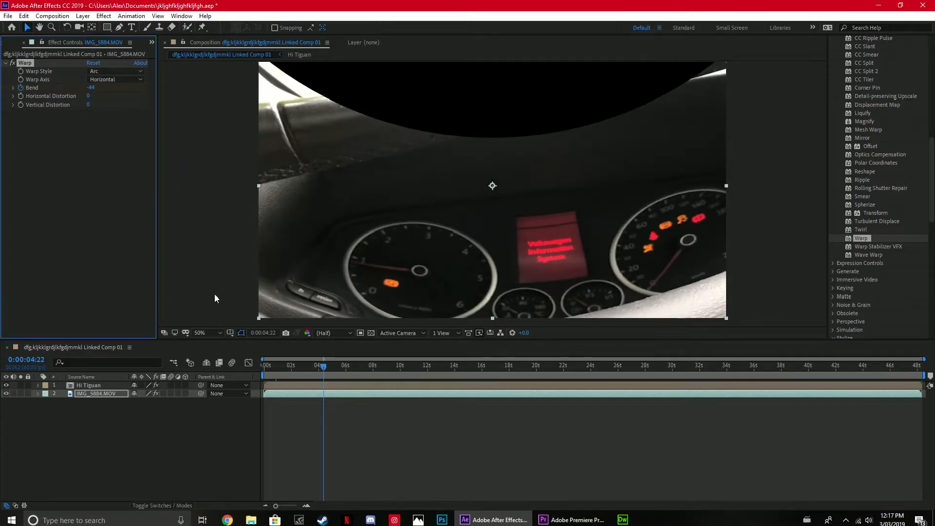
Enable keyframing for the video layer's Warp Horizontal Distortion at 0:00:00:52 and set it to -100 at 0:00:03:33.
{"action": "left_click_drag", "start_coordinate": [323, 366], "coordinate": [276, 365]}
{"action": "left_click", "coordinate": [20, 97]}
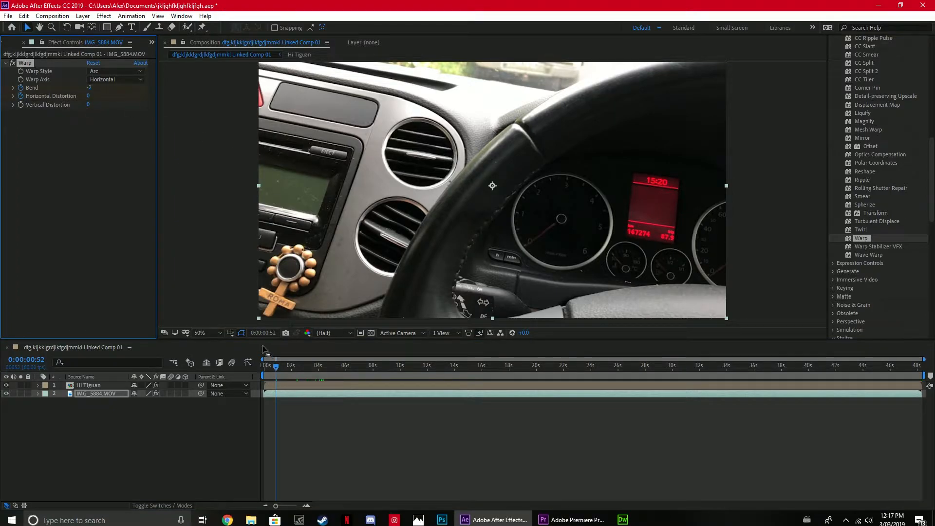
{"action": "left_click_drag", "start_coordinate": [276, 365], "coordinate": [313, 376]}
{"action": "left_click_drag", "start_coordinate": [88, 96], "coordinate": [5, 96]}
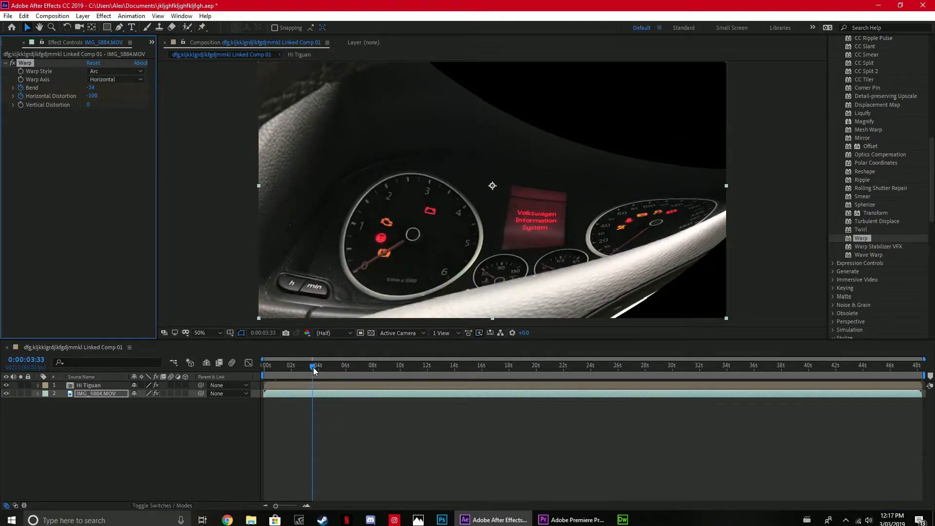
Switch to Premiere Pro and render the entire work area of the sequence.
{"action": "left_click", "coordinate": [550, 518]}
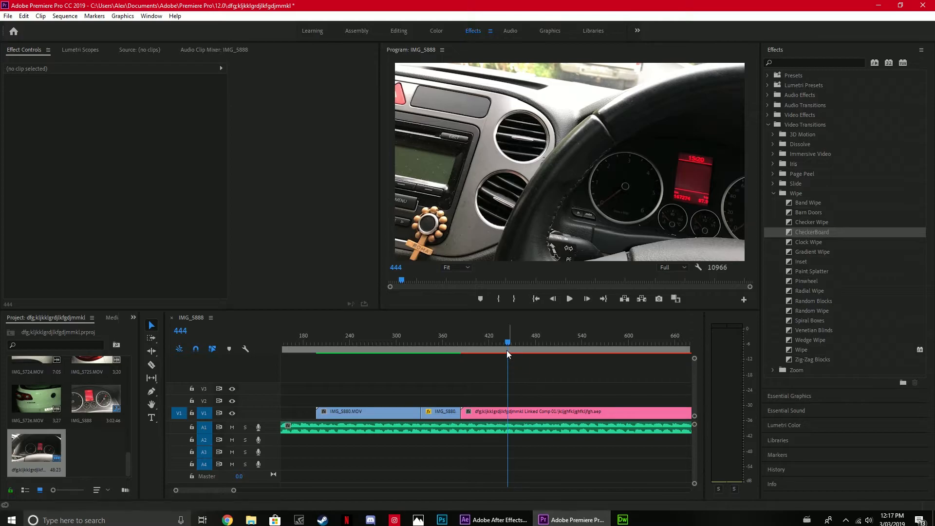
{"action": "left_click", "coordinate": [65, 16]}
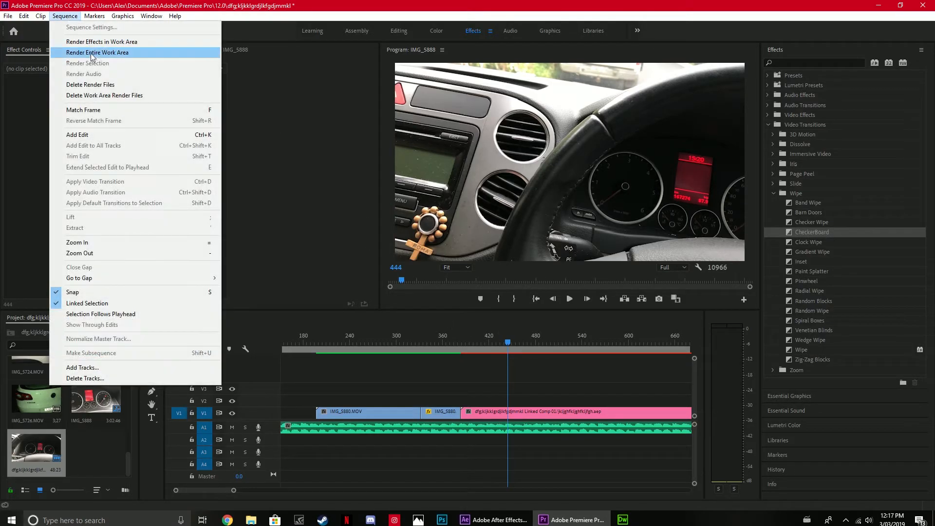
{"action": "left_click", "coordinate": [90, 52]}
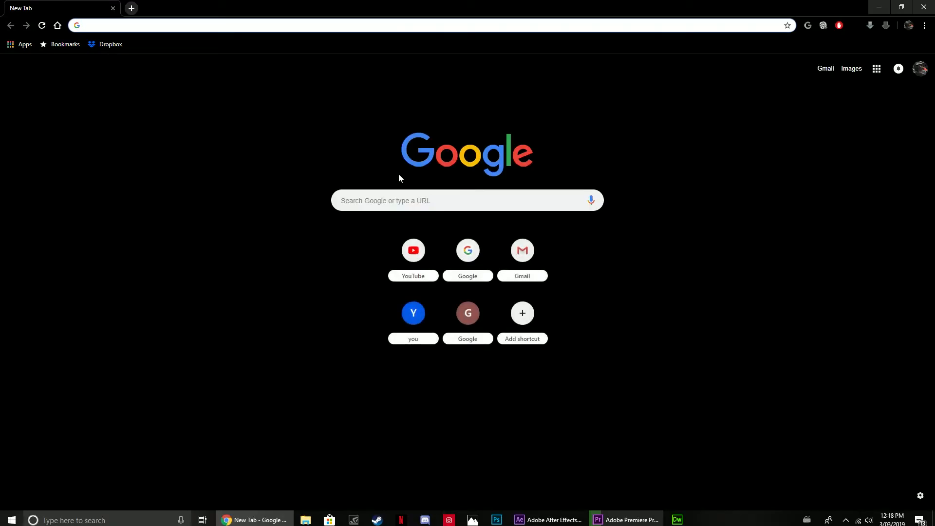
Open YouTube and go to the subscribed Lux Car Reviews channel.
{"action": "type", "text": "you"}
{"action": "key", "text": "Return"}
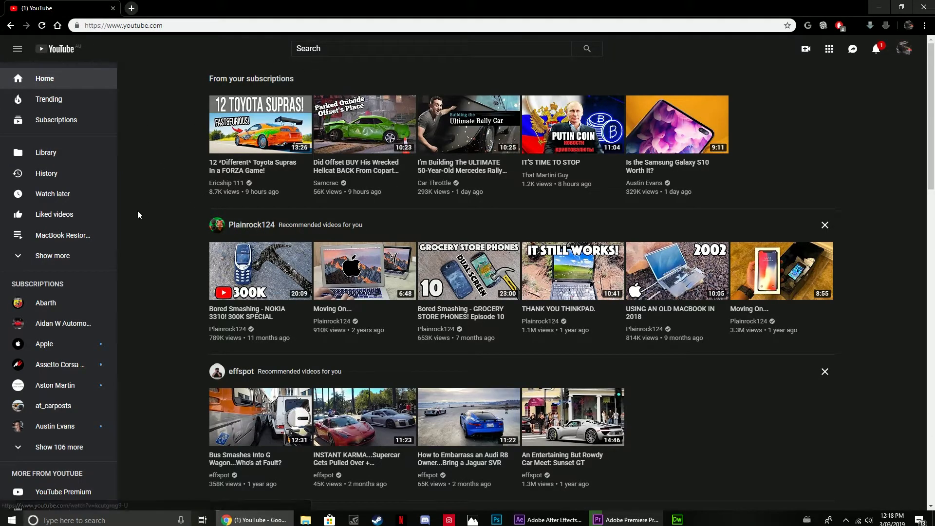
{"action": "scroll", "coordinate": [90, 339], "scroll_direction": "down", "scroll_amount": 5}
{"action": "scroll", "coordinate": [82, 336], "scroll_direction": "up", "scroll_amount": 4}
{"action": "left_click", "coordinate": [55, 404]}
{"action": "scroll", "coordinate": [59, 330], "scroll_direction": "down", "scroll_amount": 6}
{"action": "scroll", "coordinate": [60, 312], "scroll_direction": "down", "scroll_amount": 10}
{"action": "left_click", "coordinate": [64, 265]}
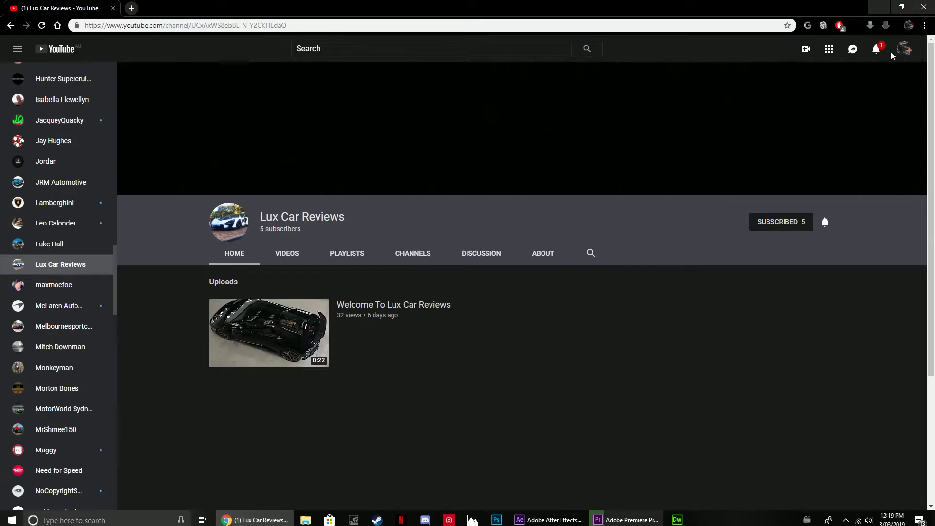
Check the YouTube notifications, then play the "Welcome To Lux Car Reviews" video and pause it at 0:19.
{"action": "left_click", "coordinate": [875, 49]}
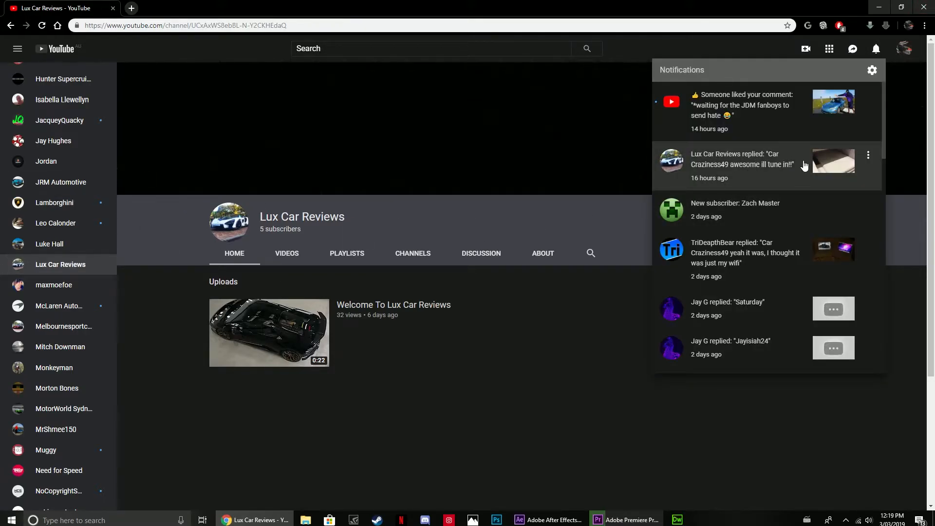
{"action": "left_click", "coordinate": [527, 319]}
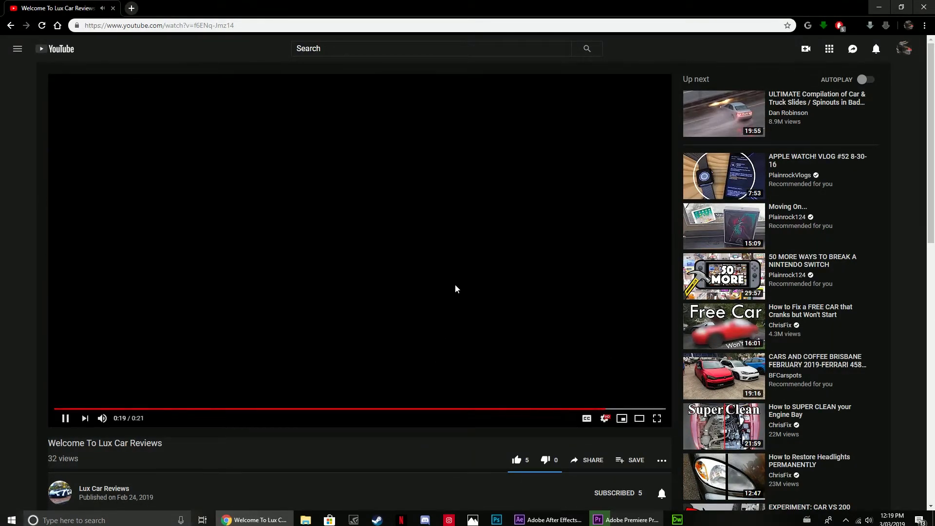
{"action": "left_click", "coordinate": [455, 285]}
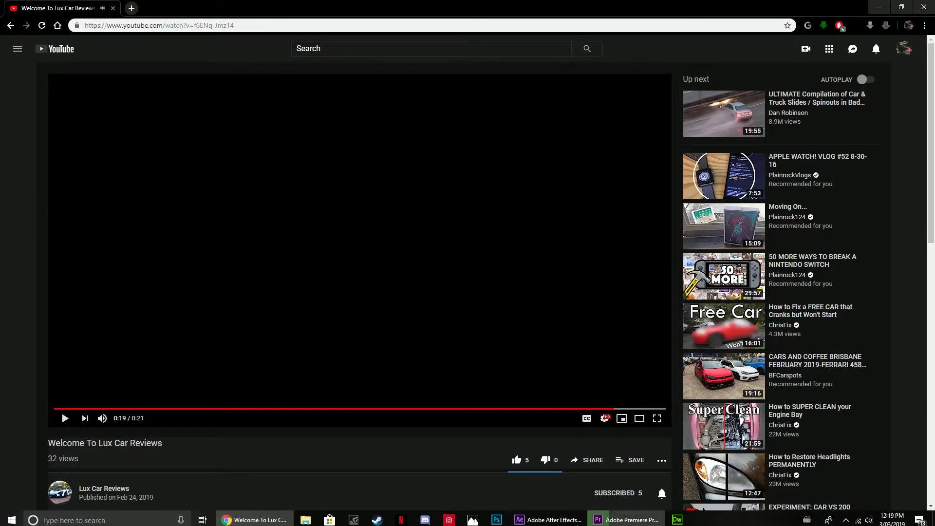
Check the preview render's progress in Premiere Pro and return to the browser.
{"action": "left_click", "coordinate": [548, 520]}
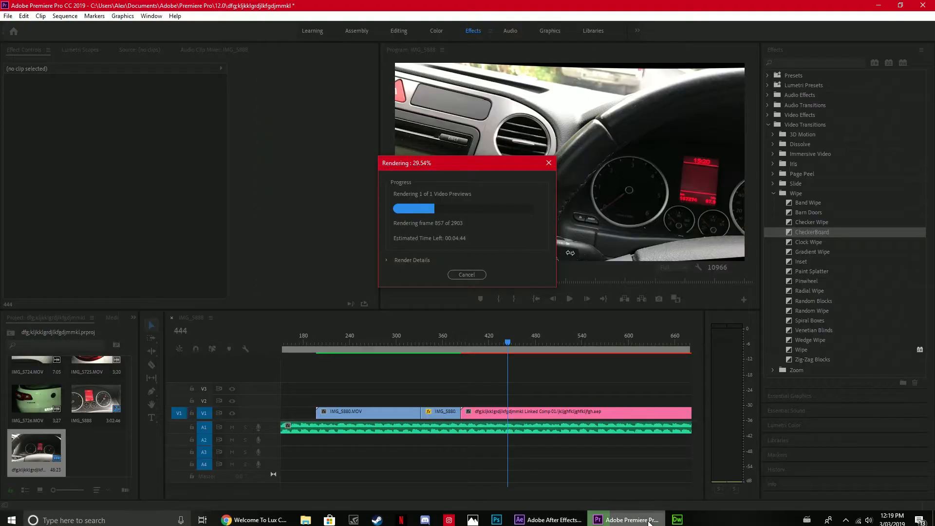
{"action": "left_click", "coordinate": [625, 520]}
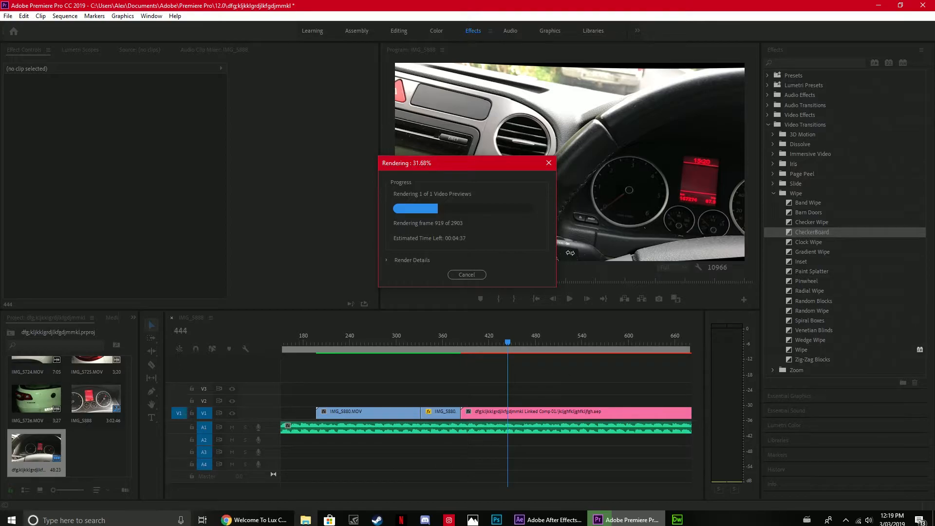
{"action": "left_click", "coordinate": [253, 520]}
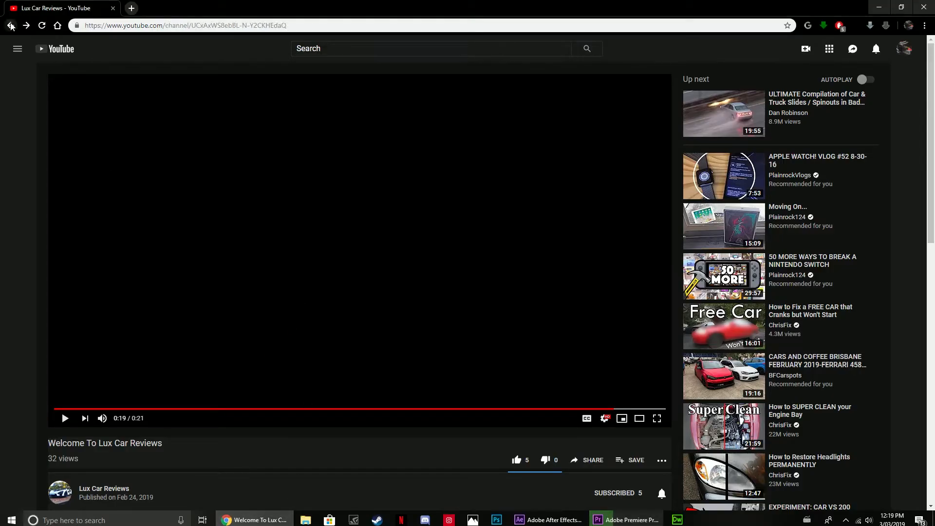
Go back to the Lux Car Reviews channel and view its uploads, About and Discussion pages.
{"action": "left_click", "coordinate": [10, 25]}
{"action": "scroll", "coordinate": [411, 276], "scroll_direction": "down", "scroll_amount": 3}
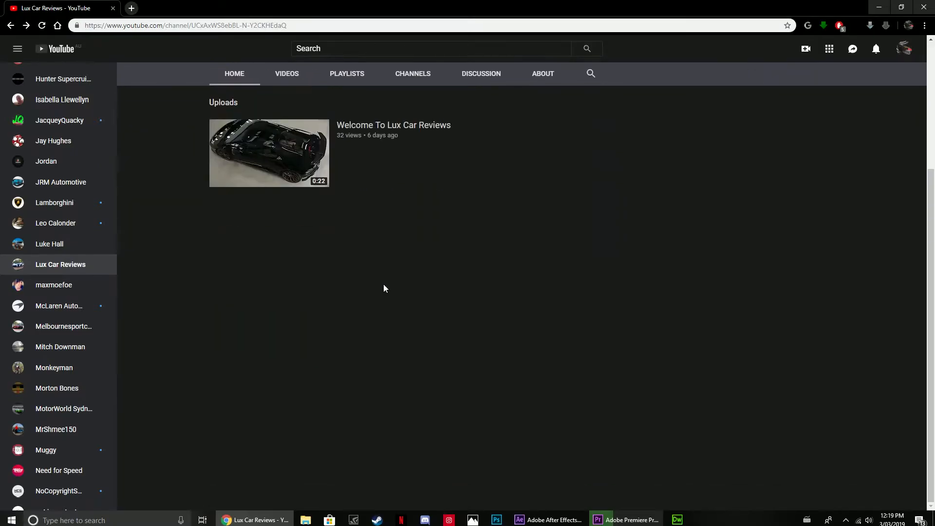
{"action": "scroll", "coordinate": [384, 285], "scroll_direction": "up", "scroll_amount": 3}
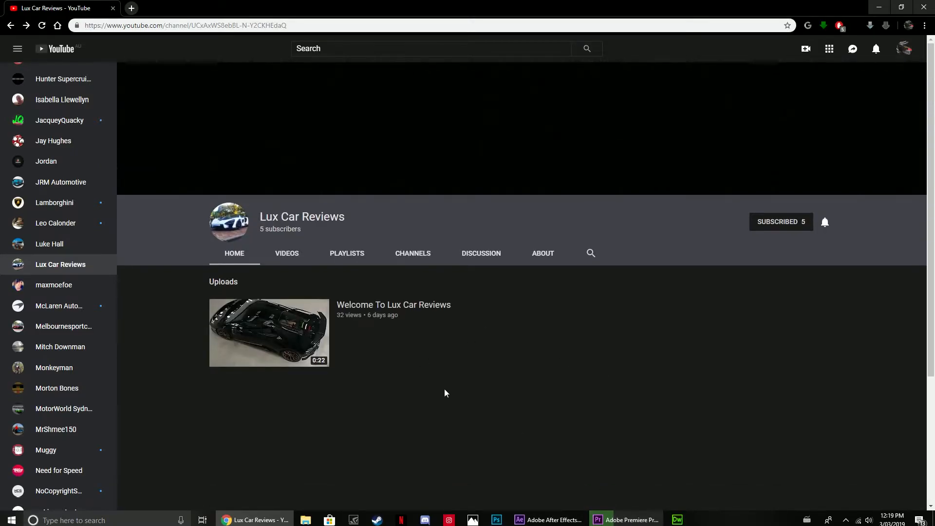
{"action": "left_click", "coordinate": [534, 252]}
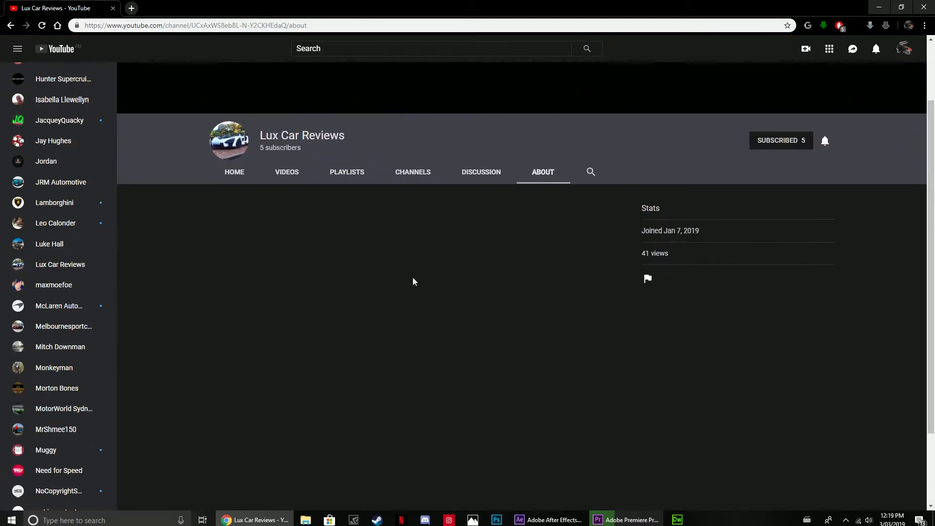
{"action": "left_click", "coordinate": [479, 173]}
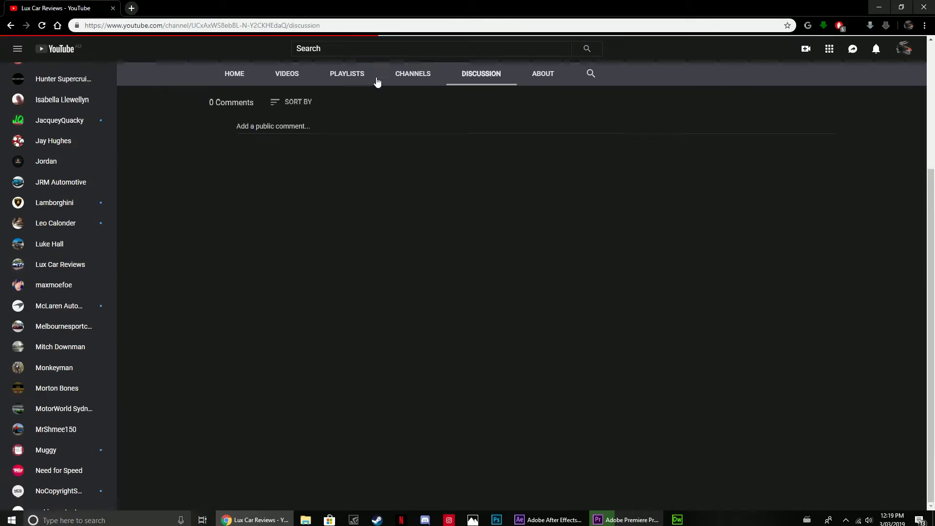
{"action": "left_click", "coordinate": [234, 73]}
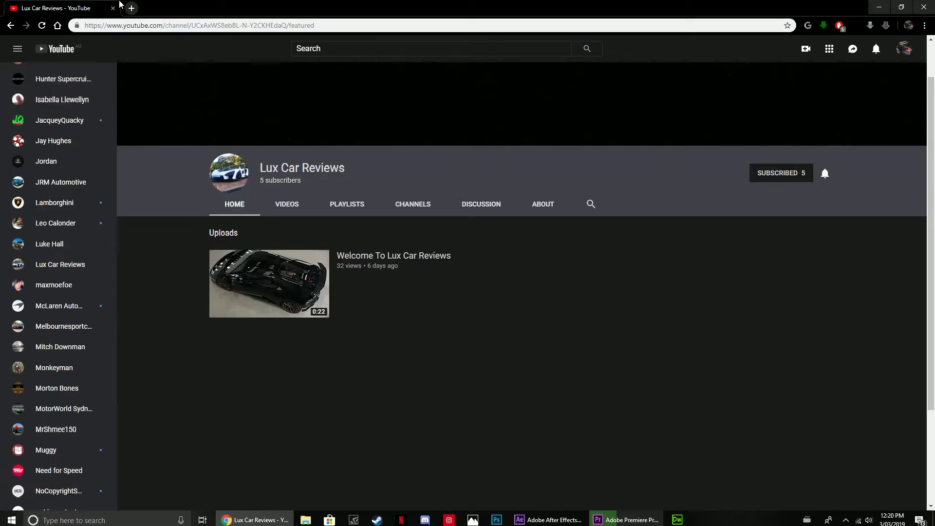
Switch to Instagram and view the account's own activity notifications.
{"action": "left_click", "coordinate": [450, 519]}
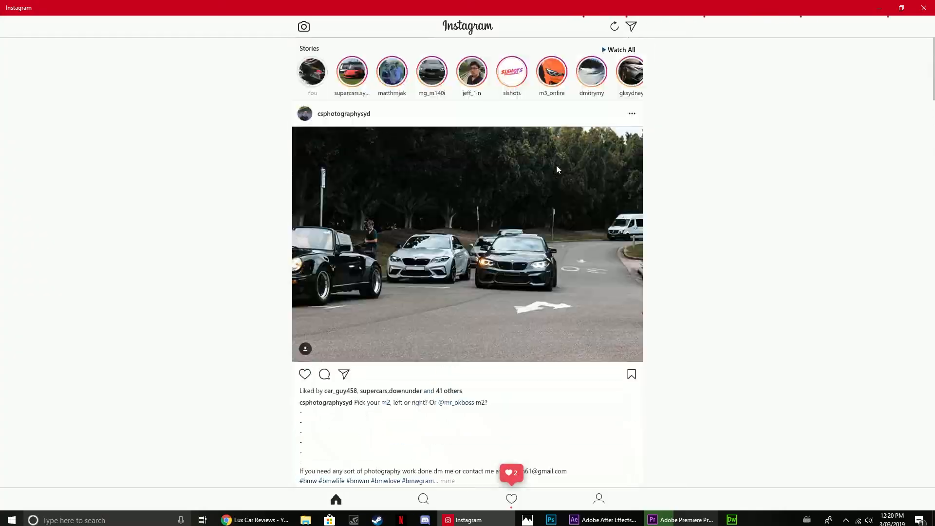
{"action": "scroll", "coordinate": [549, 435], "scroll_direction": "down", "scroll_amount": 8}
{"action": "left_click", "coordinate": [505, 499]}
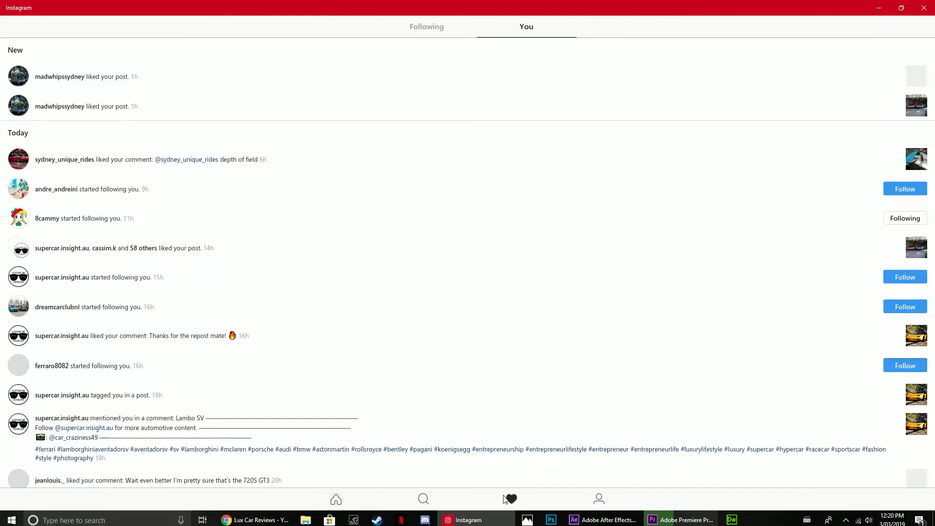
Search Instagram for the car owner's account, view the profile and return to the search results.
{"action": "left_click", "coordinate": [424, 500]}
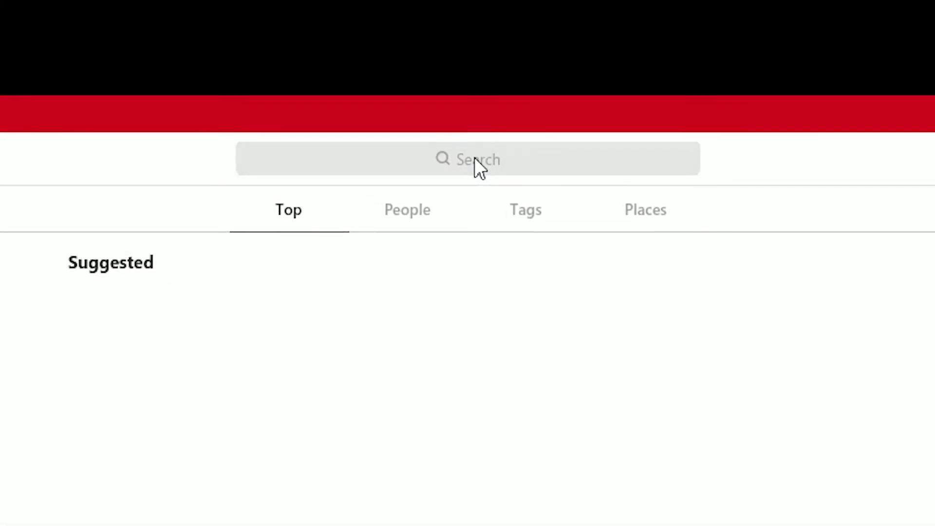
{"action": "left_click", "coordinate": [475, 158]}
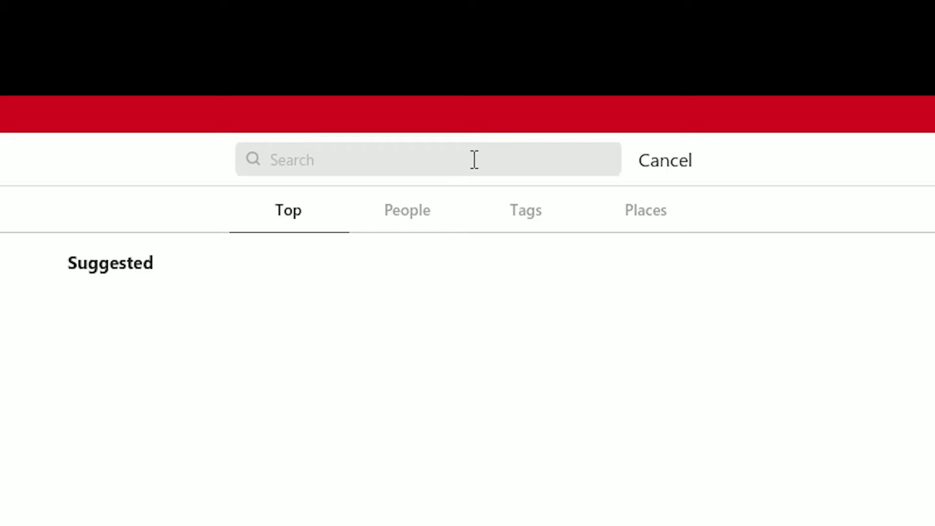
{"action": "type", "text": "lu"}
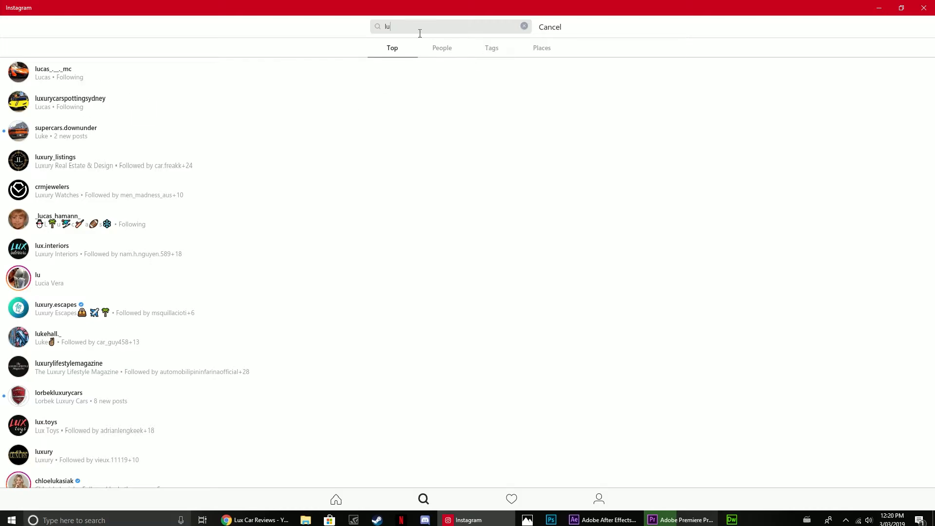
{"action": "key", "text": "BackSpace"}
{"action": "key", "text": "BackSpace"}
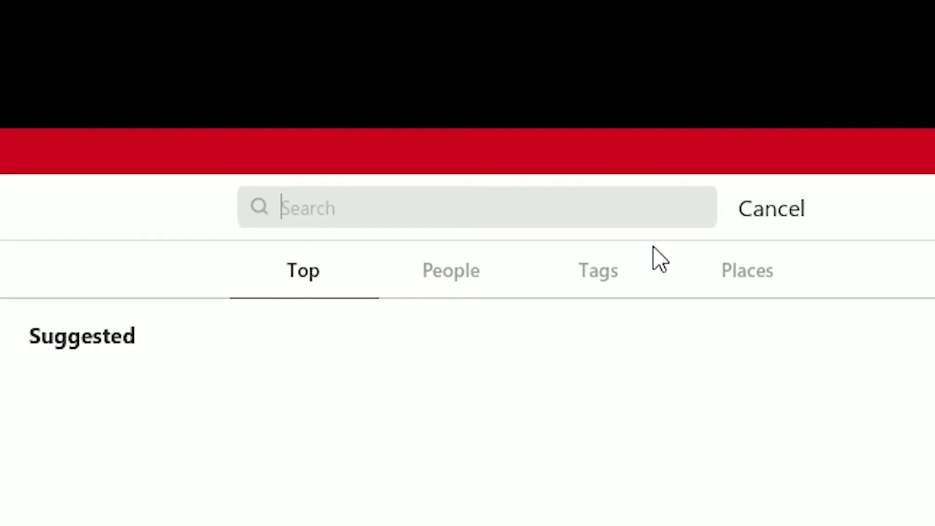
{"action": "type", "text": "ric"}
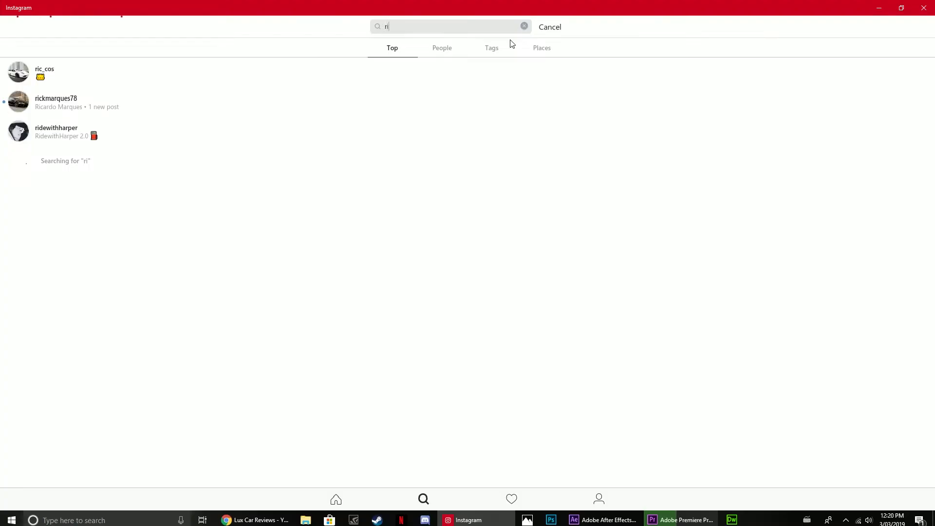
{"action": "left_click", "coordinate": [119, 111]}
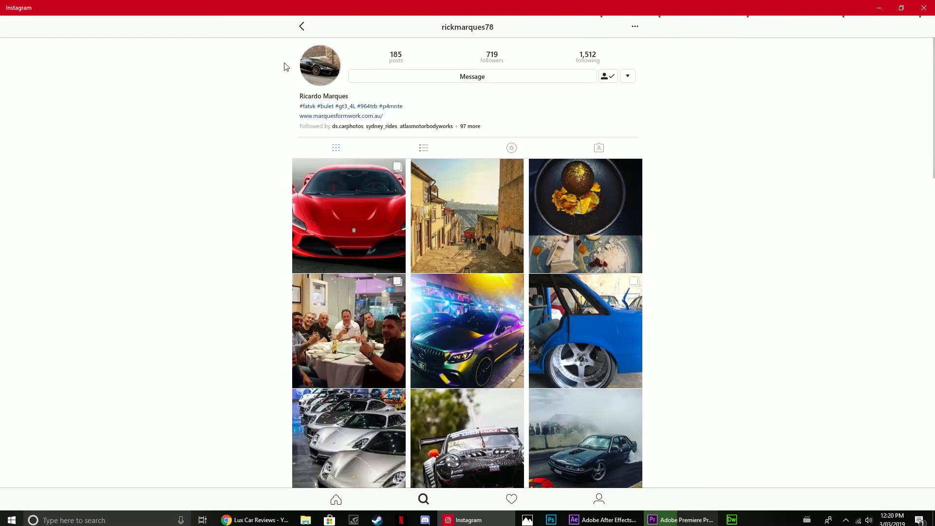
{"action": "left_click", "coordinate": [301, 26]}
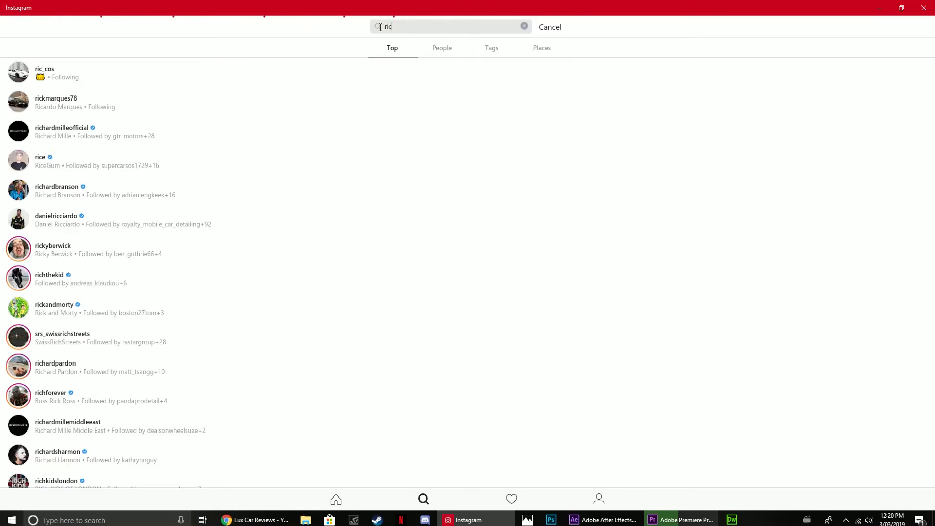
Search Instagram for the Lux Car Reviews creator's account and view the newest video post on the profile.
{"action": "key", "text": "BackSpace"}
{"action": "type", "text": "lu"}
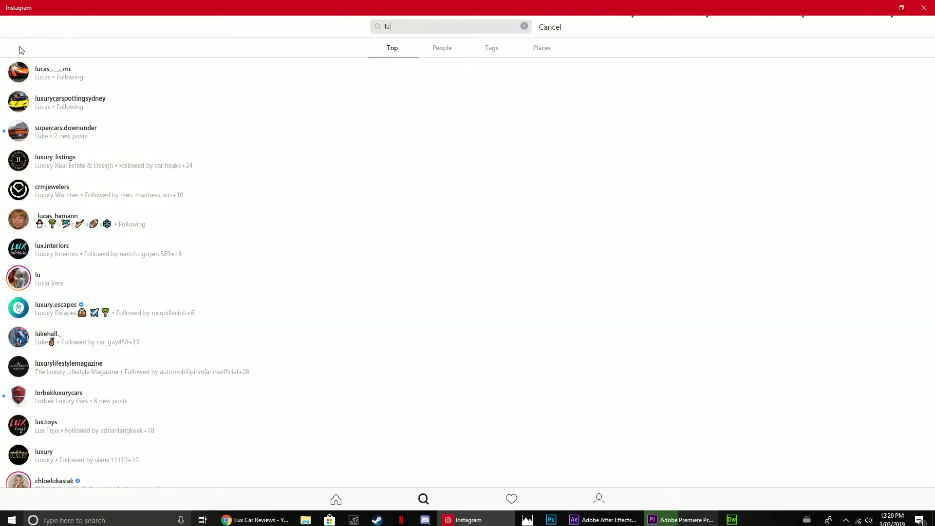
{"action": "left_click", "coordinate": [29, 78]}
{"action": "scroll", "coordinate": [493, 136], "scroll_direction": "down", "scroll_amount": 3}
{"action": "scroll", "coordinate": [493, 136], "scroll_direction": "up", "scroll_amount": 3}
{"action": "left_click", "coordinate": [364, 268]}
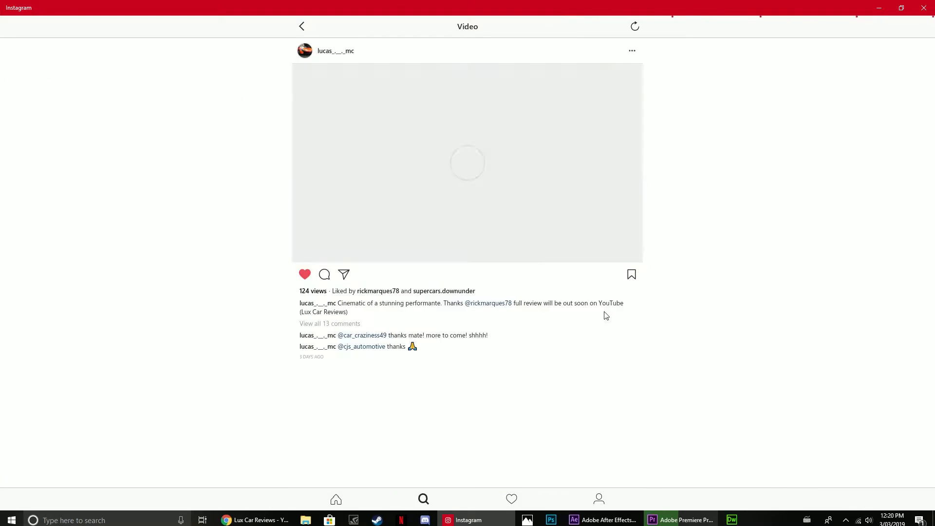
{"action": "left_click", "coordinate": [301, 27]}
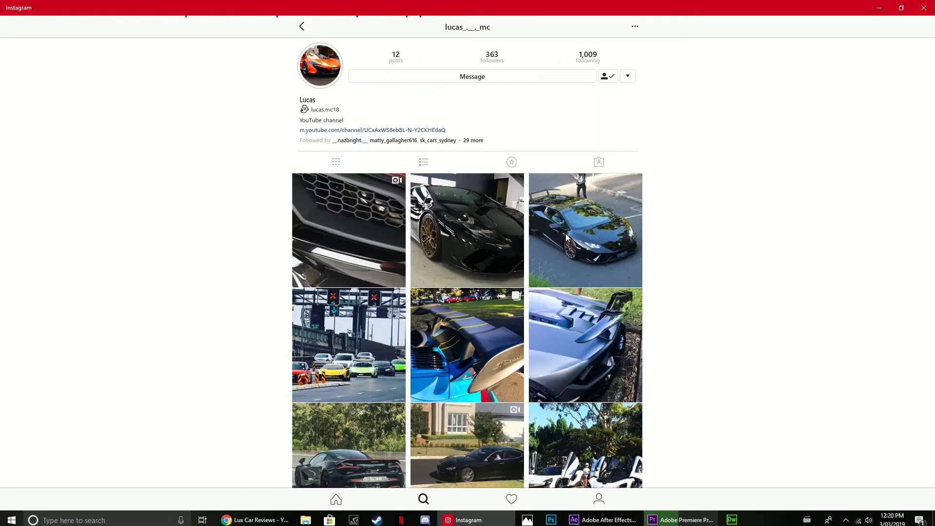
Browse the creator's post grid and view the blue Porsche rear wing post.
{"action": "scroll", "coordinate": [567, 279], "scroll_direction": "down", "scroll_amount": 3}
{"action": "scroll", "coordinate": [566, 280], "scroll_direction": "up", "scroll_amount": 3}
{"action": "scroll", "coordinate": [533, 343], "scroll_direction": "down", "scroll_amount": 2}
{"action": "scroll", "coordinate": [541, 302], "scroll_direction": "up", "scroll_amount": 1}
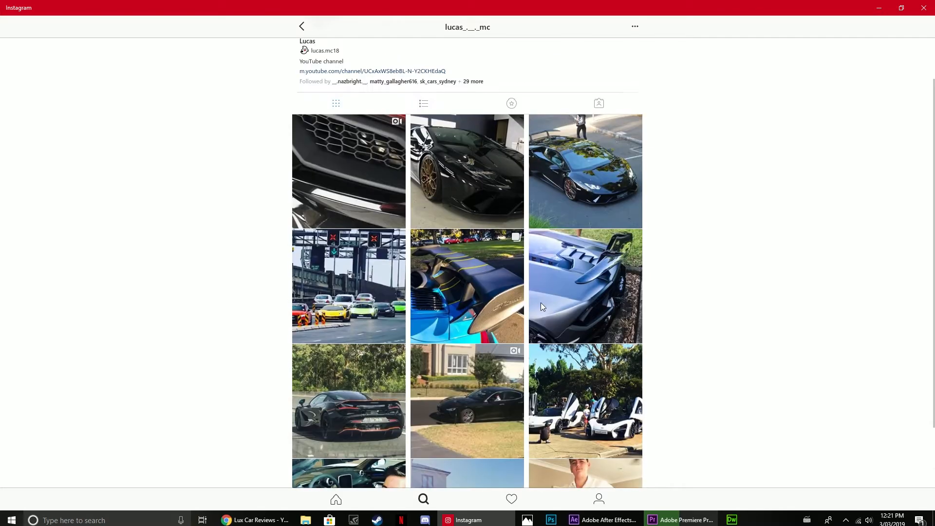
{"action": "left_click", "coordinate": [453, 282]}
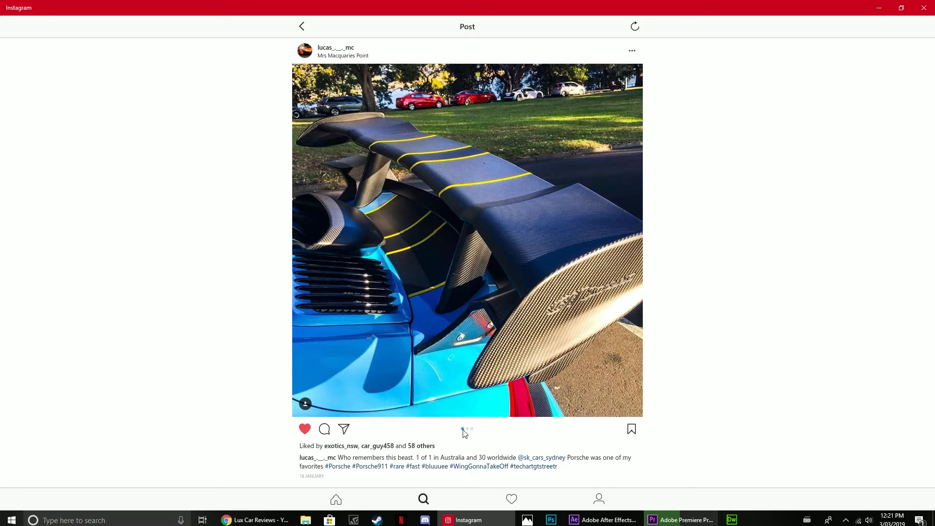
{"action": "left_click", "coordinate": [303, 26]}
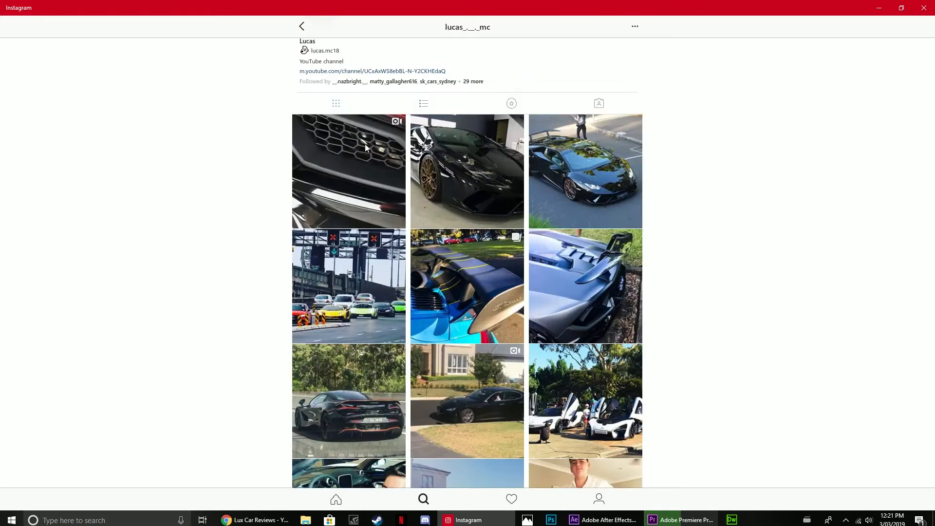
Check the render progress in Premiere Pro and close Instagram.
{"action": "left_click", "coordinate": [681, 520]}
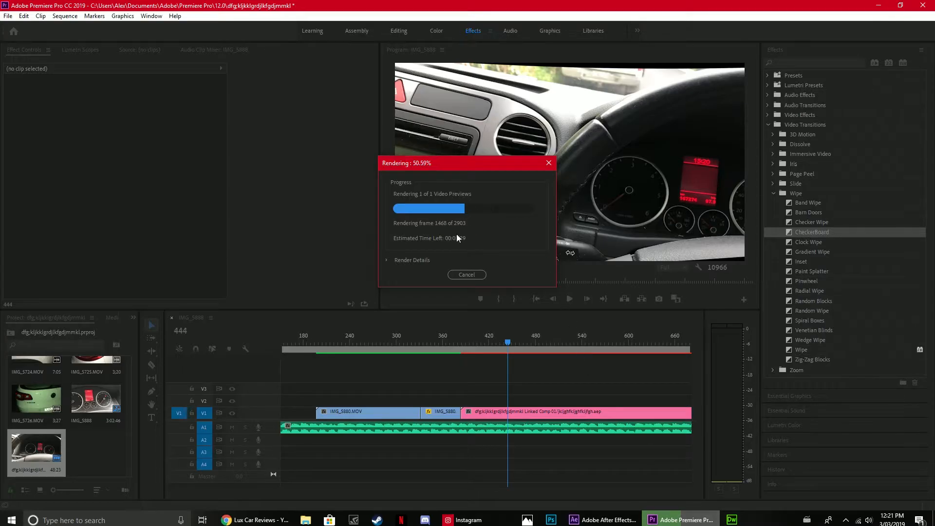
{"action": "left_click", "coordinate": [474, 520]}
{"action": "key", "text": "alt+F4"}
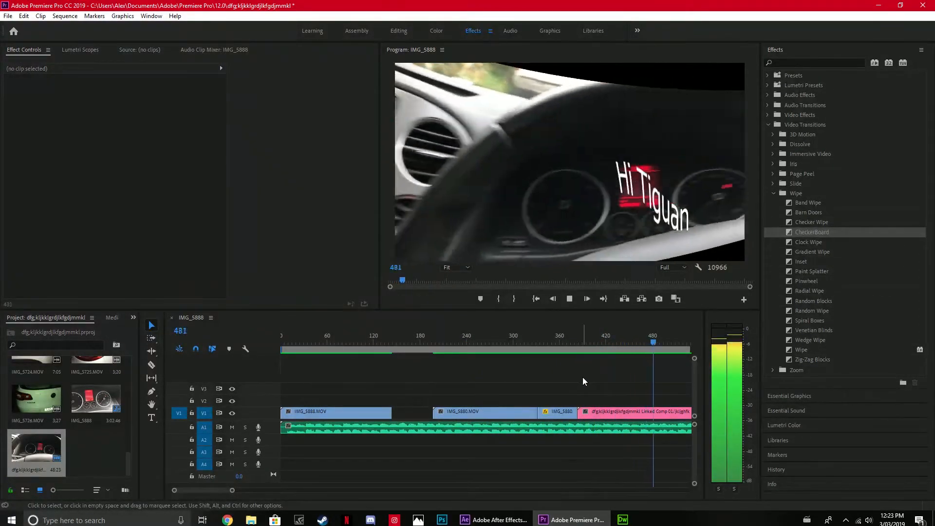
Stop playback at frame 587, split the linked comp clip on V1 there and delete the part after the cut.
{"action": "key", "text": "space"}
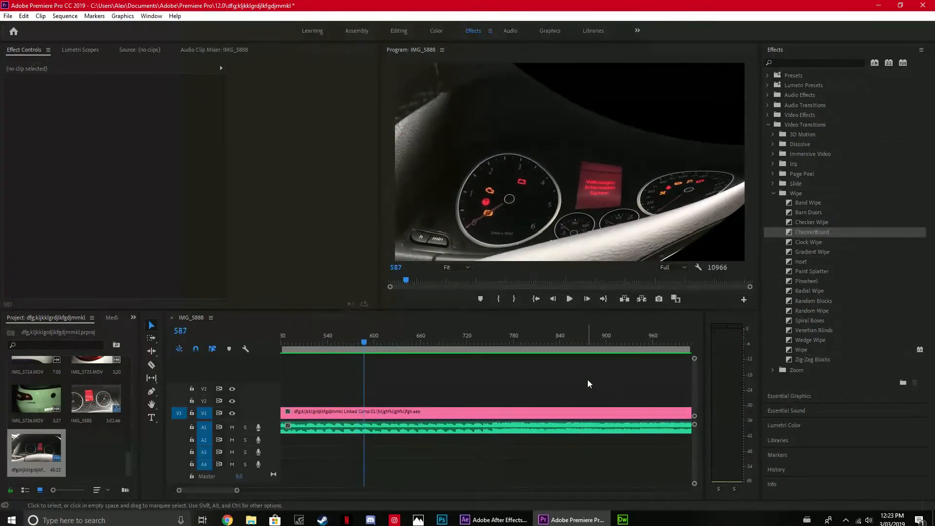
{"action": "left_click", "coordinate": [151, 364]}
{"action": "left_click", "coordinate": [365, 413]}
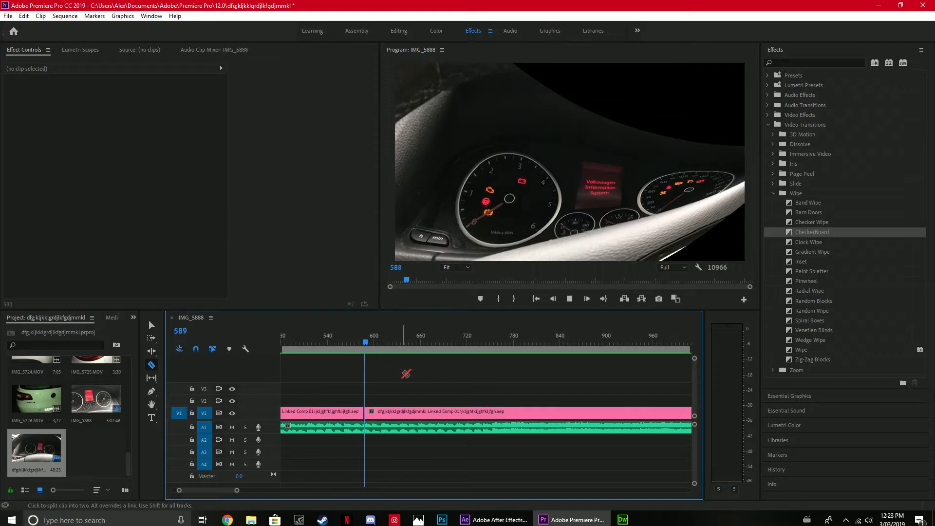
{"action": "key", "text": "space"}
{"action": "left_click", "coordinate": [151, 325]}
{"action": "left_click", "coordinate": [478, 414]}
{"action": "key", "text": "Delete"}
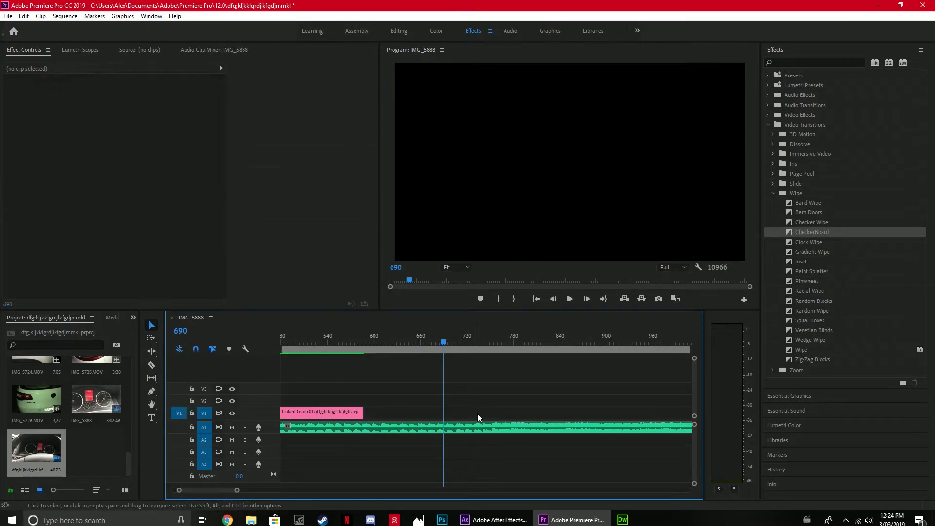
Split the music track on A1 at frame 647, past the end of the linked comp clip, and delete the remainder.
{"action": "left_click_drag", "start_coordinate": [438, 340], "coordinate": [229, 422]}
{"action": "left_click_drag", "start_coordinate": [298, 427], "coordinate": [619, 427]}
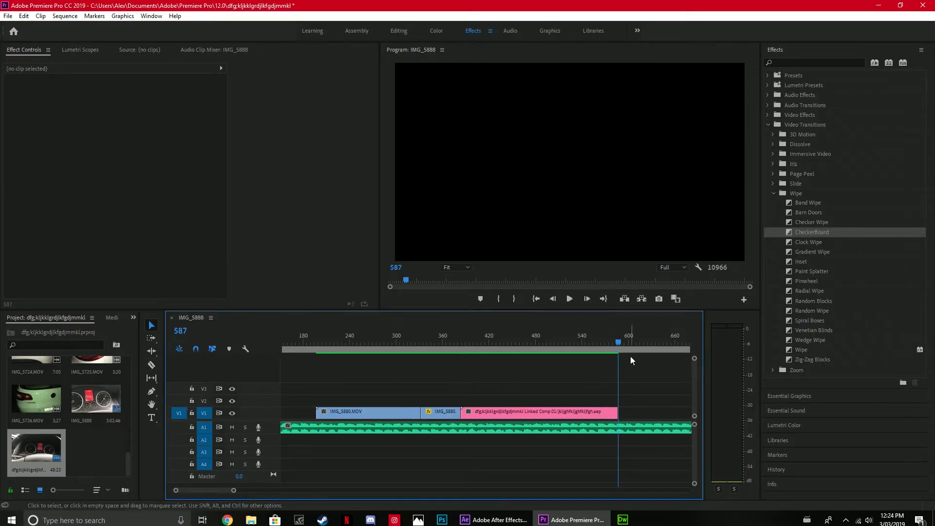
{"action": "left_click_drag", "start_coordinate": [619, 342], "coordinate": [665, 336]}
{"action": "left_click", "coordinate": [152, 364]}
{"action": "left_click", "coordinate": [666, 427]}
{"action": "left_click", "coordinate": [151, 325]}
{"action": "left_click", "coordinate": [676, 431]}
{"action": "key", "text": "Delete"}
Select the music clip on A1 and enable volume Level keyframing at frame 587, where the linked comp clip ends.
{"action": "left_click", "coordinate": [649, 430]}
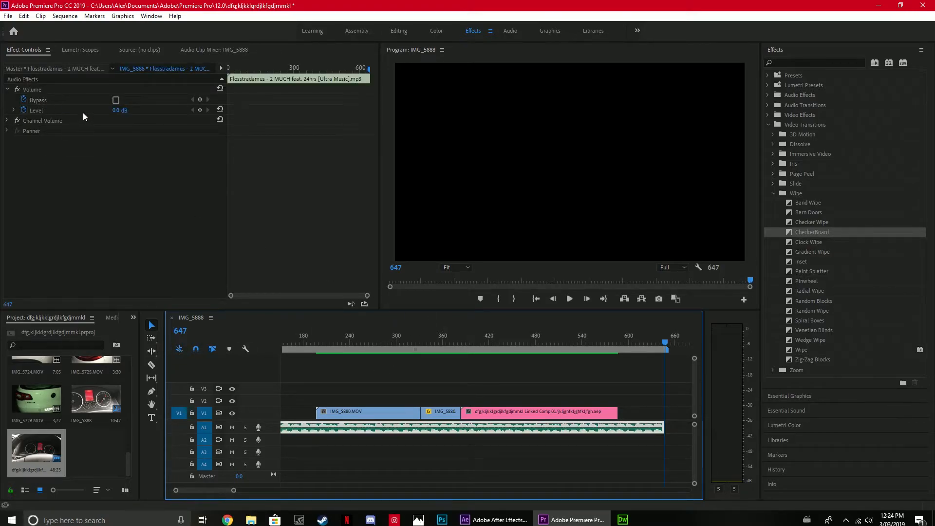
{"action": "left_click", "coordinate": [625, 340]}
{"action": "left_click", "coordinate": [617, 340]}
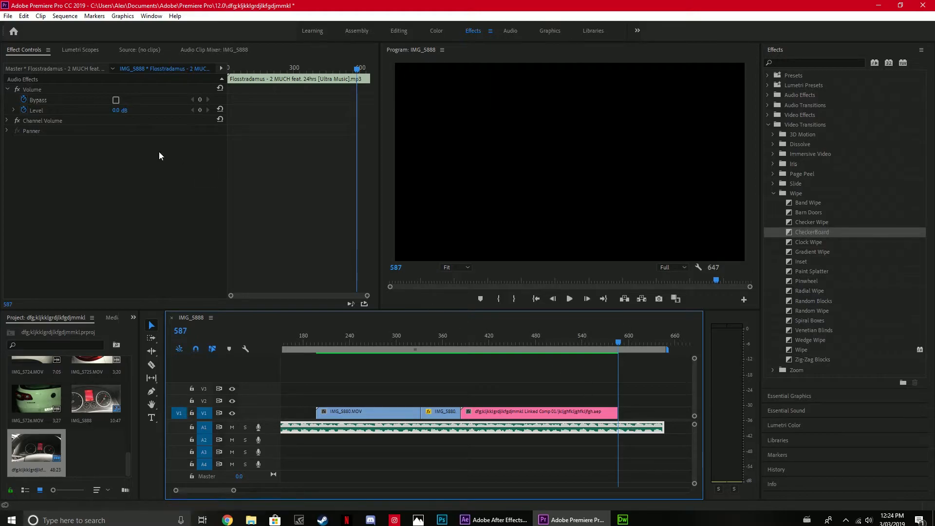
{"action": "left_click", "coordinate": [23, 111]}
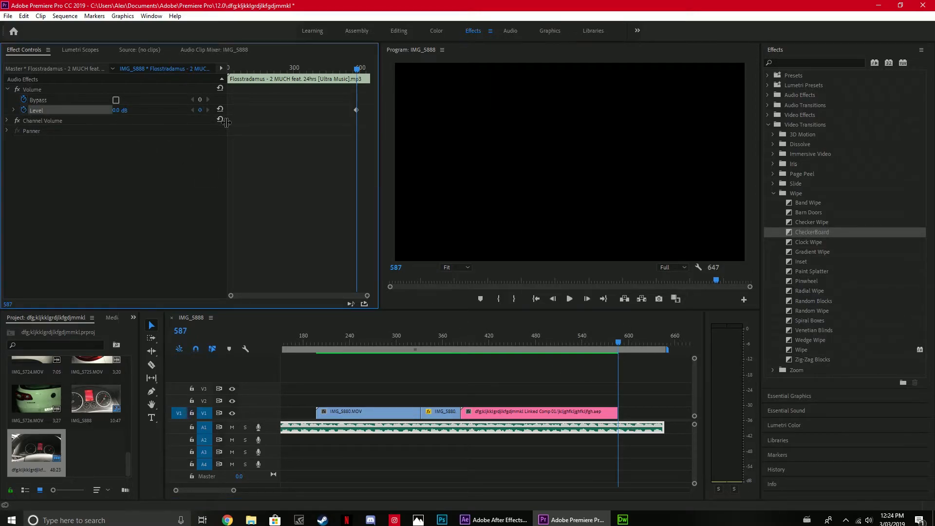
Fade out the music with Level keyframes of -10.0 dB at frame 613 and -287.5 dB at frame 641.
{"action": "key", "text": "Right"}
{"action": "key", "text": "Right"}
{"action": "key", "text": "Right"}
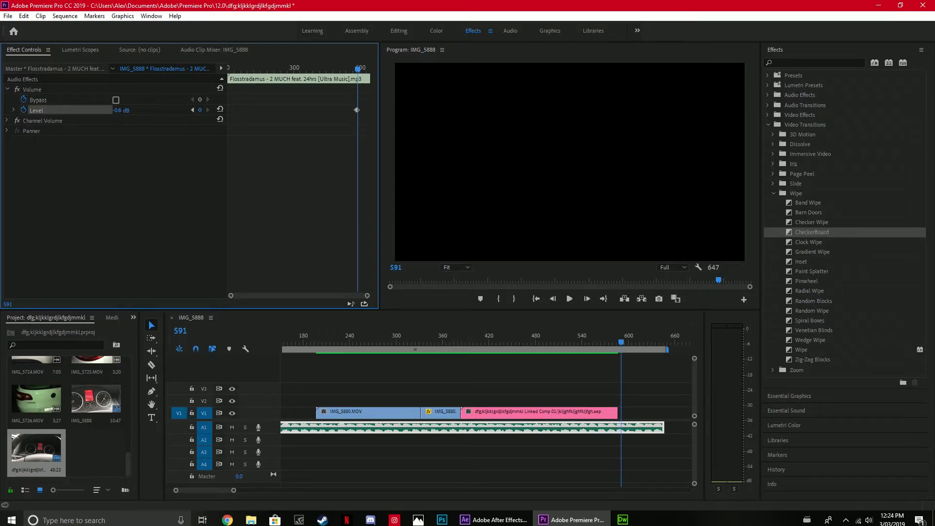
{"action": "key", "text": "space"}
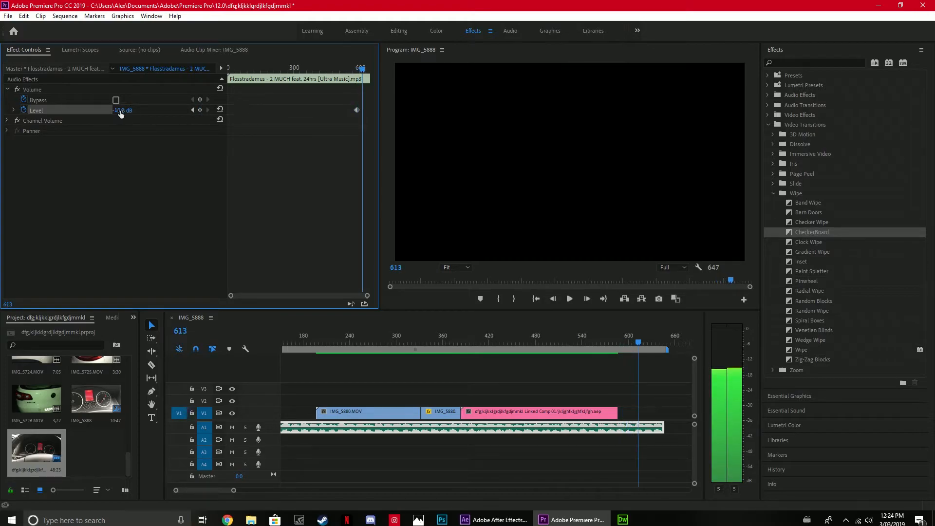
{"action": "left_click_drag", "start_coordinate": [117, 111], "coordinate": [127, 111]}
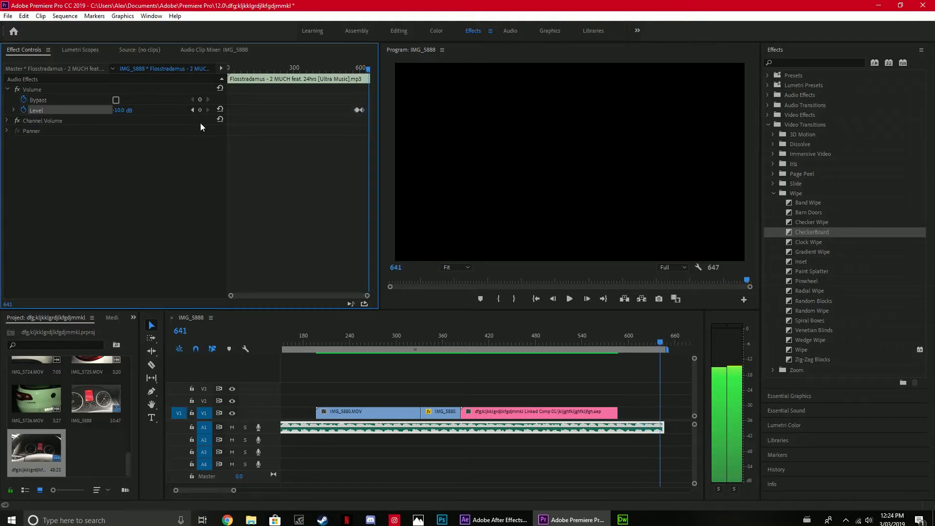
{"action": "left_click_drag", "start_coordinate": [119, 110], "coordinate": [73, 110]}
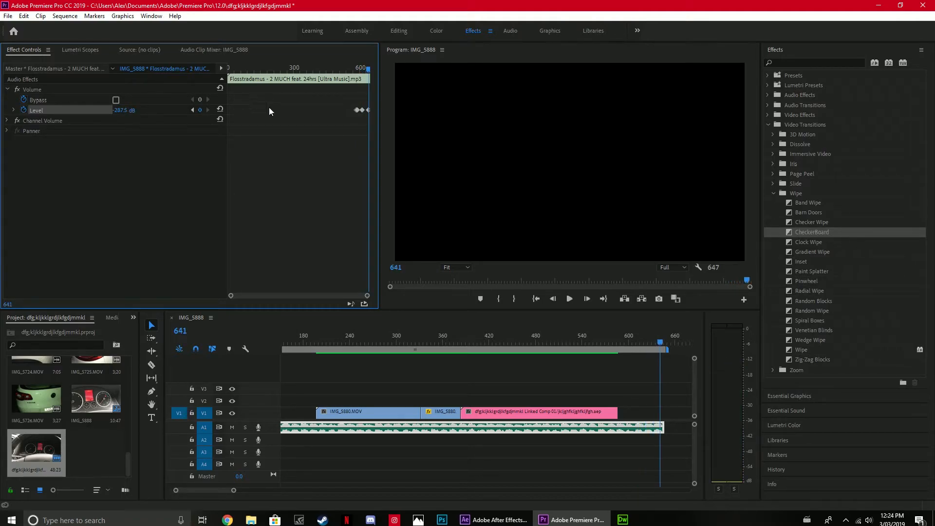
Play the sequence from its start and its ending to check the music fade-out.
{"action": "left_click_drag", "start_coordinate": [663, 342], "coordinate": [182, 352]}
{"action": "key", "text": "j"}
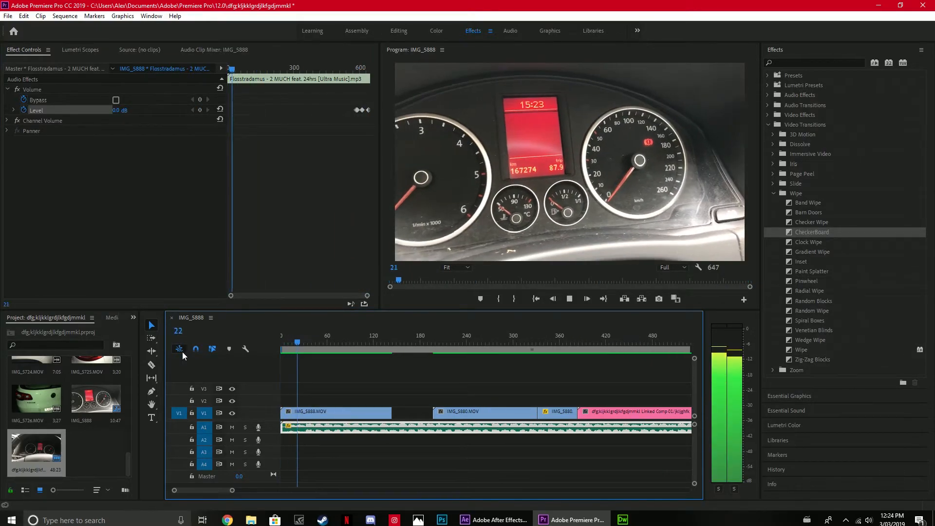
{"action": "key", "text": "l"}
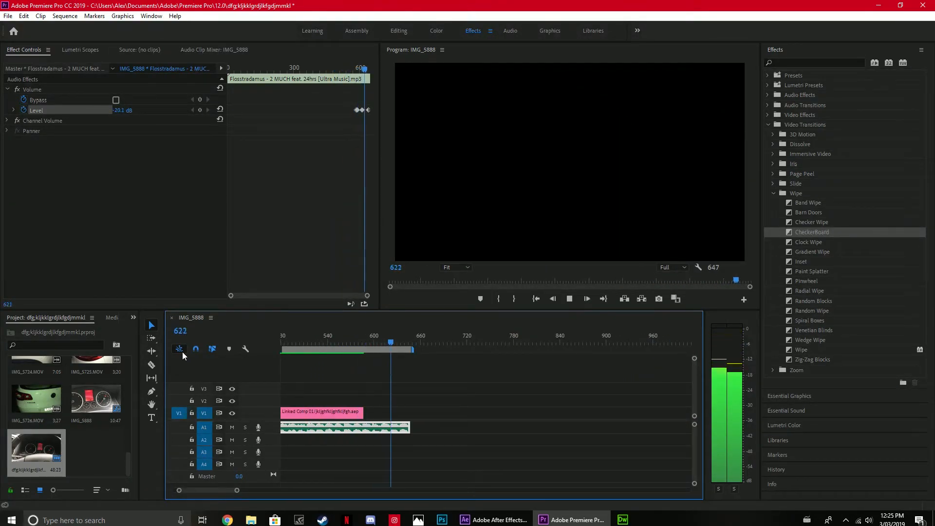
{"action": "key", "text": "space"}
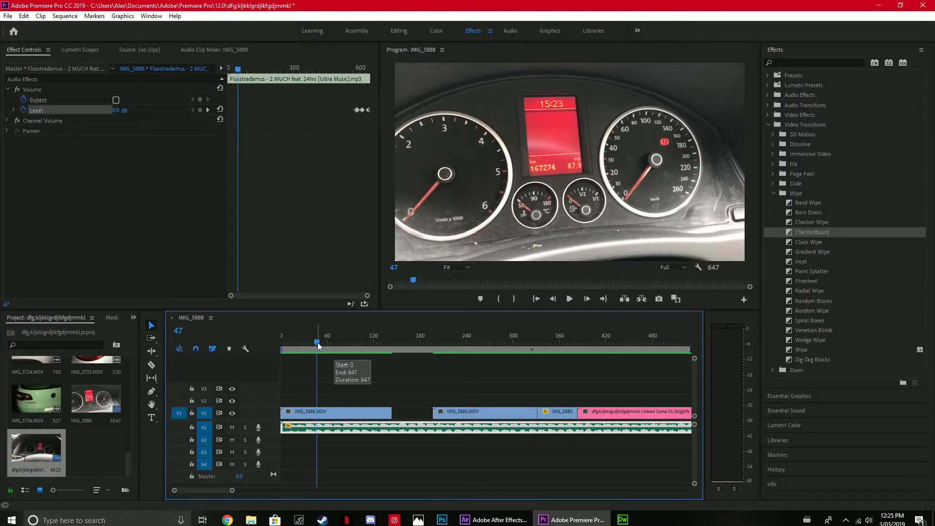
Find the Warp Stabilizer effect and apply it to the first clip on V1, IMG_5888.MOV.
{"action": "left_click_drag", "start_coordinate": [322, 341], "coordinate": [285, 352]}
{"action": "left_click", "coordinate": [327, 412]}
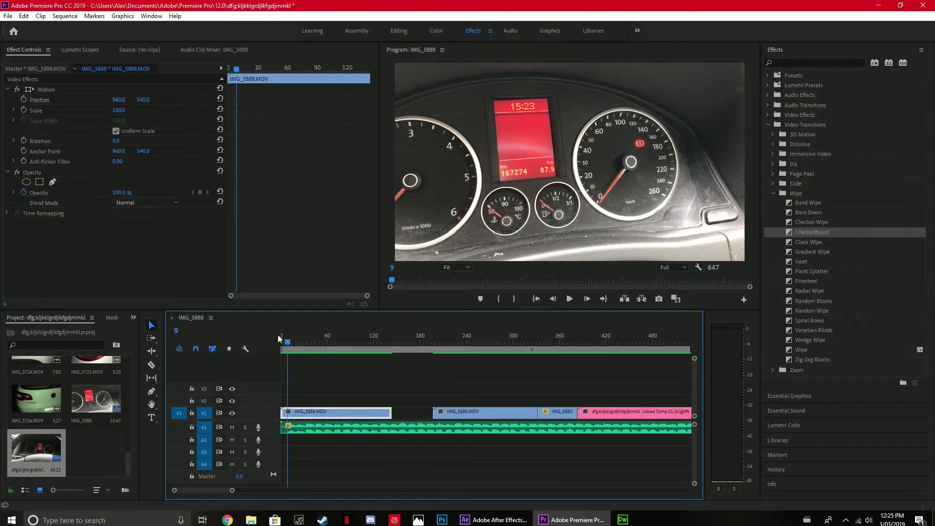
{"action": "left_click", "coordinate": [281, 336]}
{"action": "left_click", "coordinate": [819, 62]}
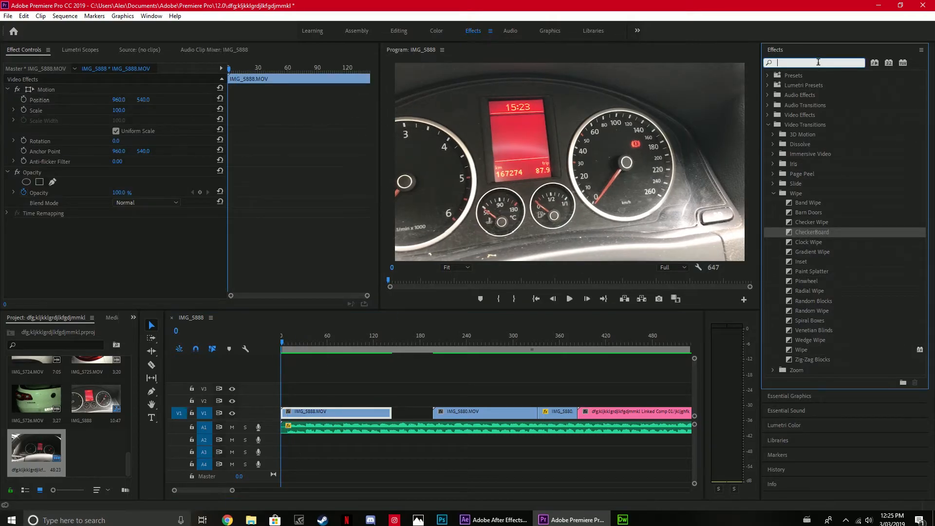
{"action": "type", "text": "war"}
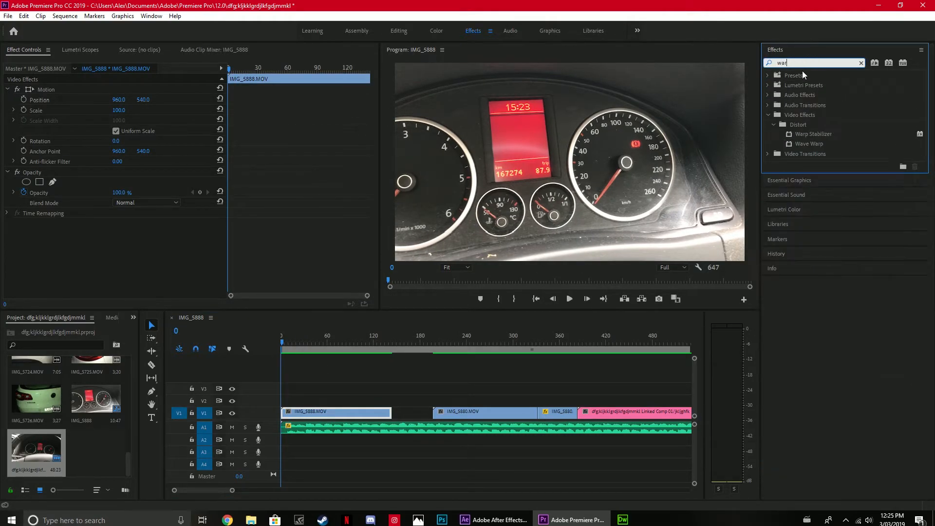
{"action": "left_click_drag", "start_coordinate": [823, 133], "coordinate": [349, 417]}
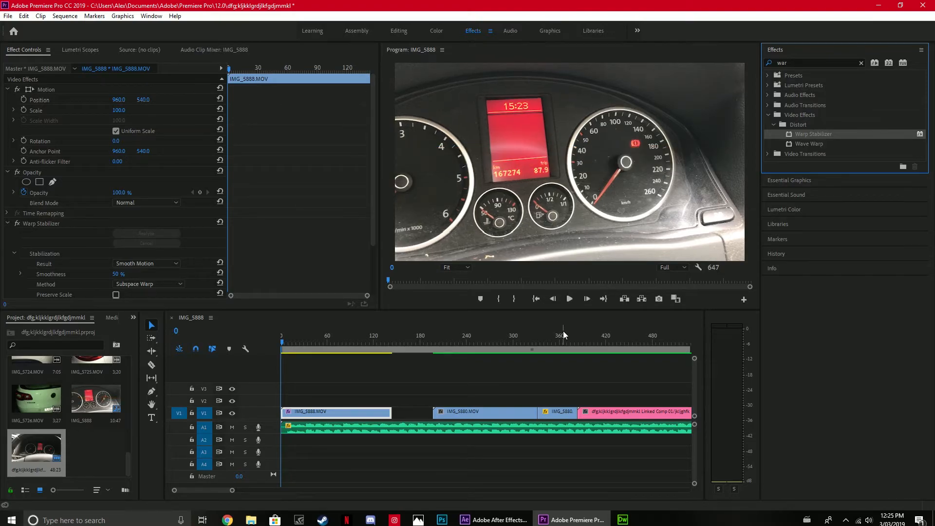
Play the sequence up to frame 296 and apply Warp Stabilizer to the IMG_5880.MOV clip on V1.
{"action": "key", "text": "space"}
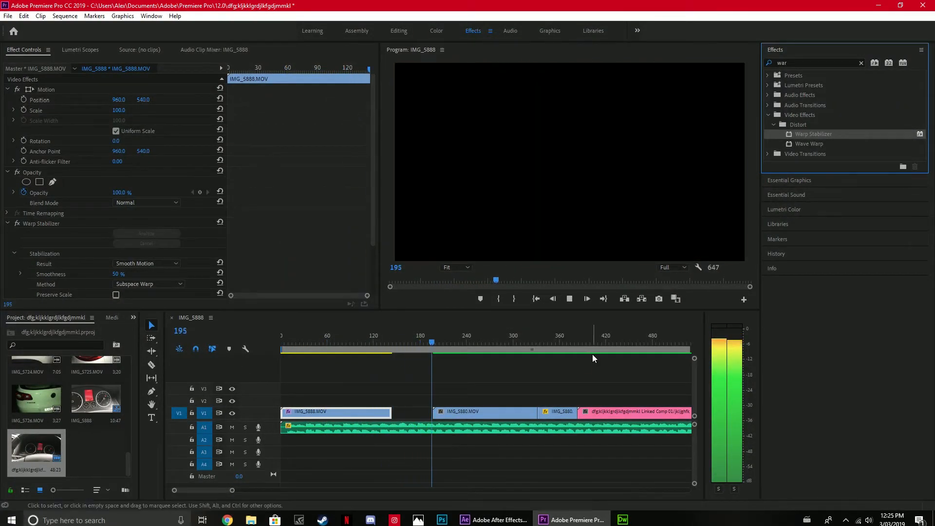
{"action": "key", "text": "space"}
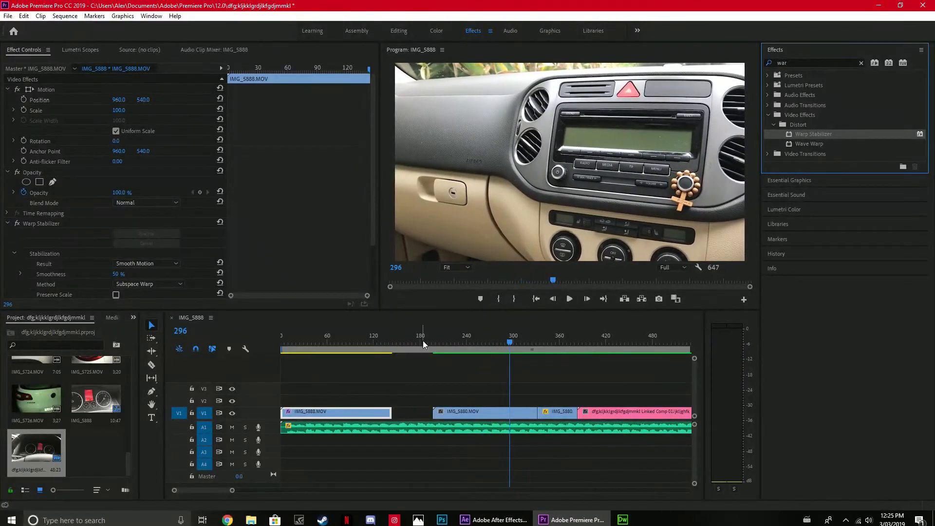
{"action": "left_click_drag", "start_coordinate": [817, 135], "coordinate": [492, 416]}
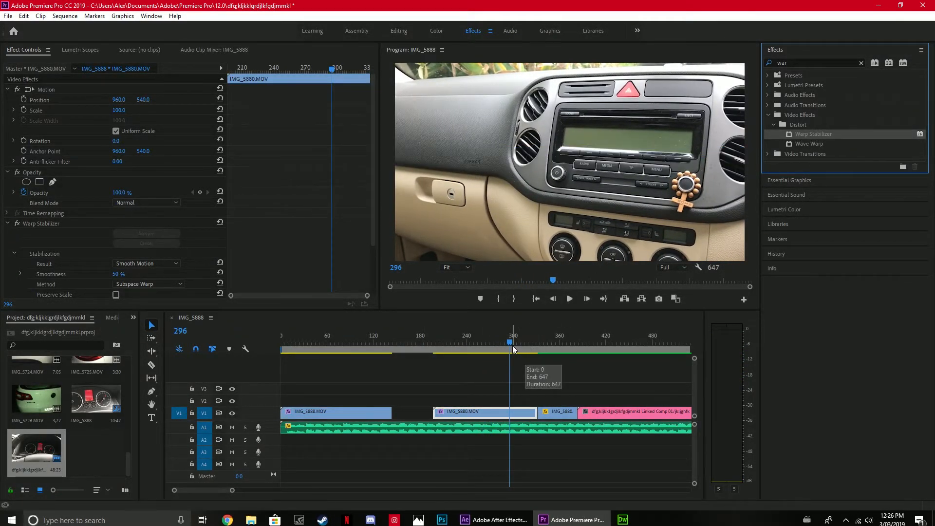
Play through the stabilized clips, return to the sequence start and scrub the selected IMG_5888.MOV clip to frame 70.
{"action": "left_click", "coordinate": [292, 371]}
{"action": "key", "text": "space"}
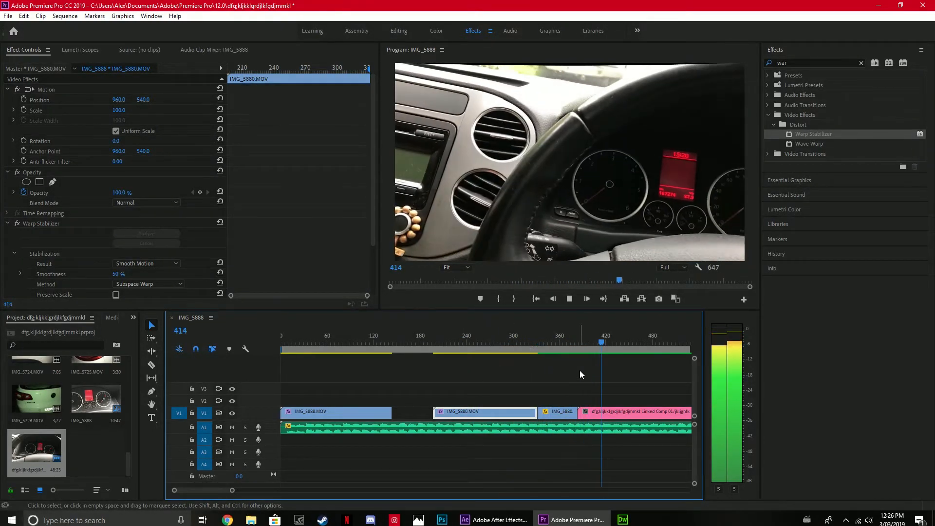
{"action": "key", "text": "space"}
{"action": "left_click_drag", "start_coordinate": [608, 344], "coordinate": [531, 344]}
{"action": "key", "text": "Home"}
{"action": "mouse_move", "coordinate": [287, 385]}
{"action": "left_mouse_down"}
{"action": "mouse_move", "coordinate": [453, 438]}
{"action": "mouse_move", "coordinate": [697, 454]}
{"action": "mouse_move", "coordinate": [245, 417]}
{"action": "mouse_move", "coordinate": [299, 395]}
{"action": "left_mouse_up"}
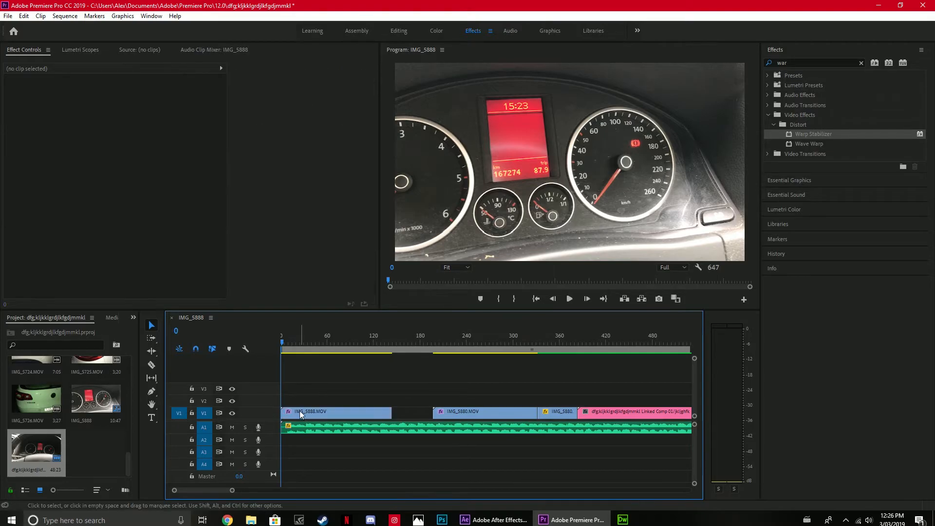
{"action": "left_click", "coordinate": [293, 413]}
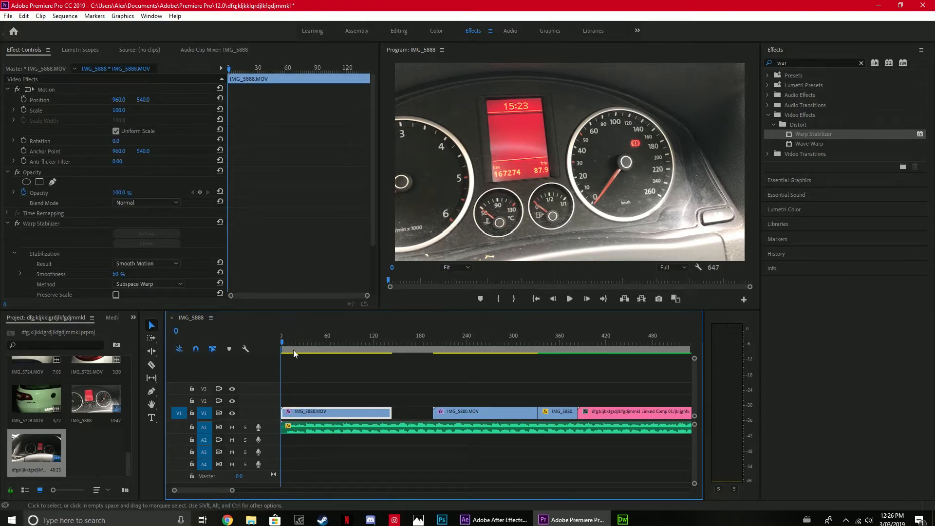
{"action": "left_click_drag", "start_coordinate": [299, 342], "coordinate": [335, 346]}
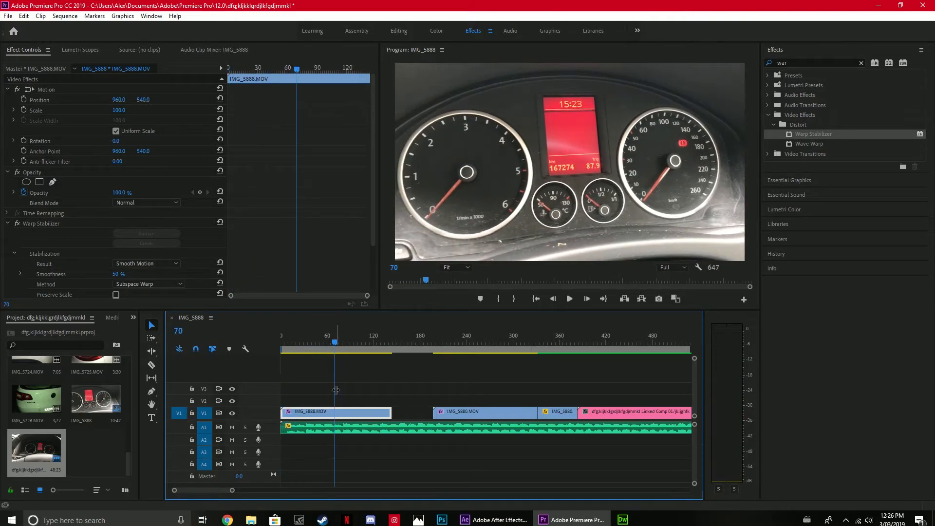
Render the entire work area and preview the rendered first clip up to frame 64.
{"action": "left_click", "coordinate": [65, 16]}
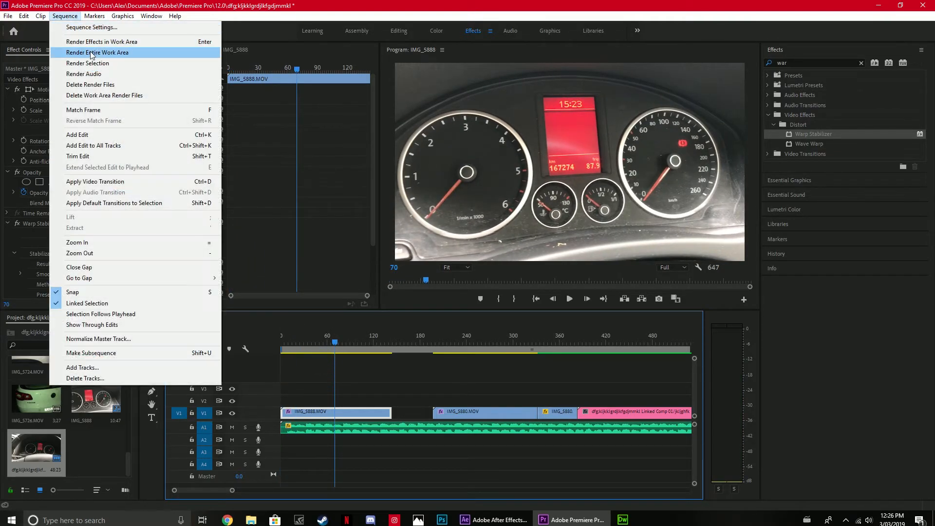
{"action": "left_click", "coordinate": [91, 53]}
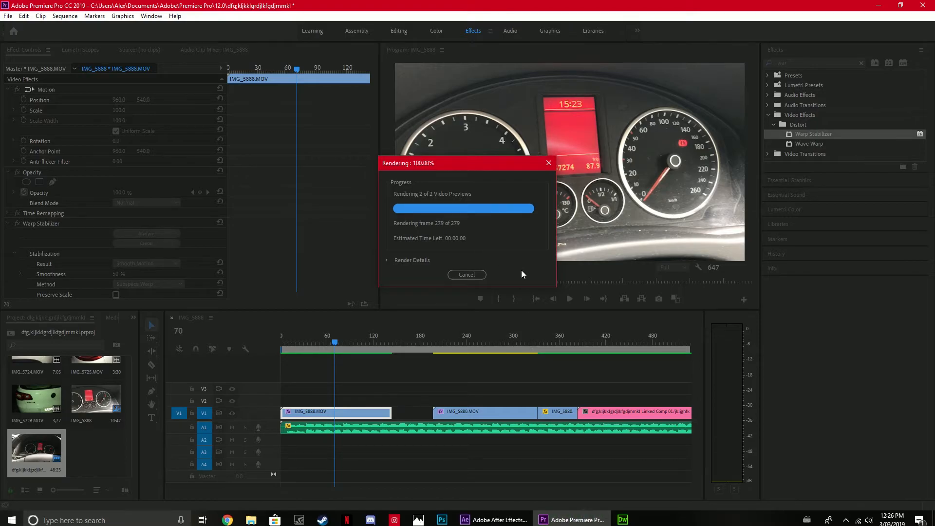
{"action": "key", "text": "space"}
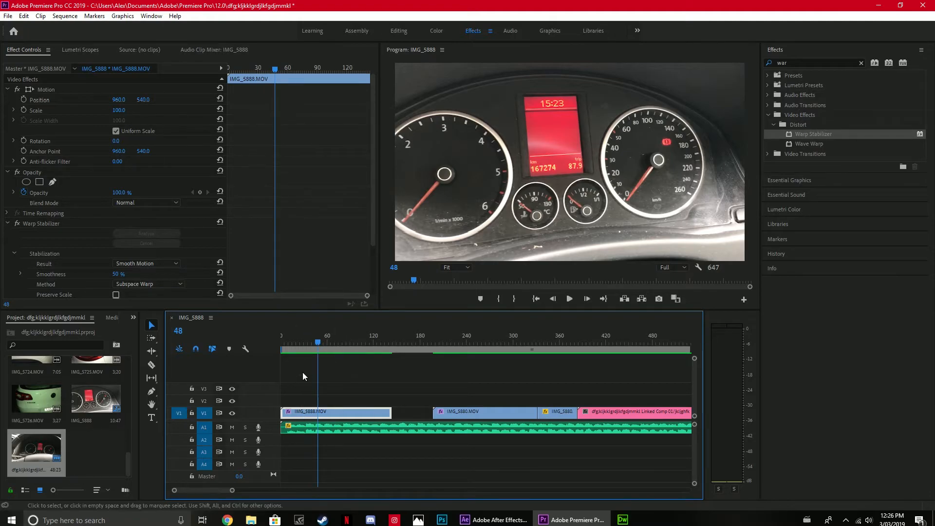
{"action": "mouse_move", "coordinate": [320, 340]}
{"action": "left_mouse_down"}
{"action": "mouse_move", "coordinate": [337, 334]}
{"action": "mouse_move", "coordinate": [331, 341]}
{"action": "left_mouse_up"}
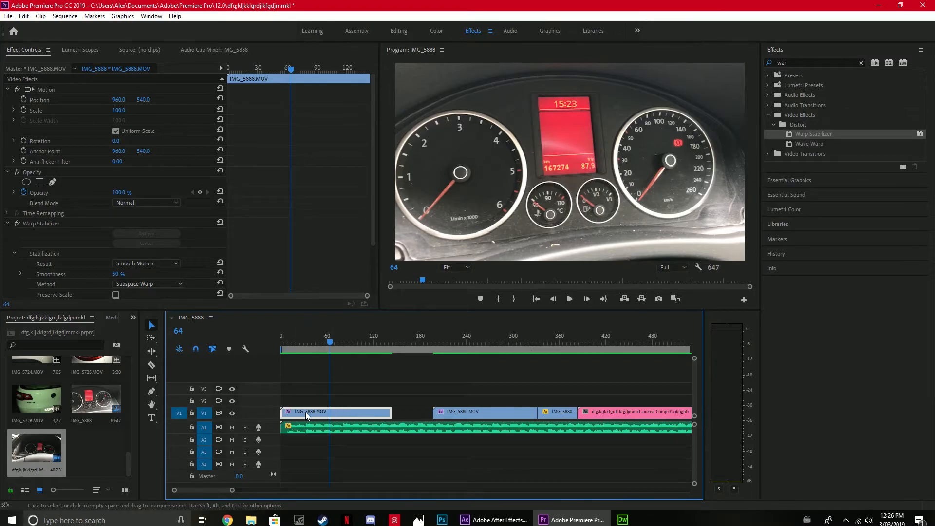
Open the media export settings for the sequence and move the export preview to frame 0.
{"action": "left_click", "coordinate": [8, 15]}
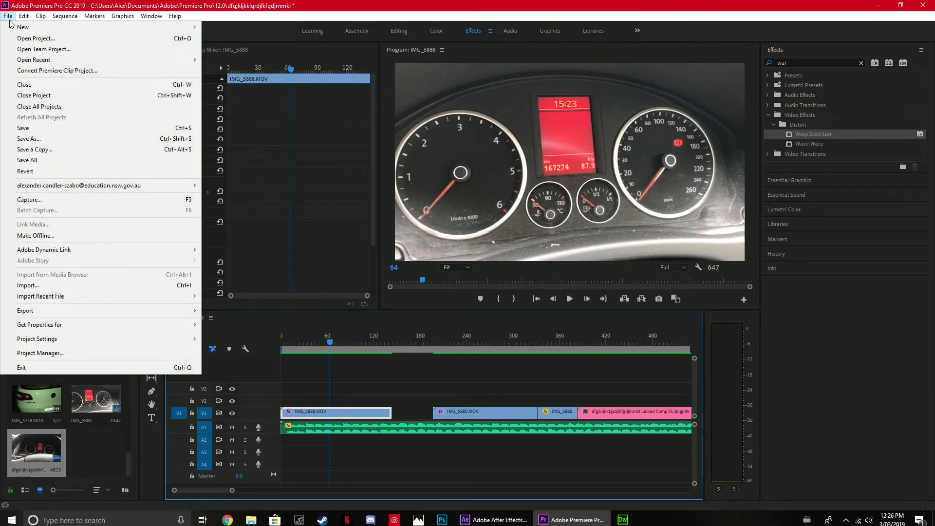
{"action": "mouse_move", "coordinate": [106, 311]}
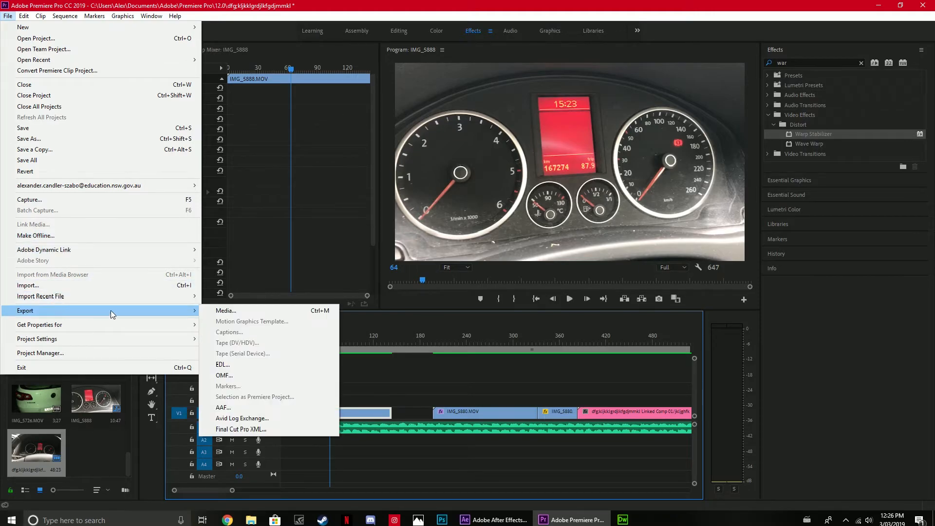
{"action": "left_click", "coordinate": [223, 311]}
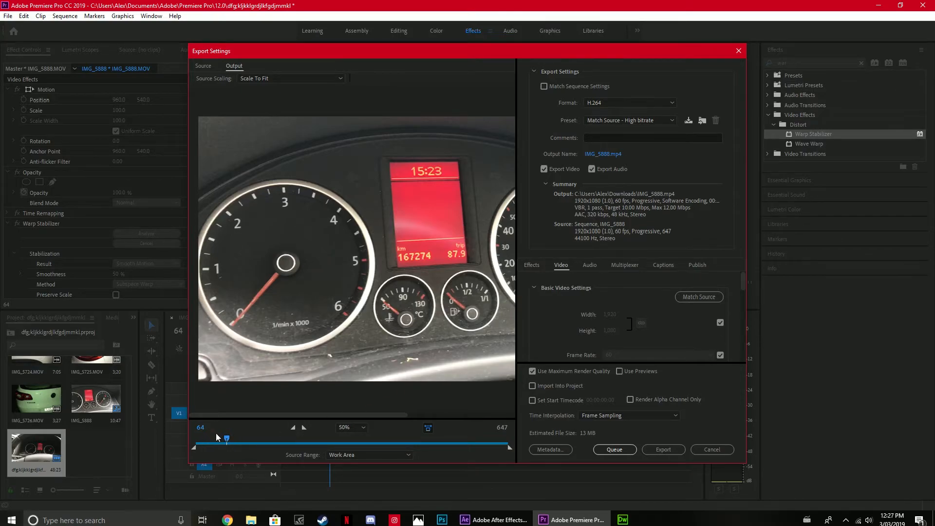
{"action": "left_click_drag", "start_coordinate": [228, 440], "coordinate": [196, 440]}
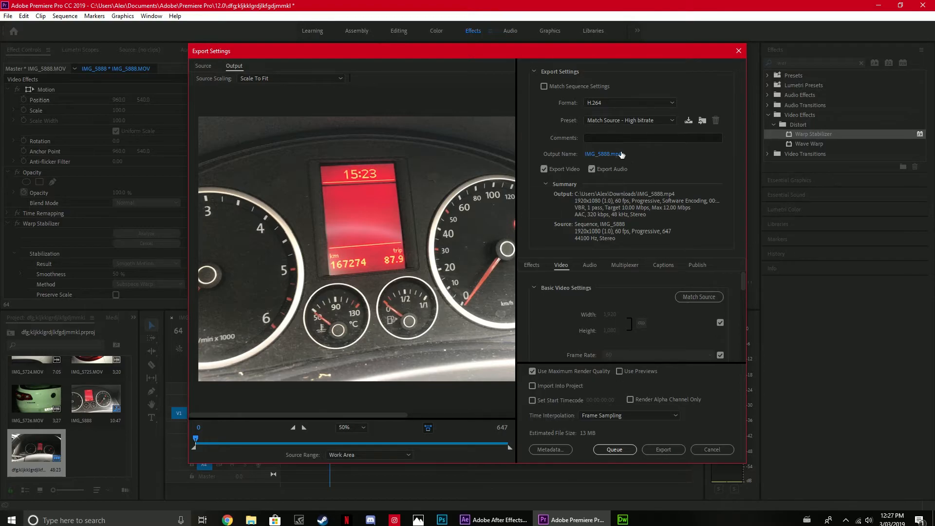
Review the export format and preset choices and examine the video, encoding and bitrate settings for the H.264 export.
{"action": "left_click", "coordinate": [617, 103]}
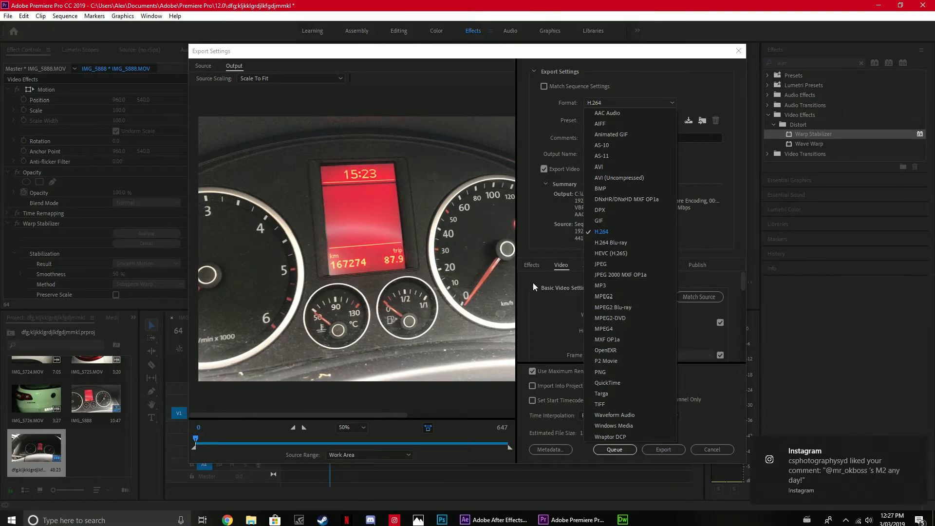
{"action": "left_click", "coordinate": [552, 200]}
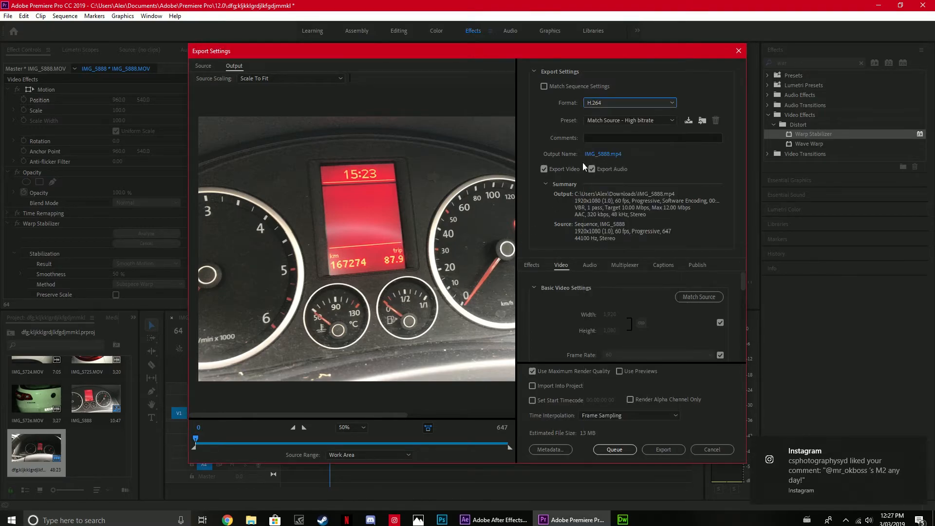
{"action": "left_click", "coordinate": [644, 121]}
{"action": "left_click", "coordinate": [647, 124]}
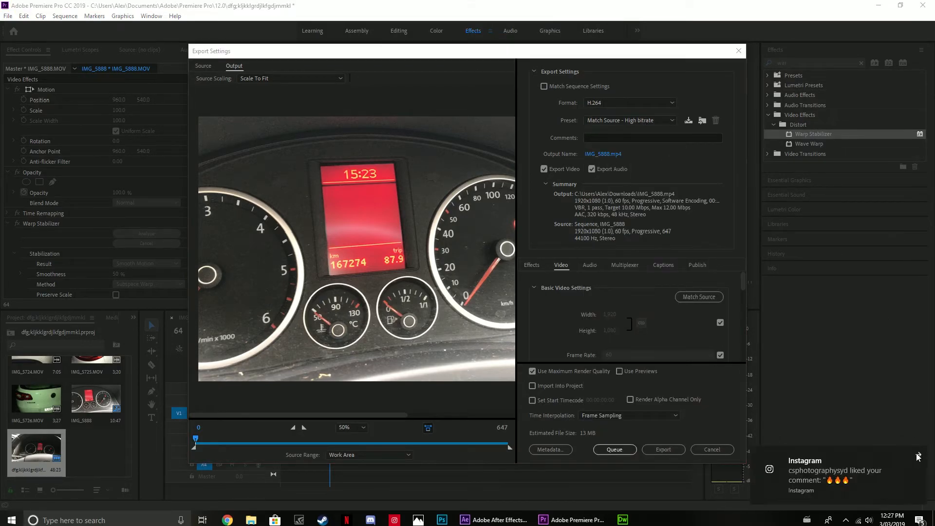
{"action": "left_click", "coordinate": [921, 461]}
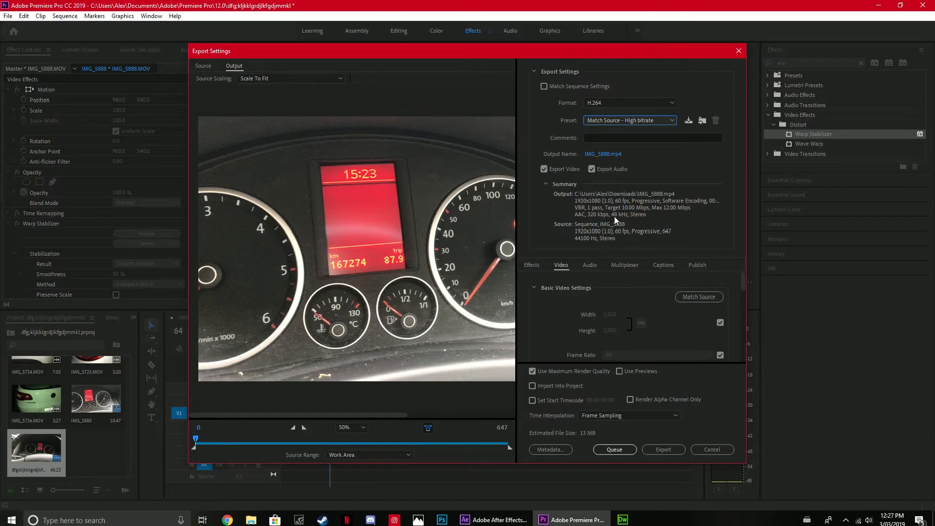
{"action": "scroll", "coordinate": [613, 311], "scroll_direction": "down", "scroll_amount": 3}
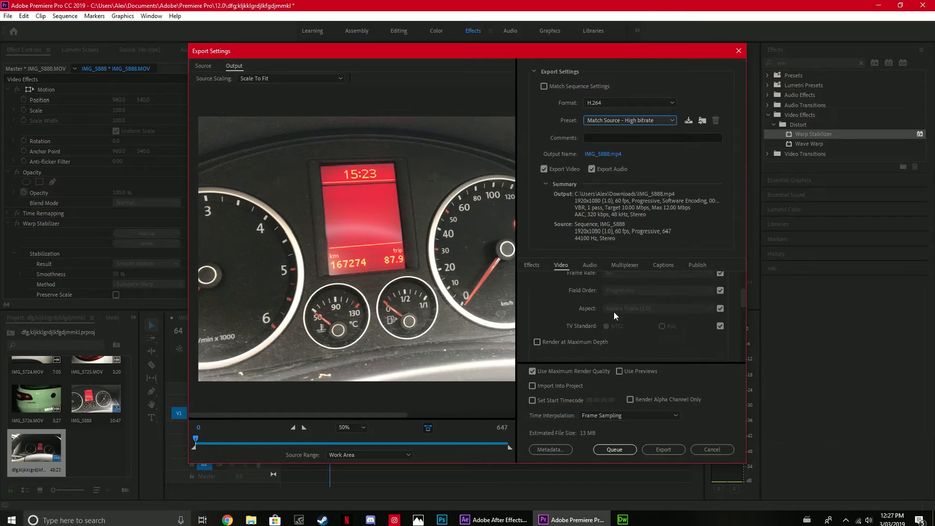
{"action": "scroll", "coordinate": [611, 314], "scroll_direction": "down", "scroll_amount": 1}
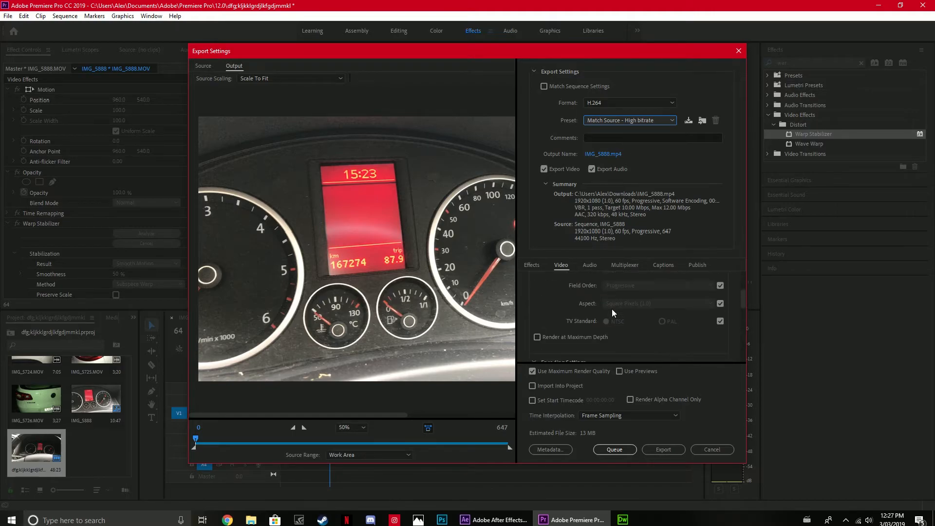
{"action": "scroll", "coordinate": [629, 301], "scroll_direction": "down", "scroll_amount": 6}
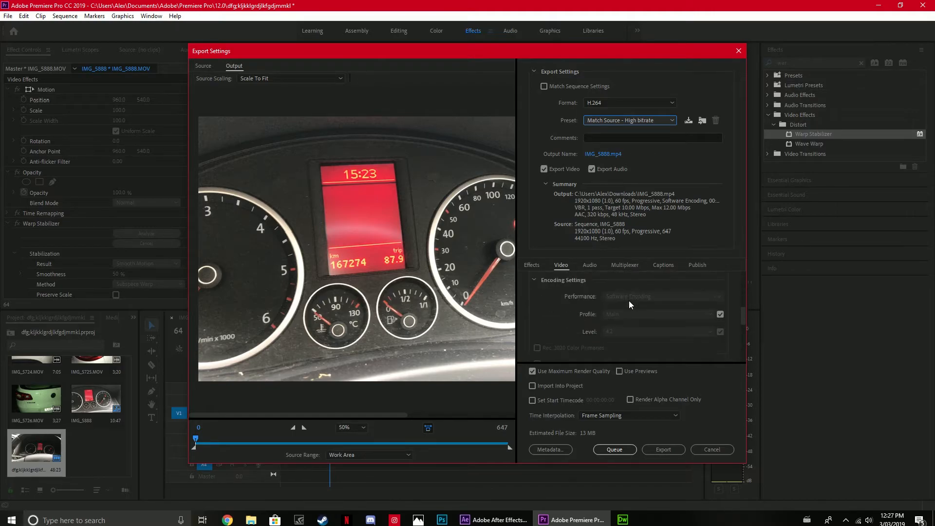
{"action": "scroll", "coordinate": [629, 302], "scroll_direction": "up", "scroll_amount": 8}
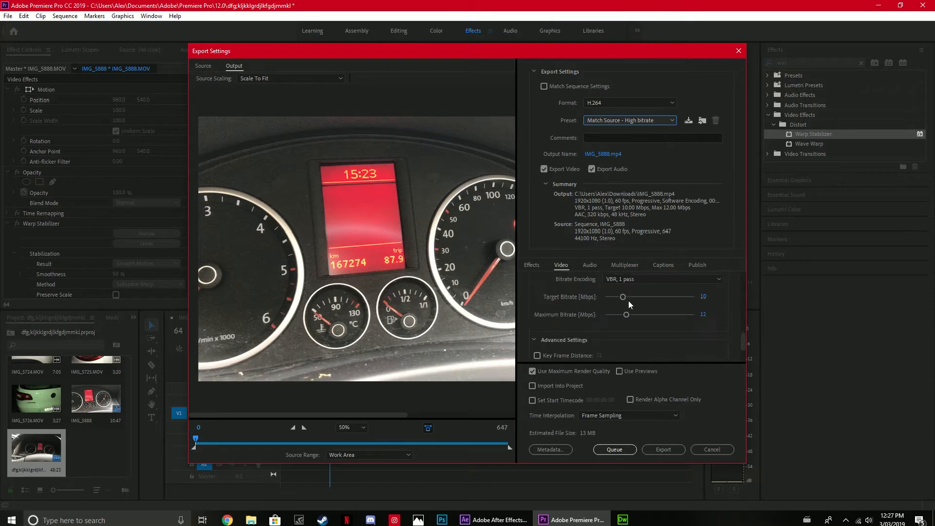
{"action": "scroll", "coordinate": [629, 302], "scroll_direction": "up", "scroll_amount": 1}
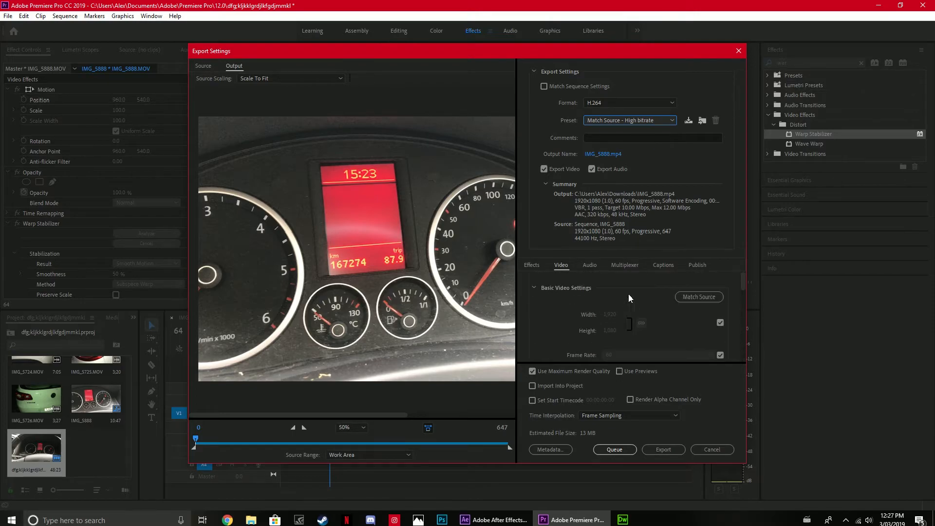
Name the output file ghfdkjkgfdhkgfjdh in the Downloads folder and export the sequence.
{"action": "left_click", "coordinate": [606, 154]}
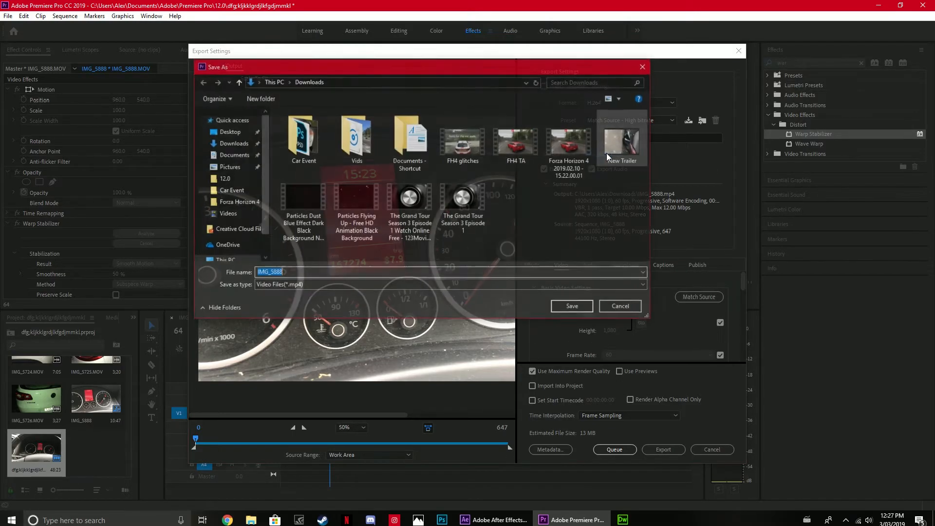
{"action": "type", "text": "\\gdklngjkfnfdgkjmmngfdkmnmgfdlkmfgd"}
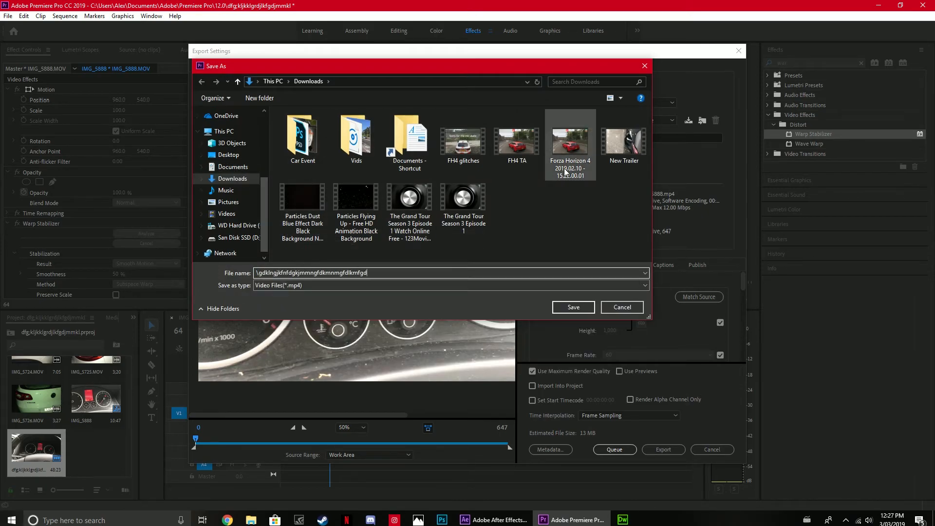
{"action": "left_click", "coordinate": [572, 307]}
{"action": "left_click", "coordinate": [533, 265]}
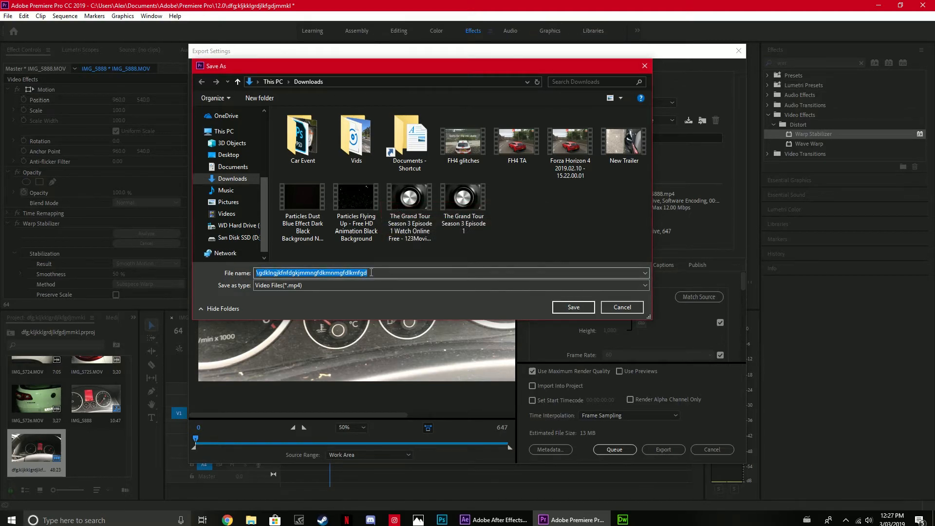
{"action": "left_click_drag", "start_coordinate": [371, 272], "coordinate": [269, 259]}
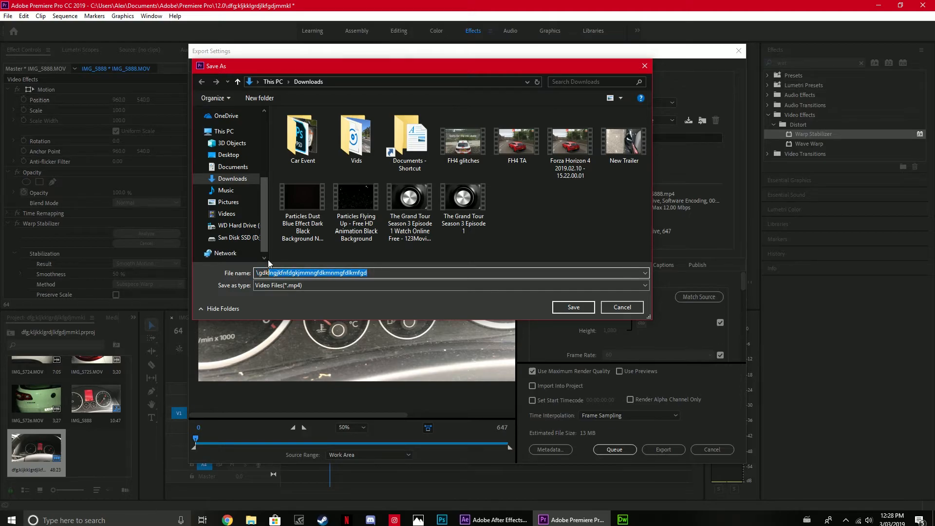
{"action": "key", "text": "BackSpace"}
{"action": "type", "text": "ghfdkjkgfdhkgfjdh"}
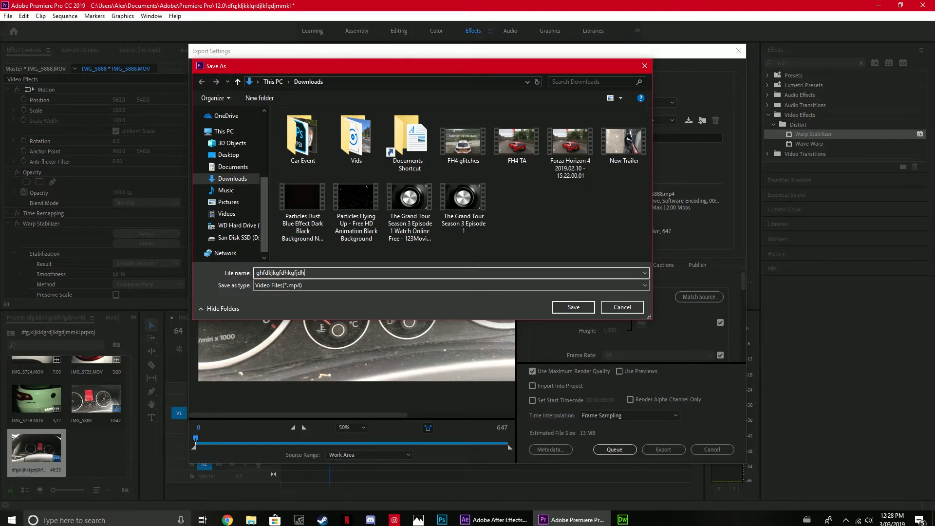
{"action": "left_click", "coordinate": [575, 306]}
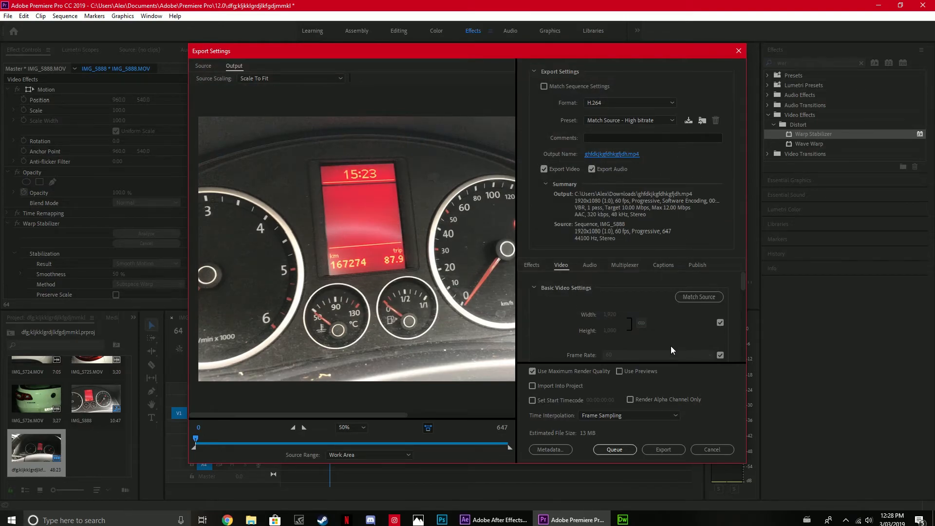
{"action": "left_click", "coordinate": [659, 449]}
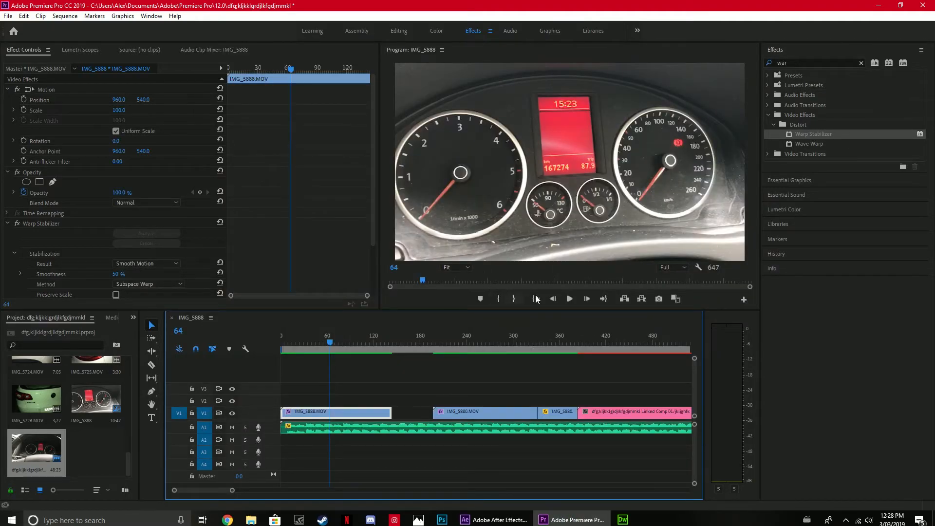
Switch to File Explorer, find the exported ghfdkjkgfdhkgfjdh video in the Downloads folder and play it.
{"action": "left_click", "coordinate": [251, 520]}
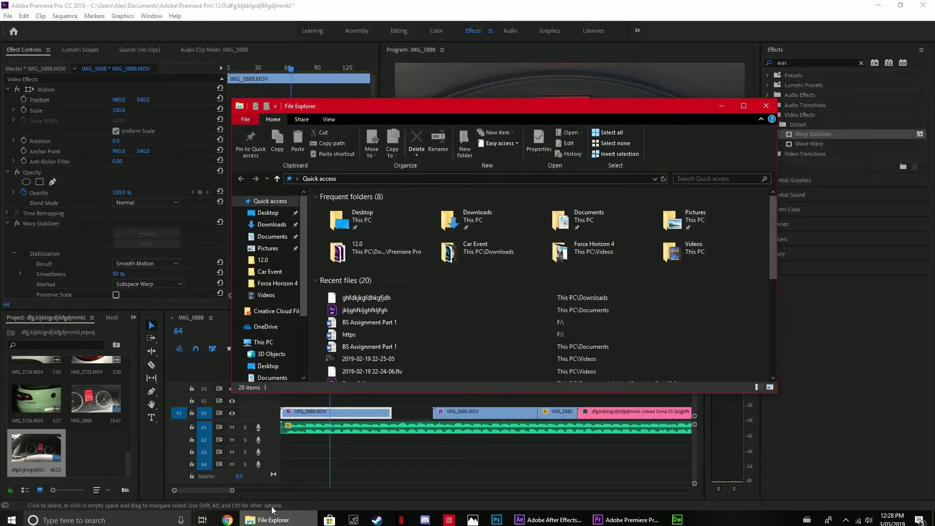
{"action": "left_click", "coordinate": [271, 225]}
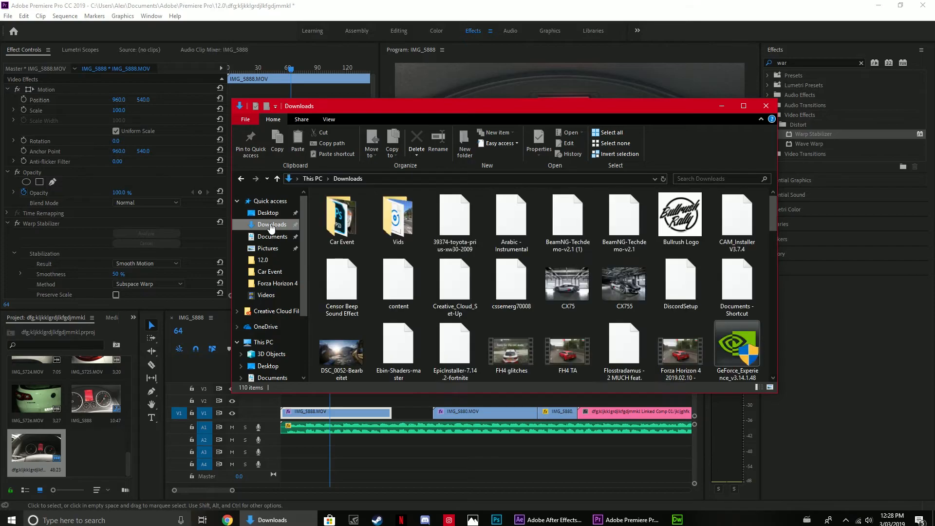
{"action": "scroll", "coordinate": [639, 235], "scroll_direction": "down", "scroll_amount": 15}
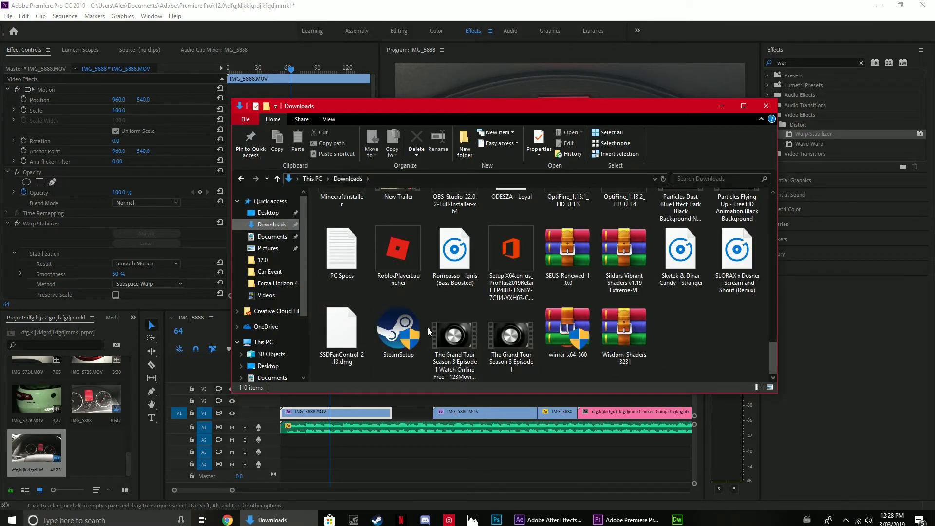
{"action": "scroll", "coordinate": [427, 329], "scroll_direction": "up", "scroll_amount": 3}
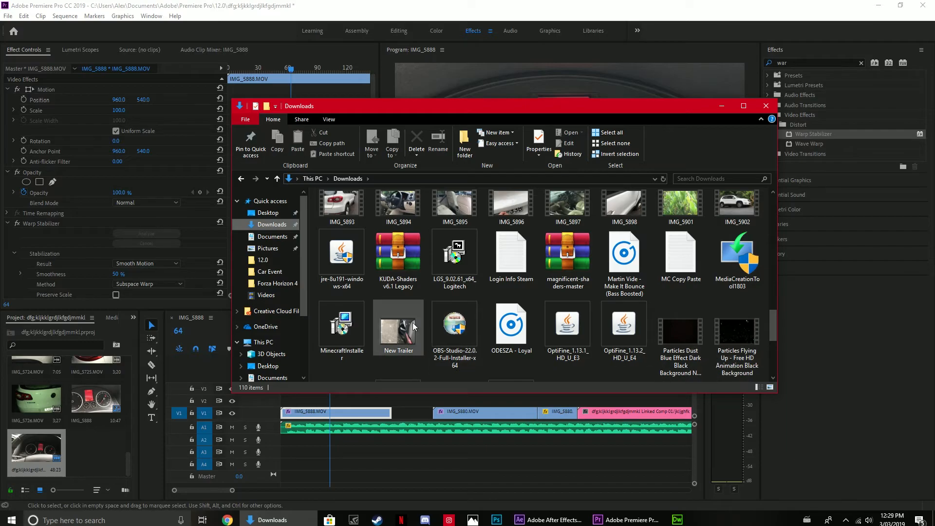
{"action": "scroll", "coordinate": [646, 293], "scroll_direction": "up", "scroll_amount": 3}
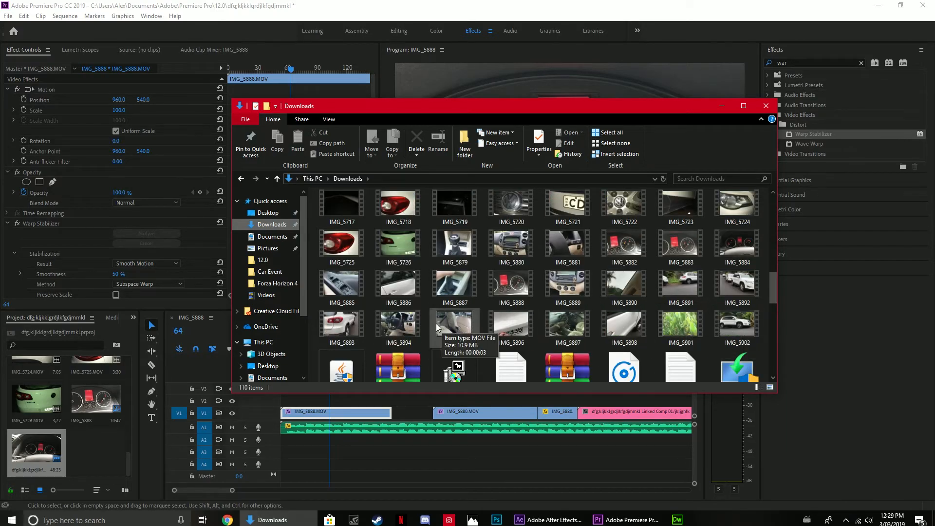
{"action": "scroll", "coordinate": [381, 311], "scroll_direction": "up", "scroll_amount": 5}
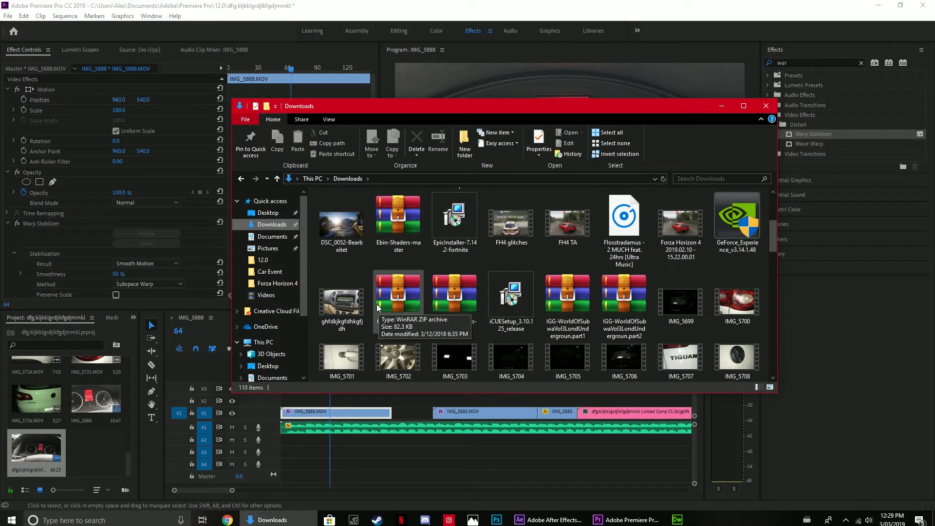
{"action": "double_click", "coordinate": [341, 312]}
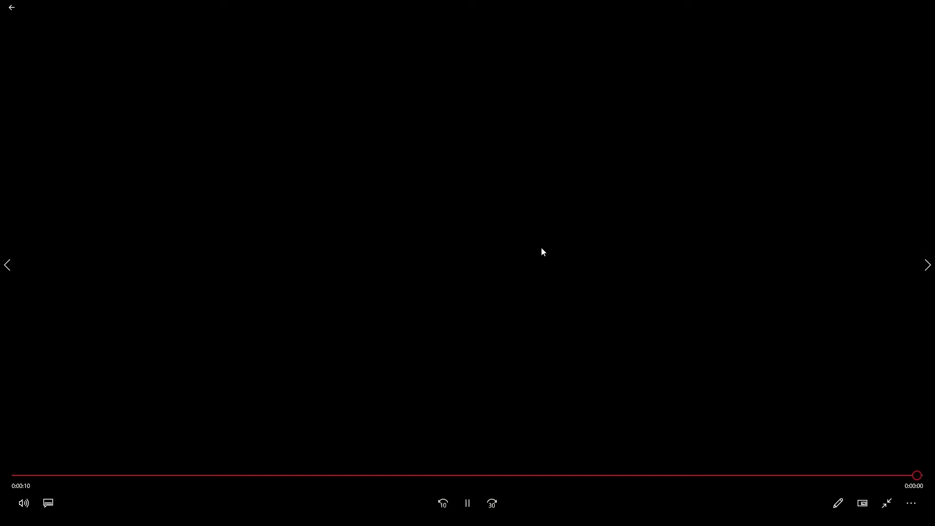
Leave the video playback and close both the player and the Downloads folder window.
{"action": "left_click", "coordinate": [11, 7]}
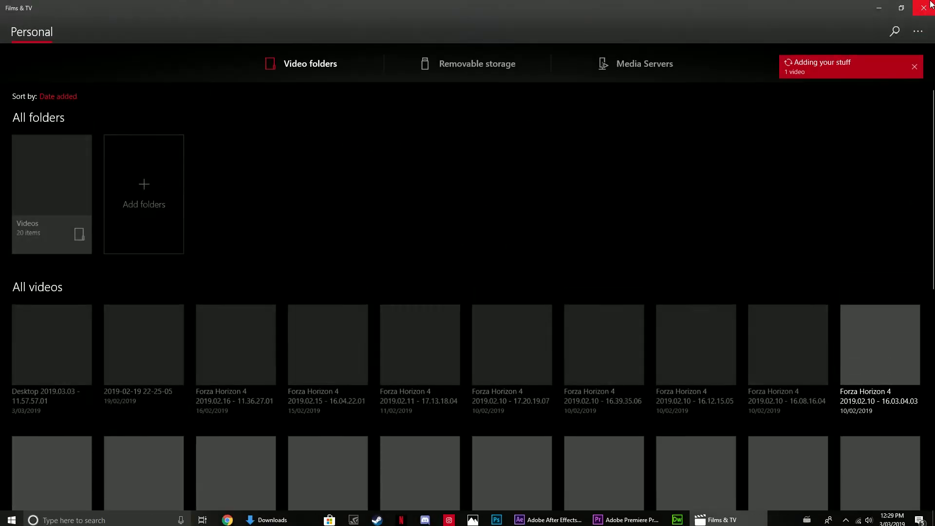
{"action": "left_click", "coordinate": [930, 5]}
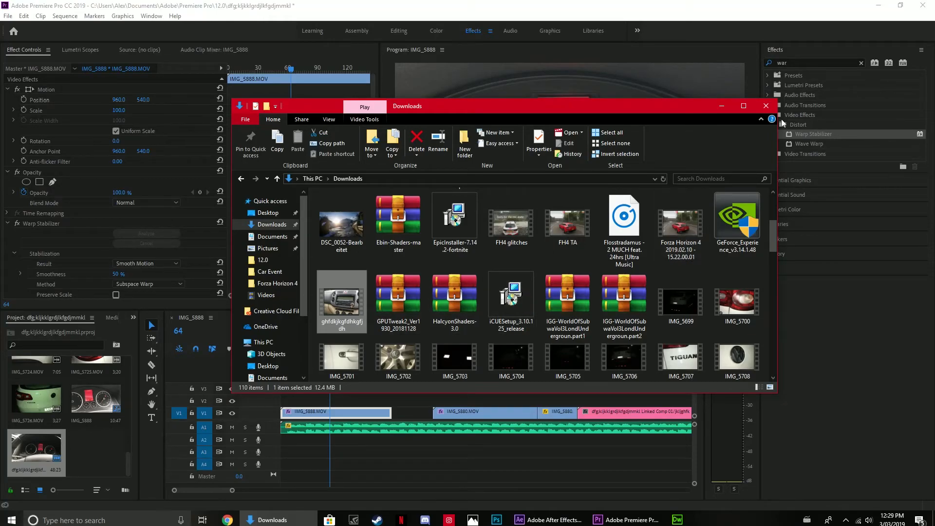
{"action": "left_click", "coordinate": [766, 106]}
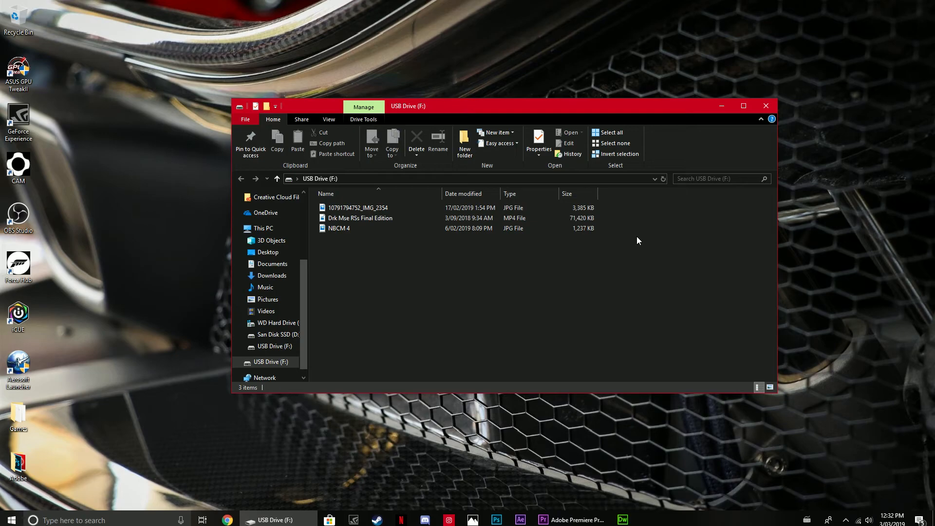
Open the Drk Mse RSs Final Edition video from the USB drive for playback.
{"action": "double_click", "coordinate": [413, 219]}
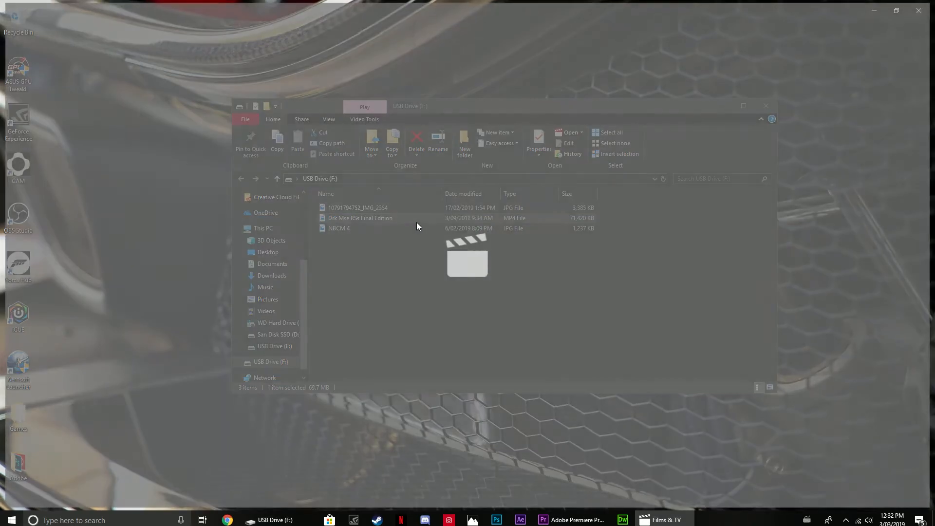